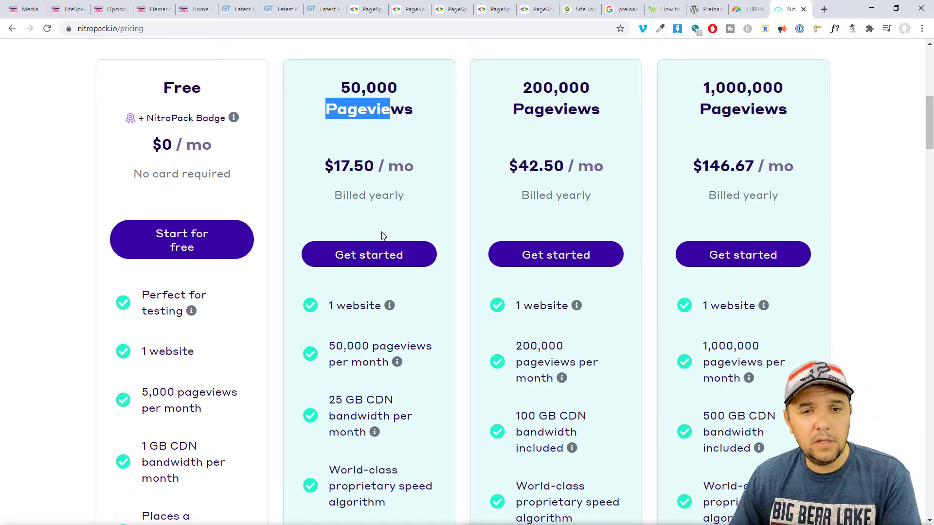
Review the Free plan's footer badge note and start the free sign-up.
scroll(230, 287, down, 3)
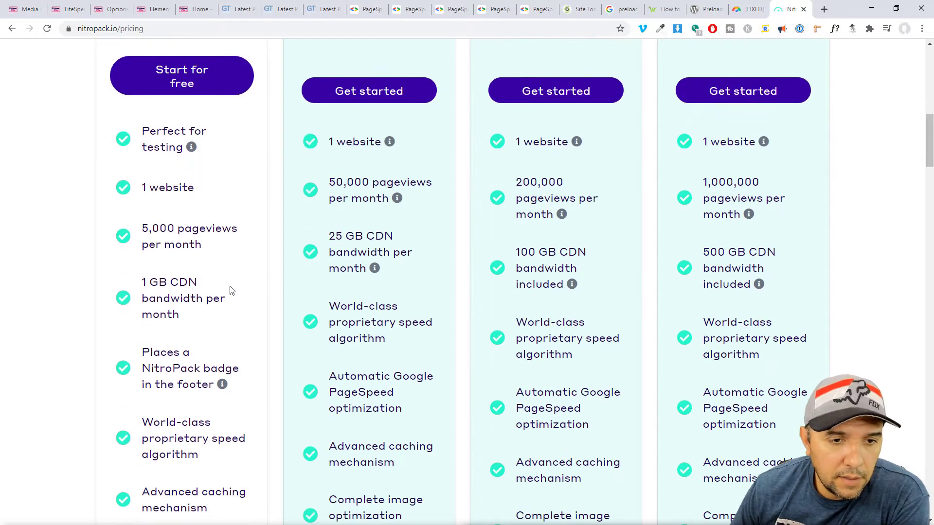
mouse_move(190, 369)
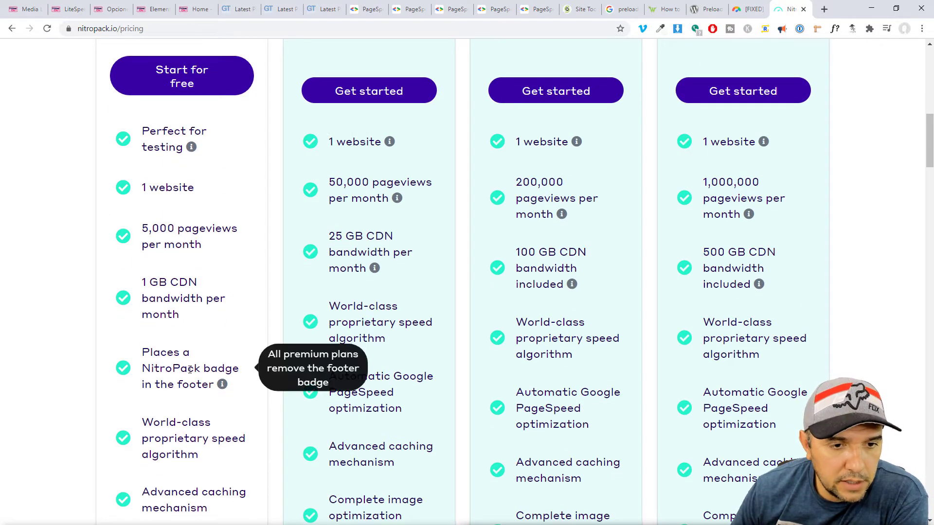
drag(143, 353, 226, 387)
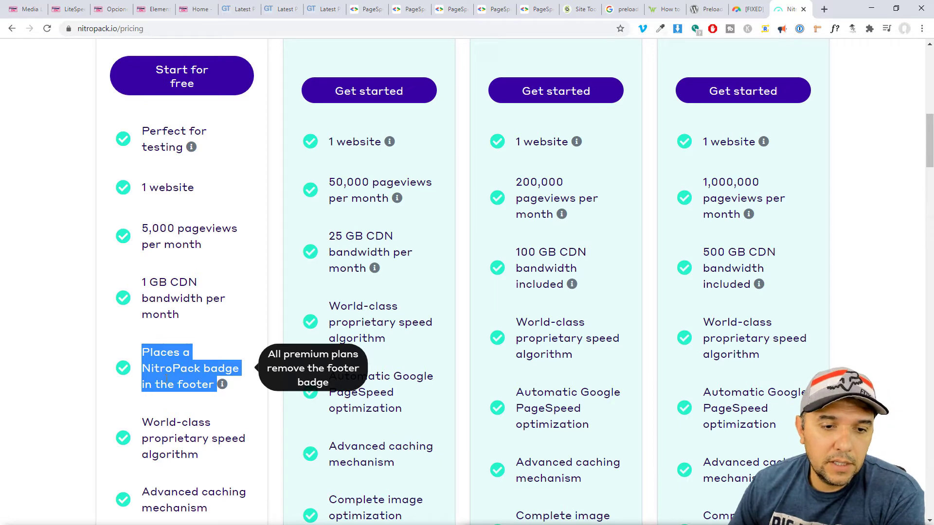
scroll(195, 389, up, 5)
click(168, 294)
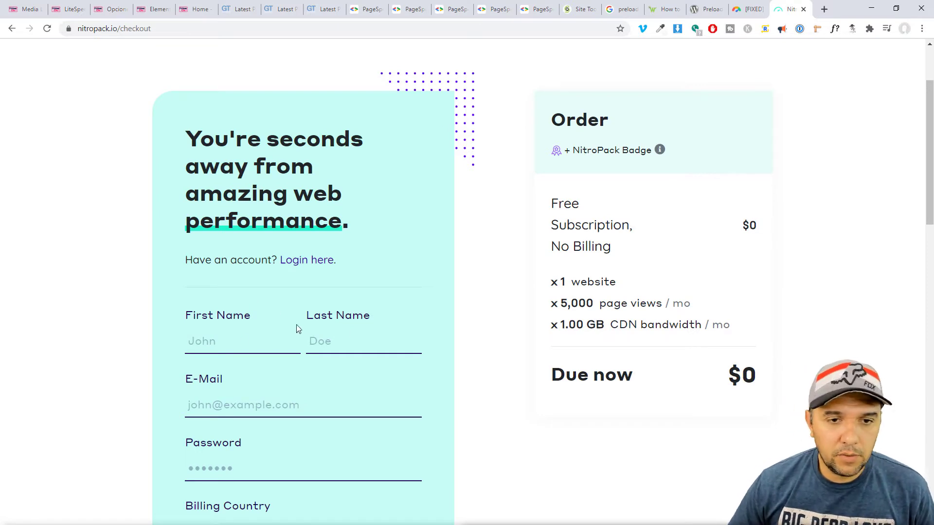
Enter the user's first name and phone number, tick reCAPTCHA, and submit the sign-up details.
click(242, 351)
text(Luis)
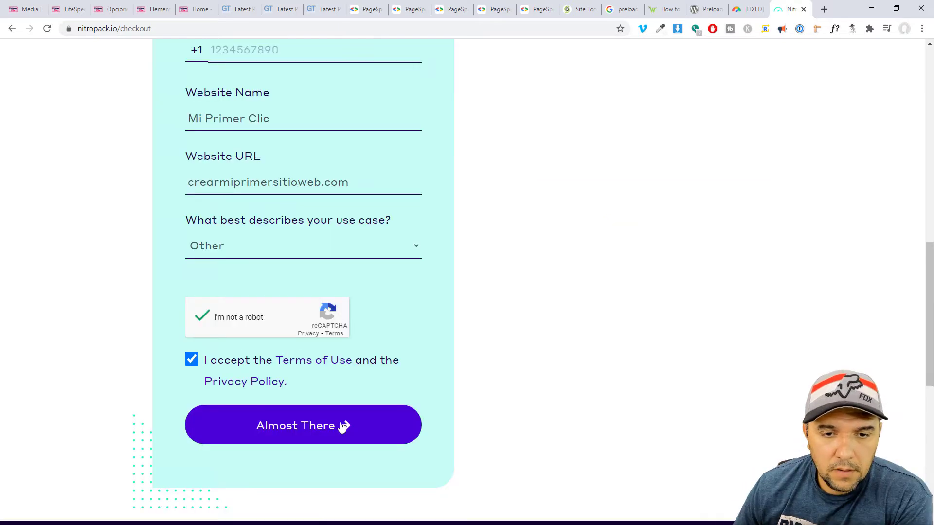
click(340, 424)
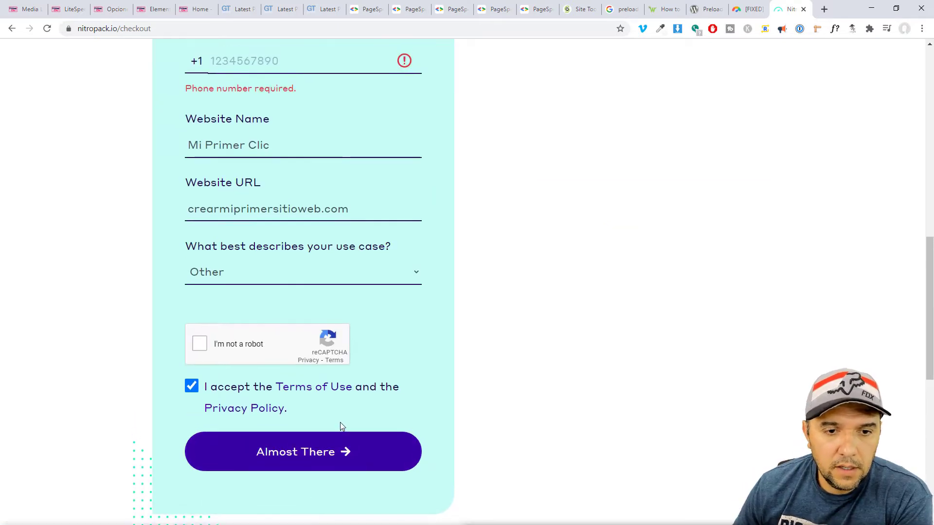
click(246, 67)
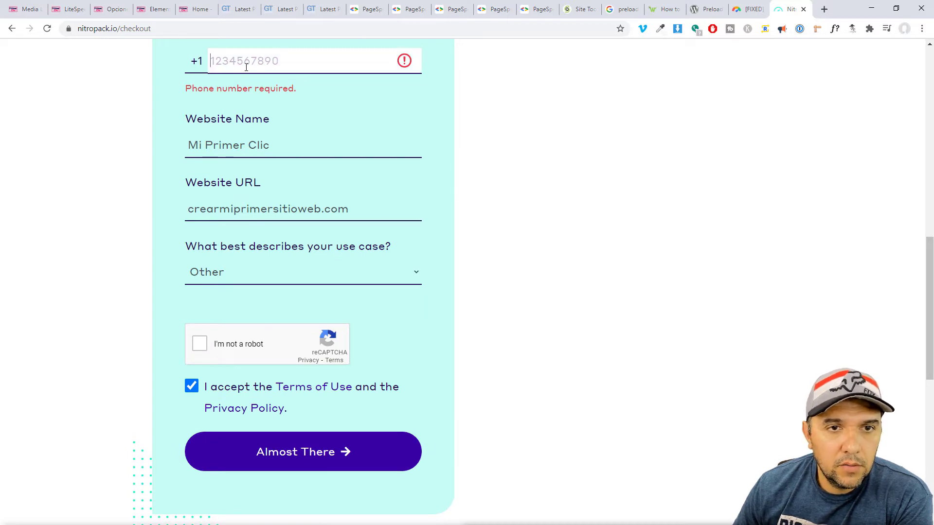
click(200, 343)
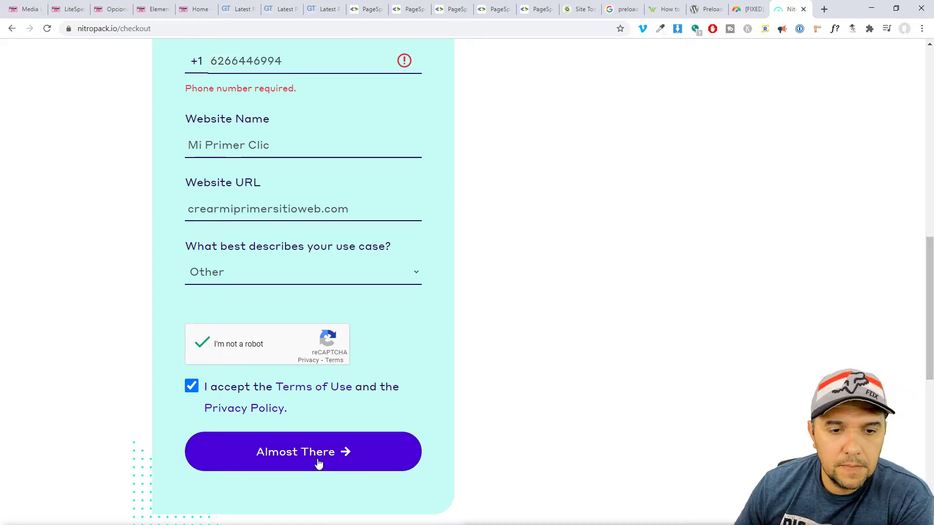
click(316, 462)
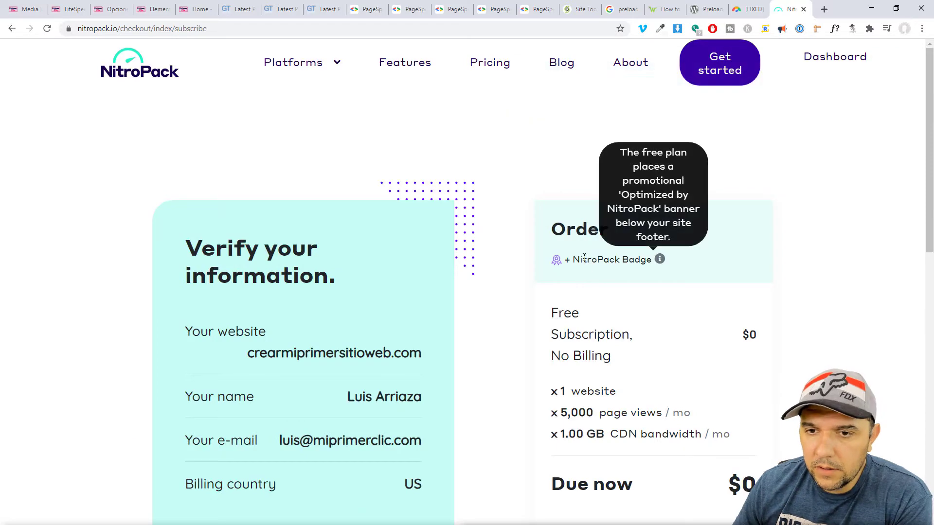
Place the $0 free order to open the NitroPack account.
scroll(583, 437, down, 8)
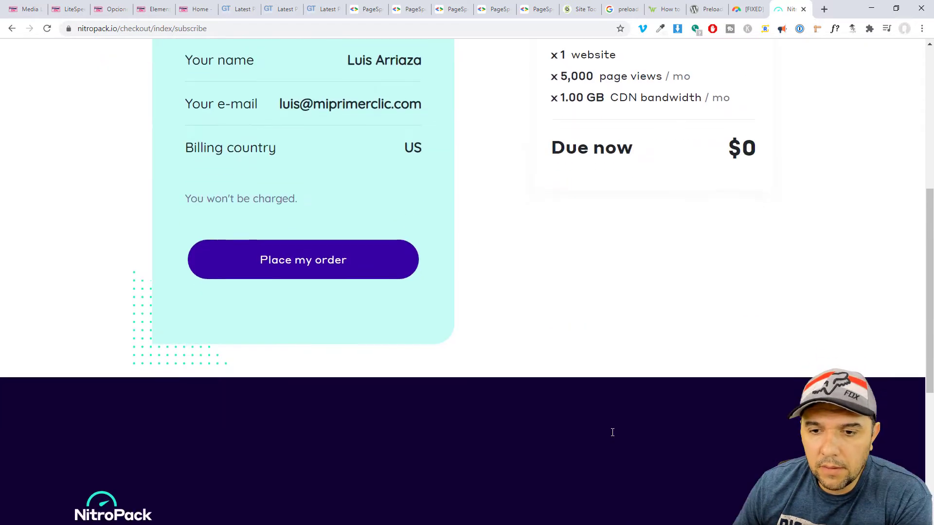
scroll(611, 432, up, 6)
scroll(611, 431, up, 2)
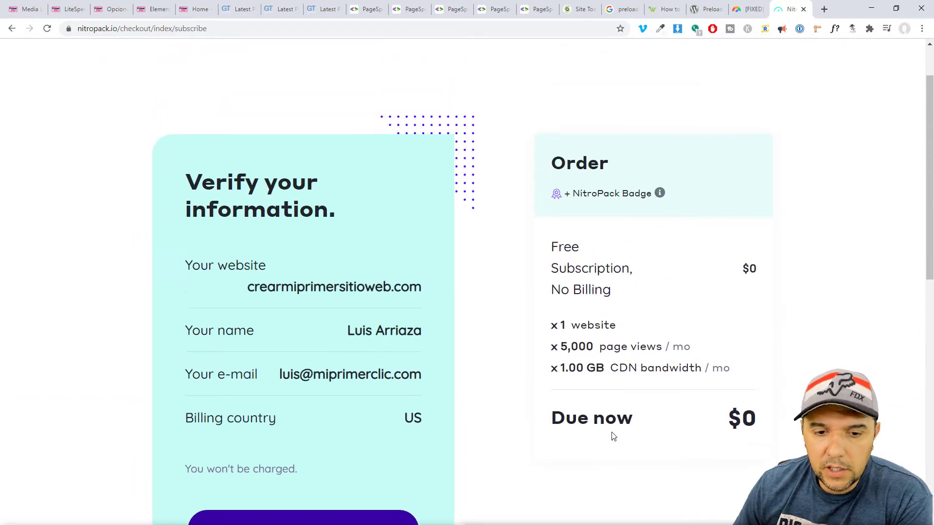
click(825, 68)
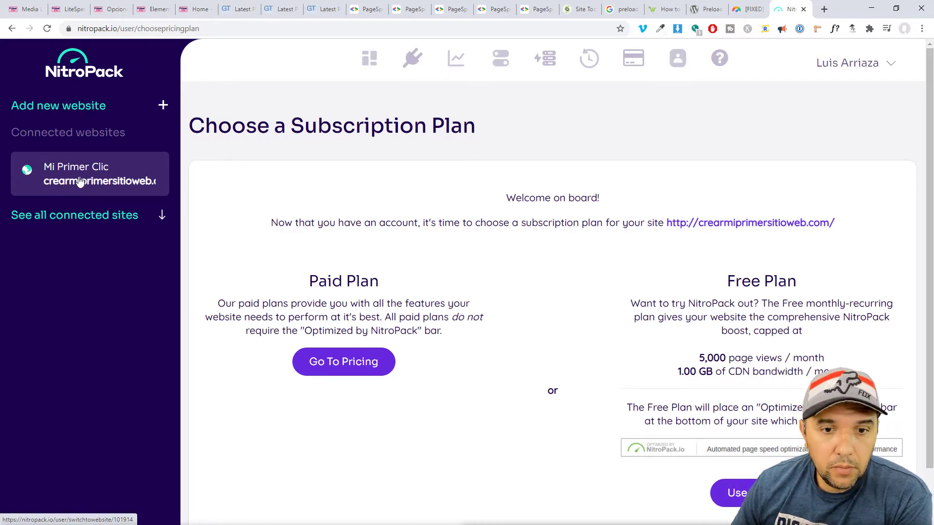
Use the Free plan for the site, view its Site ID and Secret, then return to WordPress.
click(80, 182)
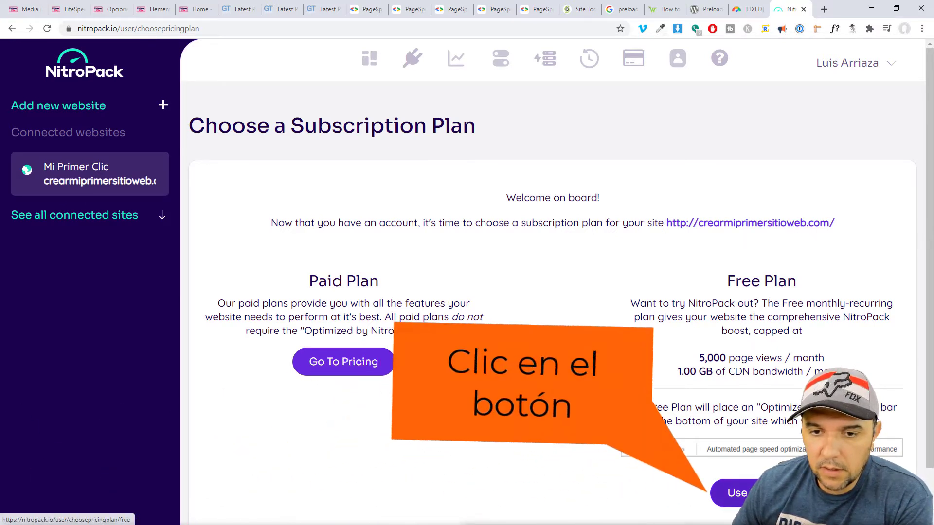
click(749, 492)
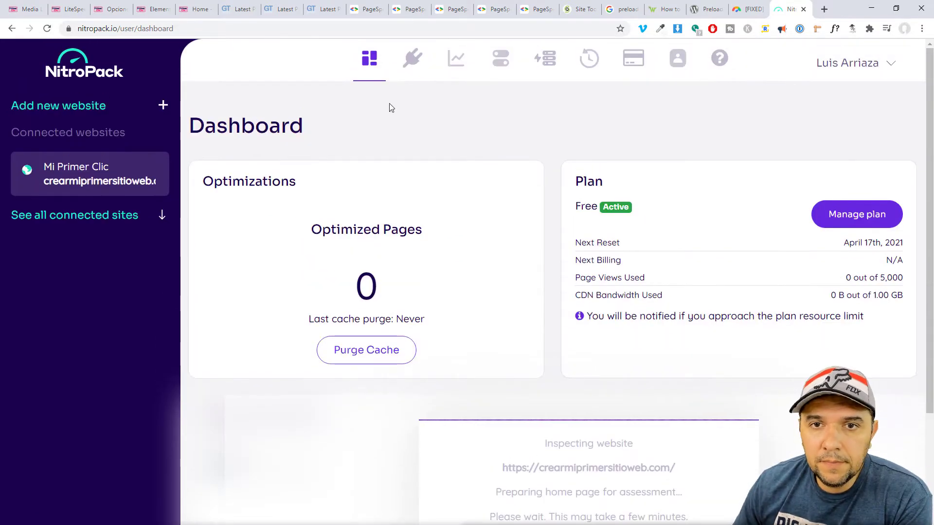
click(409, 60)
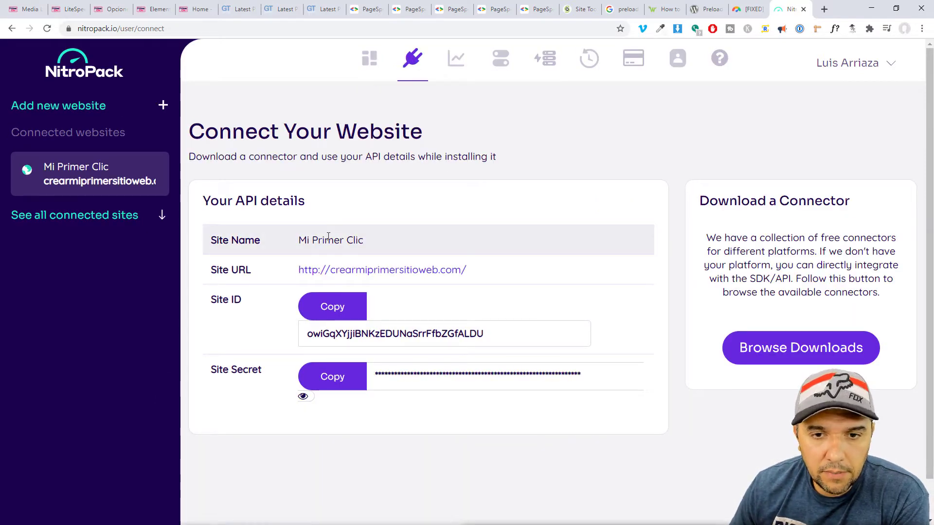
drag(223, 300, 246, 305)
click(263, 382)
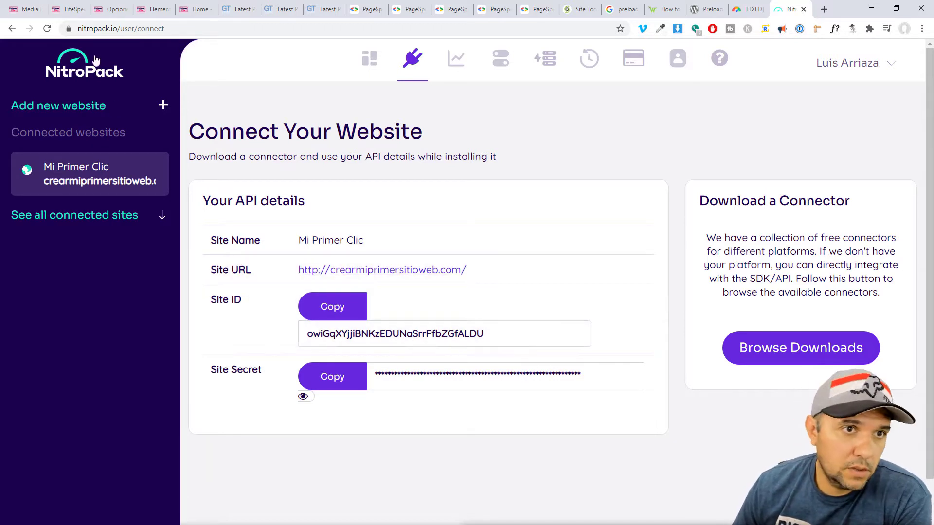
click(66, 11)
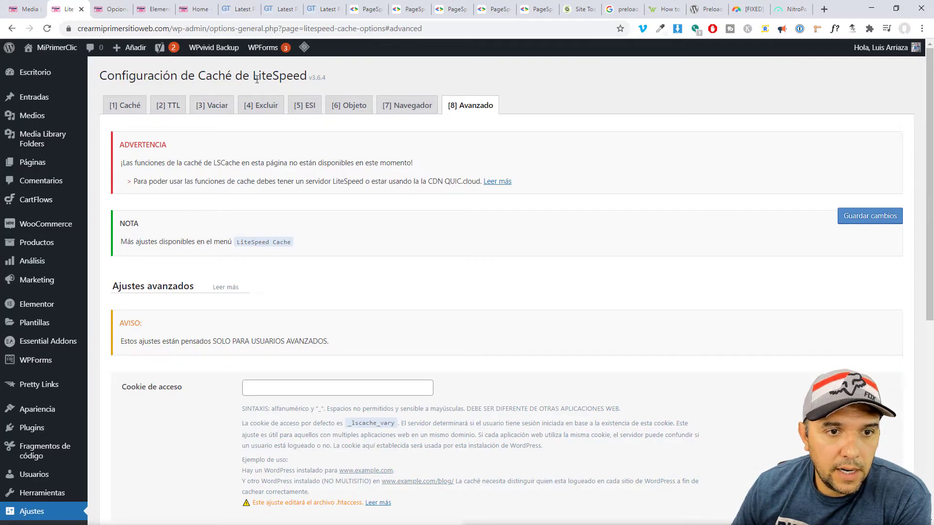
Find LiteSpeed Cache among the installed plugins and deactivate it.
mouse_move(32, 427)
click(129, 429)
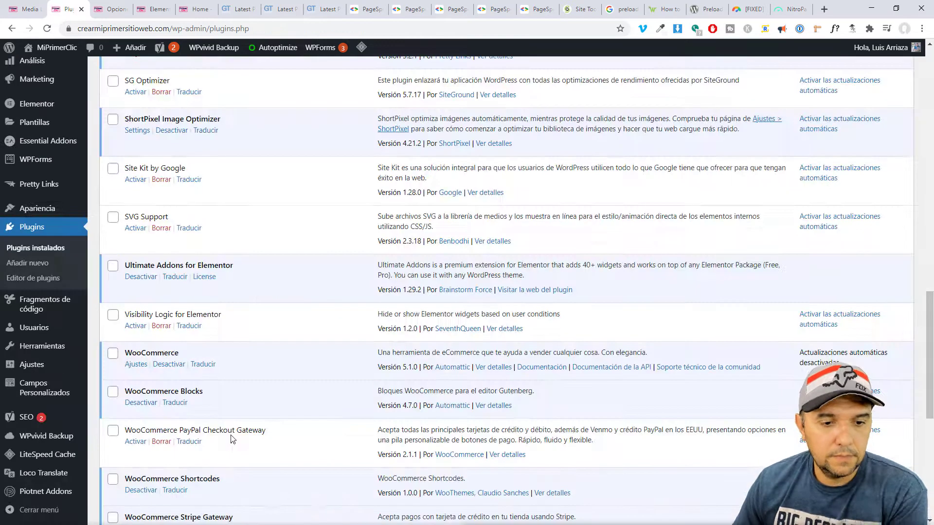
key(ctrl+f)
text(lite)
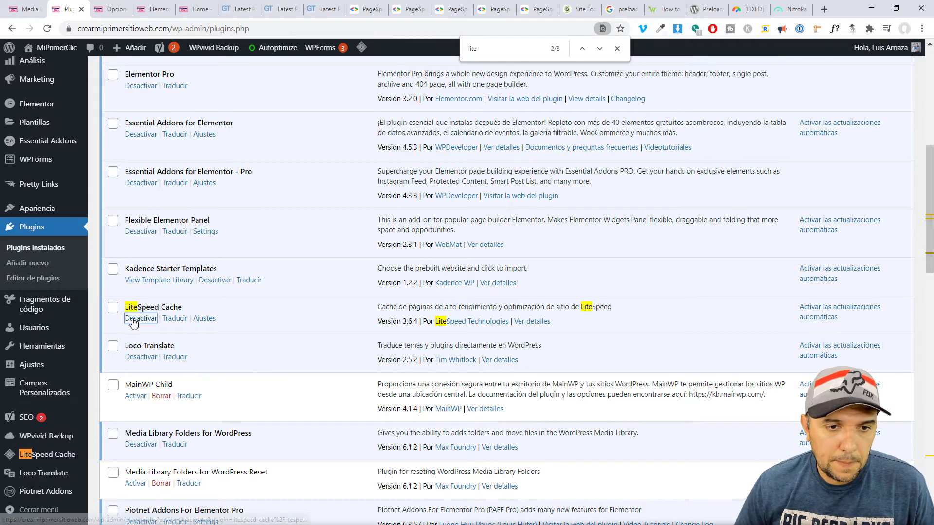
click(138, 319)
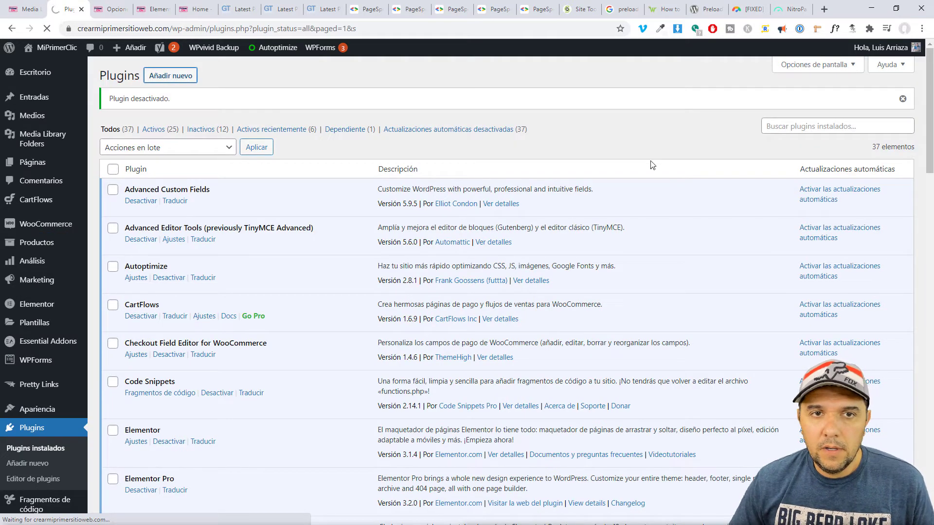
Search for nitropack, then install and activate the NitroPack plugin.
text(nitro)
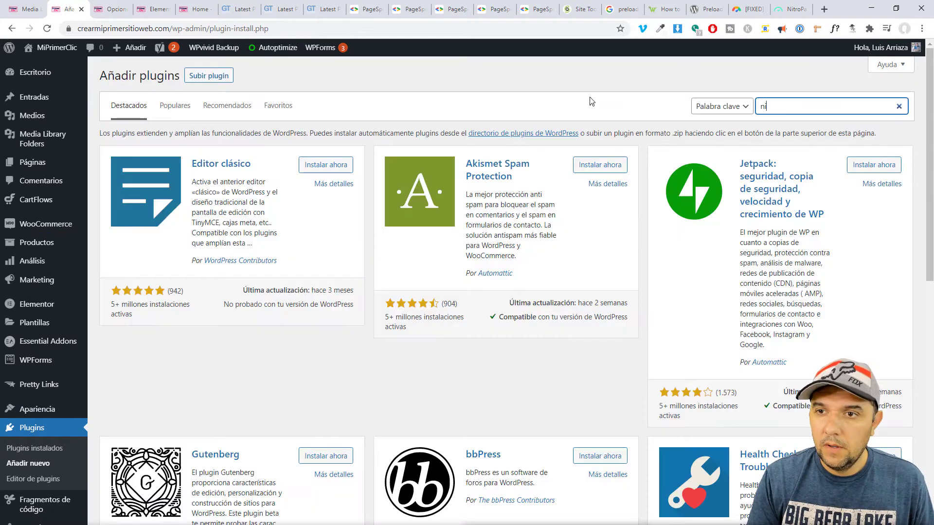
text(pack)
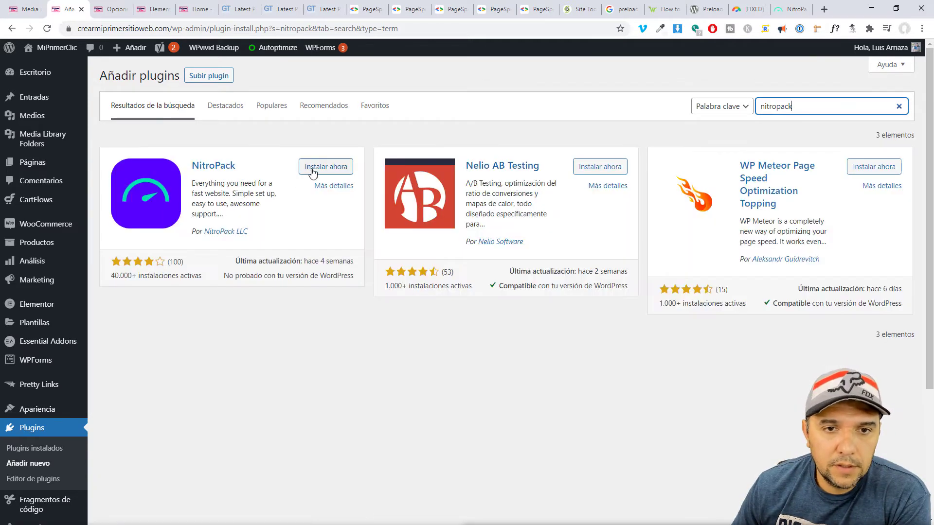
click(313, 170)
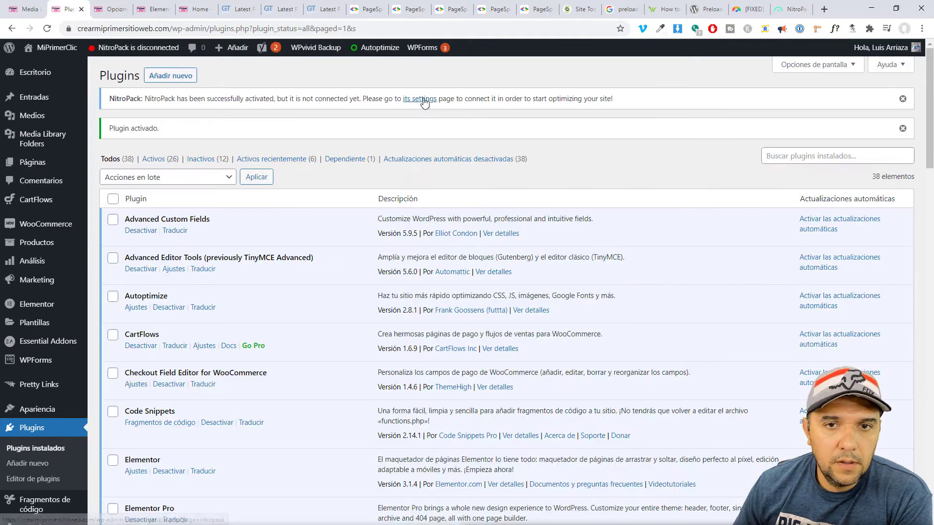
click(423, 99)
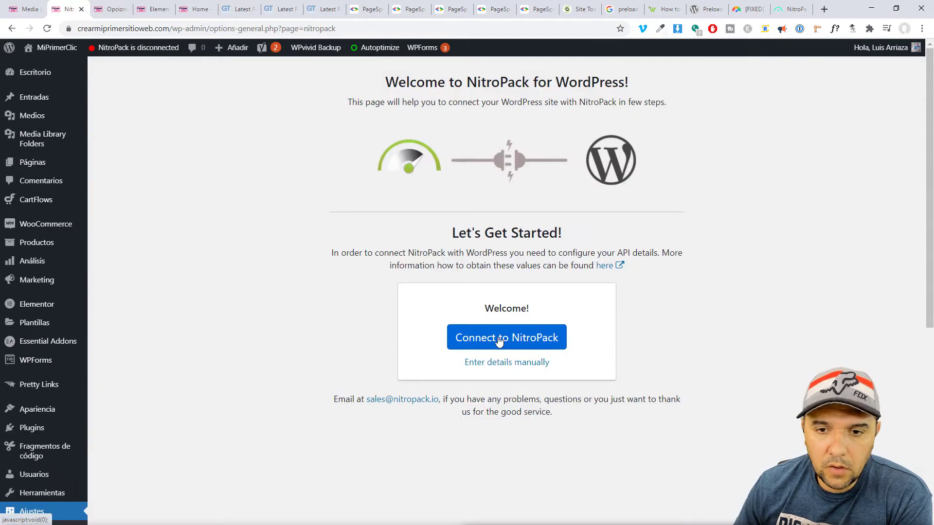
Connect the site to NitroPack, authorizing on nitropack.io, until the plugin dashboard shows the Free plan.
click(517, 339)
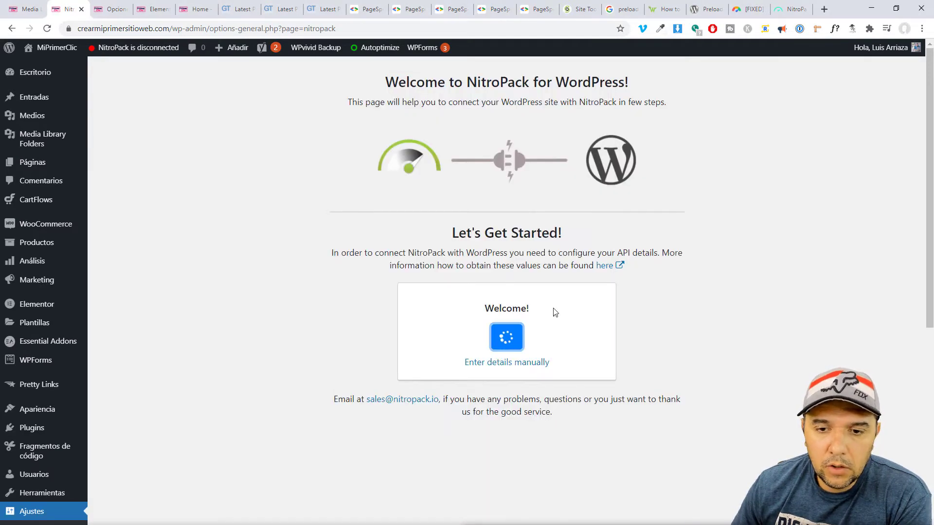
click(785, 11)
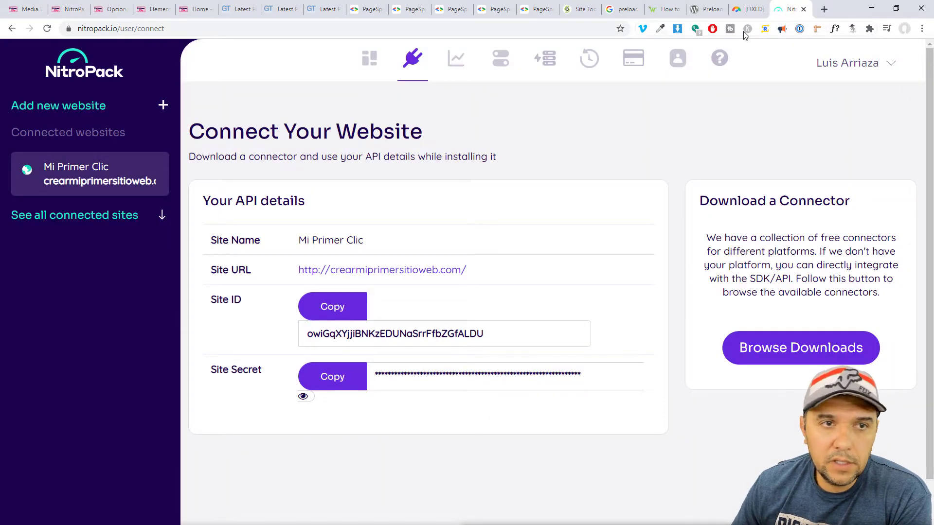
click(68, 9)
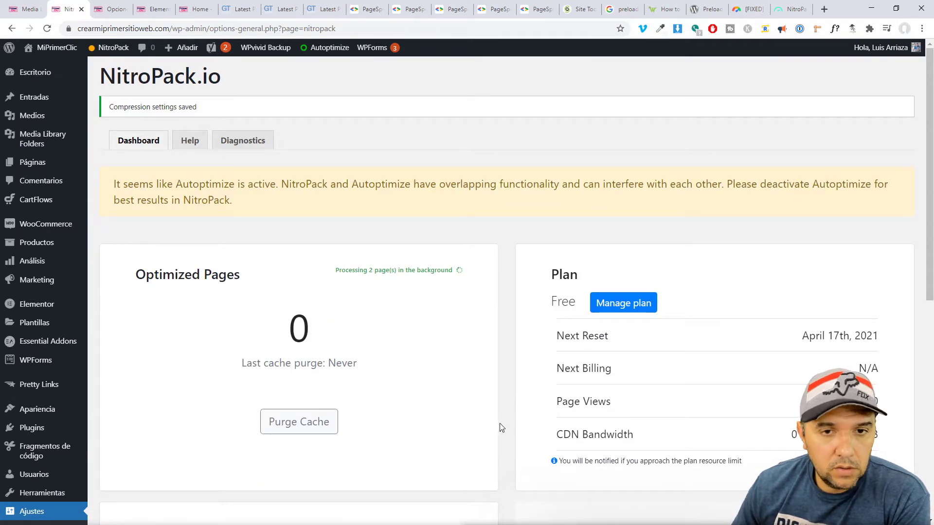
click(793, 9)
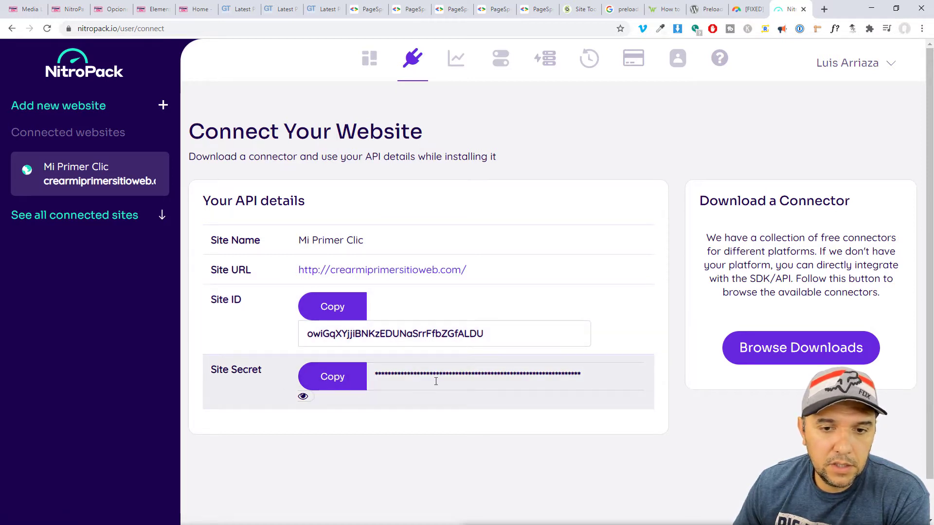
click(68, 9)
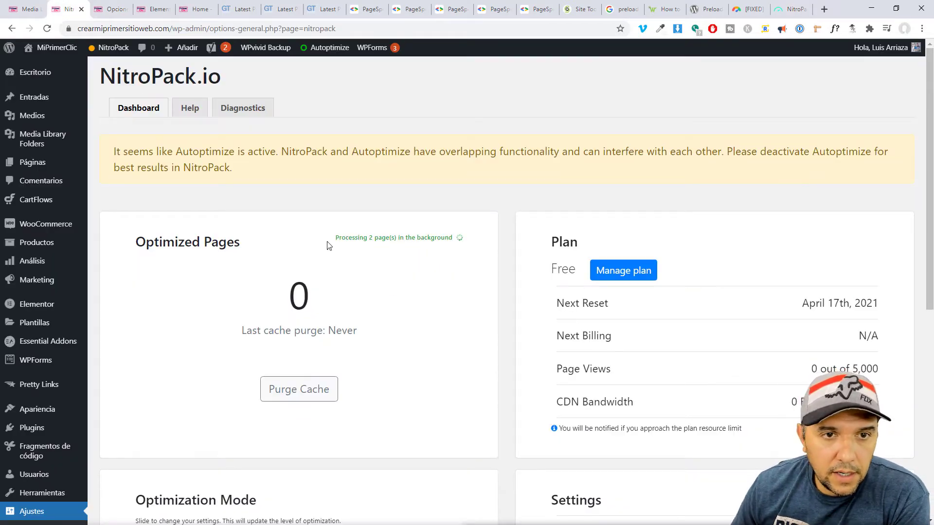
Review NitroPack's settings and toggle Cache Warmup to raise its 28-optimization confirmation.
scroll(468, 369, down, 5)
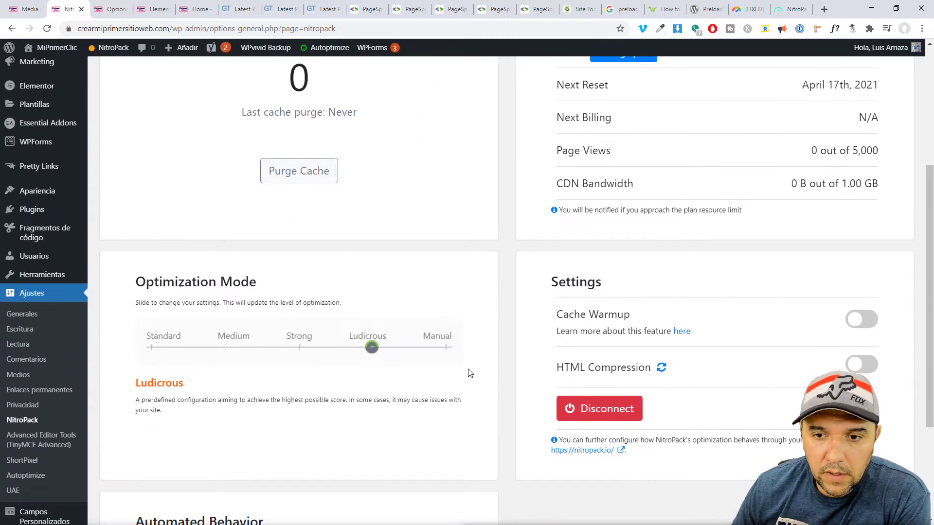
scroll(468, 370, down, 2)
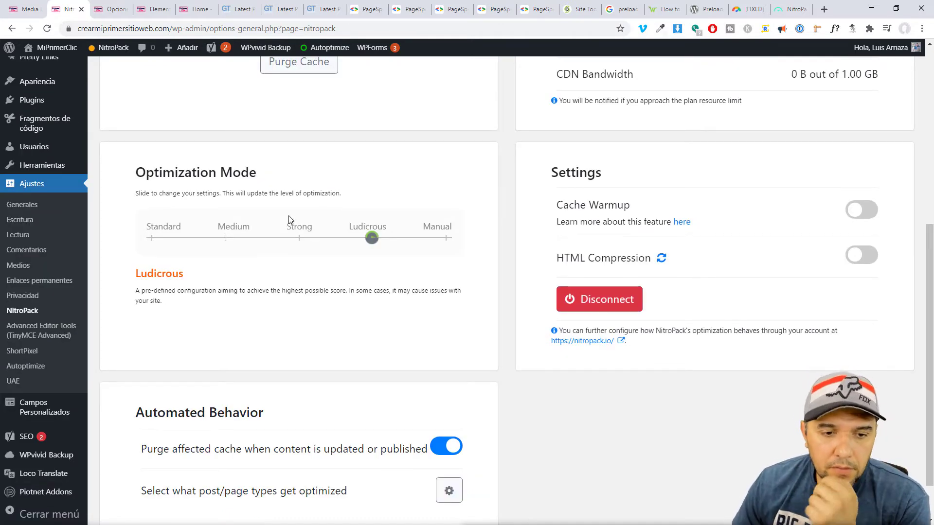
scroll(288, 215, down, 1)
drag(135, 115, 258, 111)
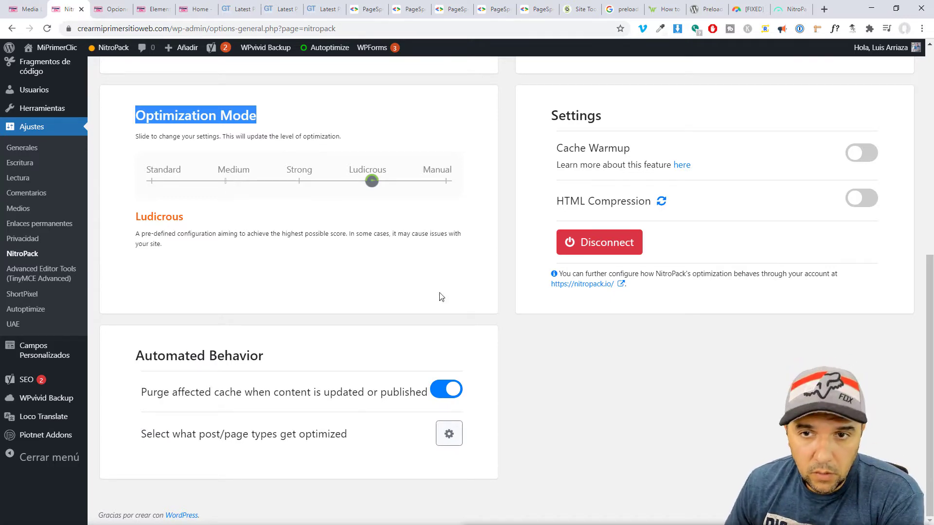
scroll(556, 400, up, 8)
scroll(437, 332, down, 5)
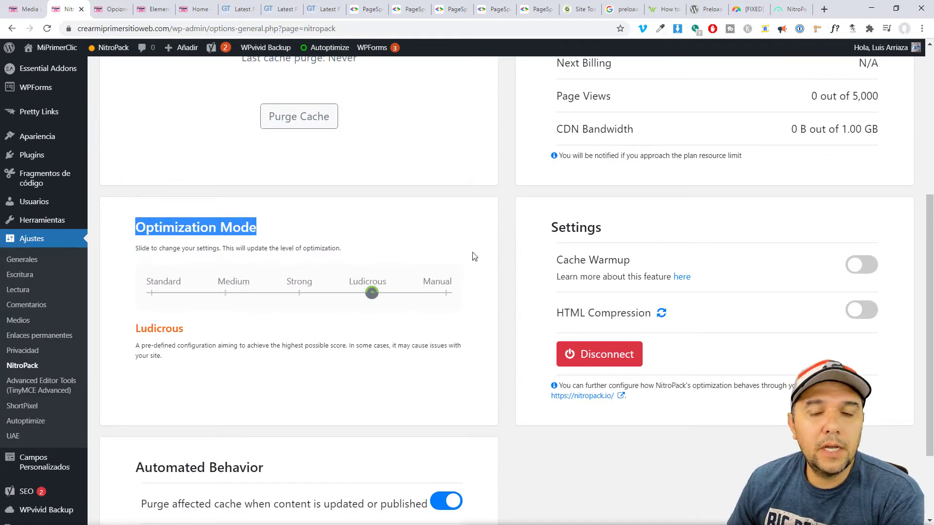
scroll(574, 254, down, 1)
drag(556, 205, 632, 207)
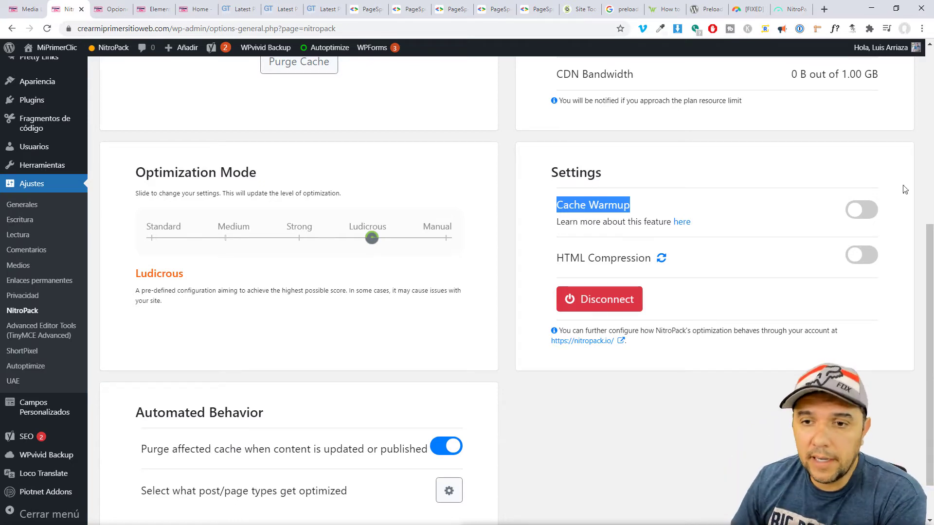
click(865, 210)
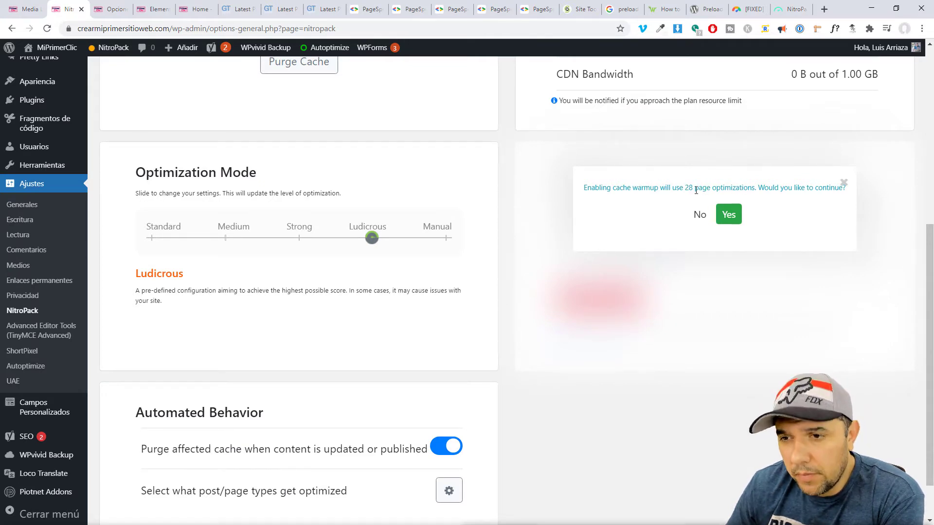
Confirm enabling Cache Warmup and switch on HTML Compression.
click(728, 214)
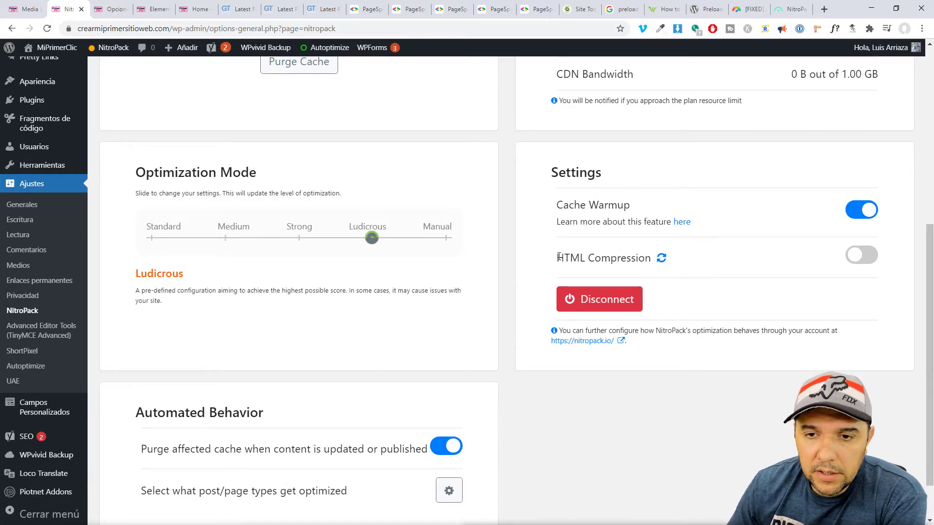
drag(560, 257, 638, 258)
click(647, 401)
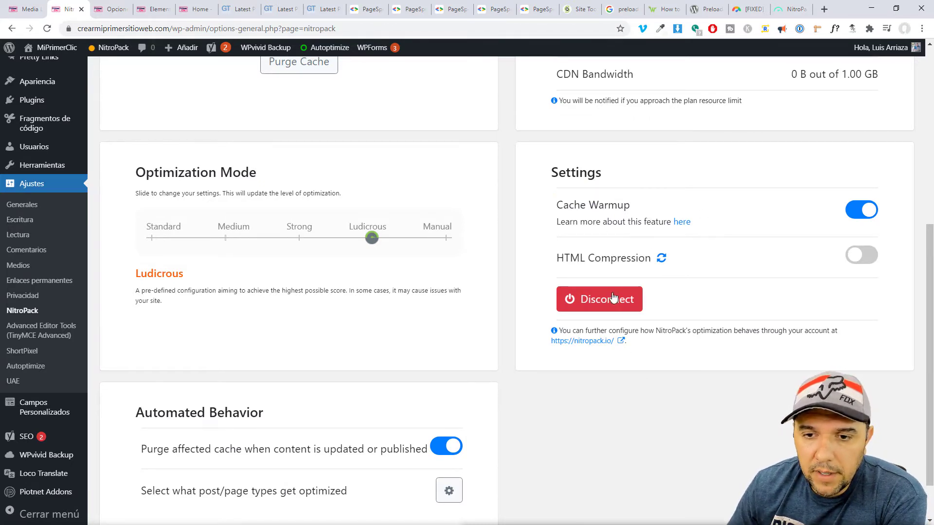
click(861, 256)
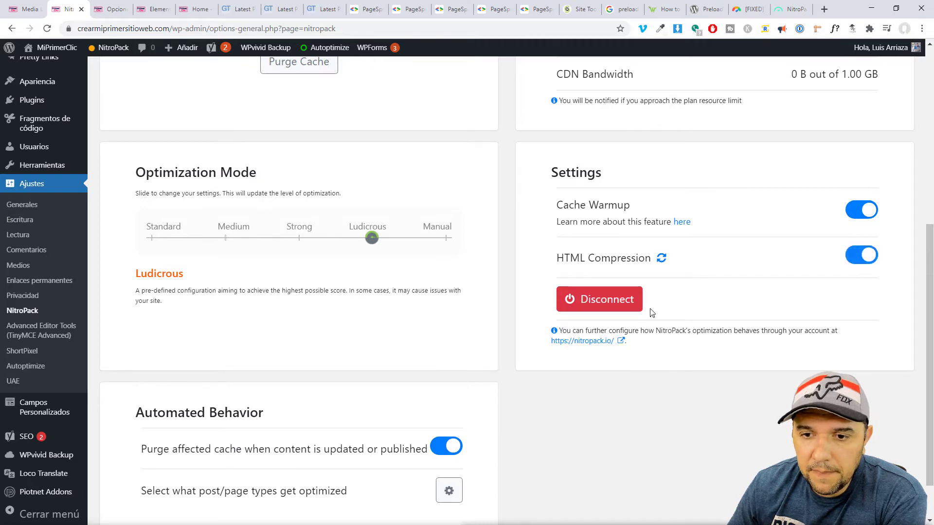
Check the site's homepage, then go to the NitroPack.io Connect Your Website page.
scroll(537, 232, up, 1)
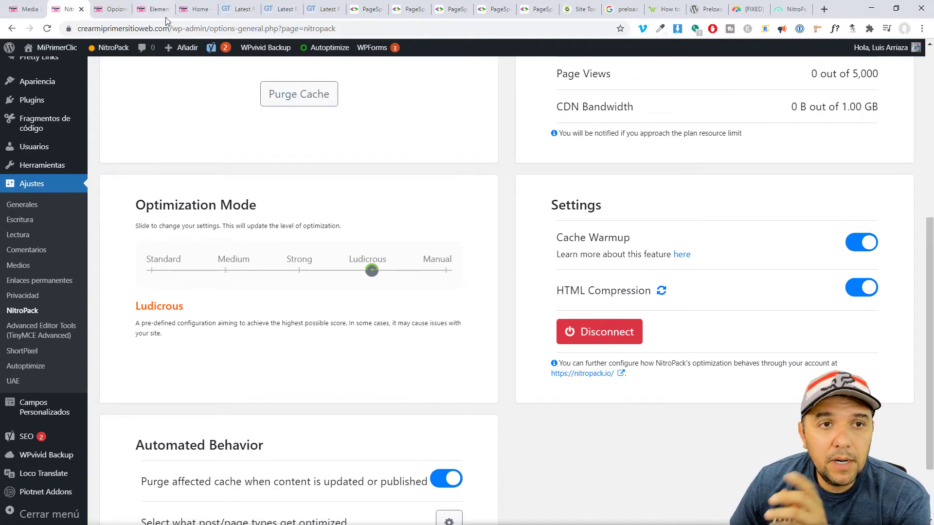
click(189, 9)
click(70, 9)
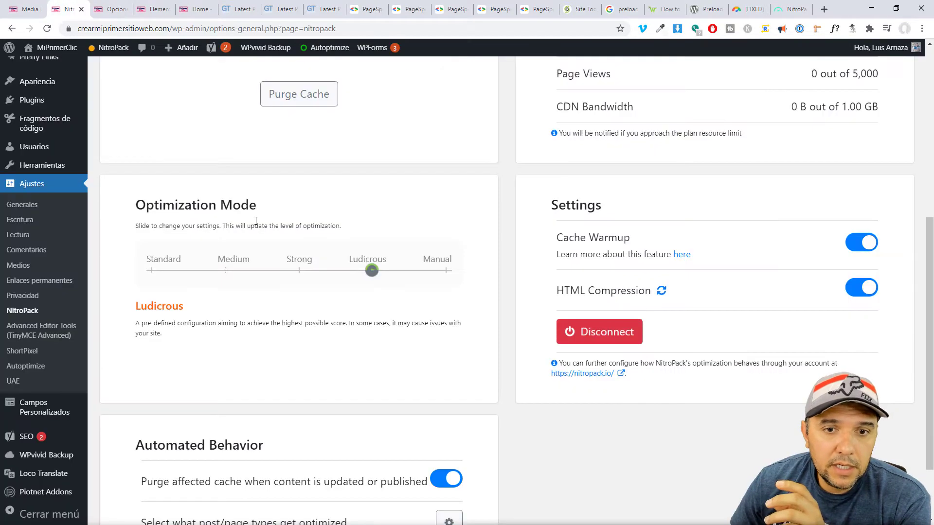
scroll(375, 257, down, 1)
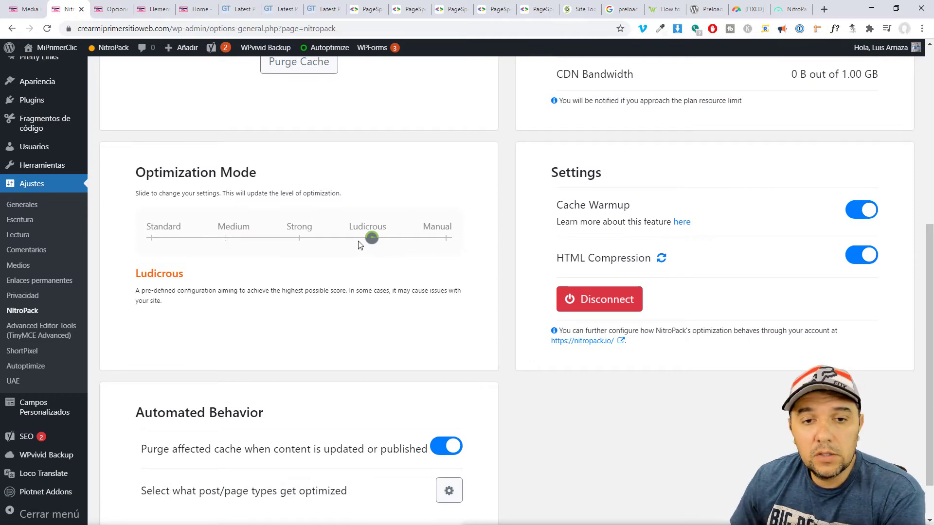
click(791, 9)
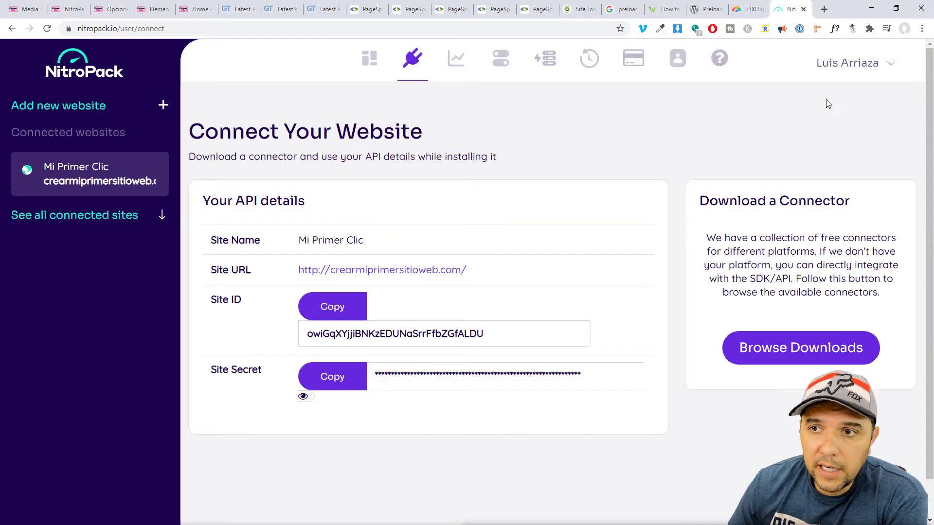
Open the site's Optimizations list and scroll through each page's status.
click(847, 82)
click(431, 65)
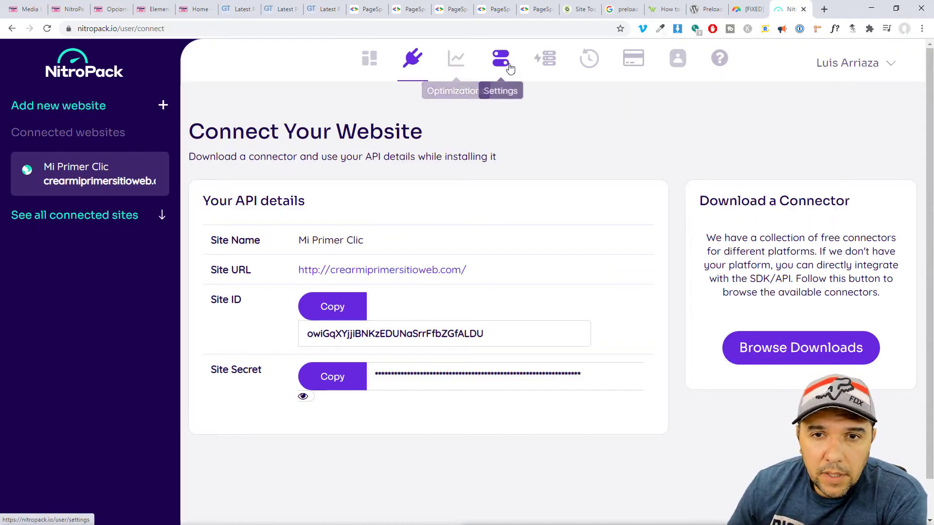
click(454, 65)
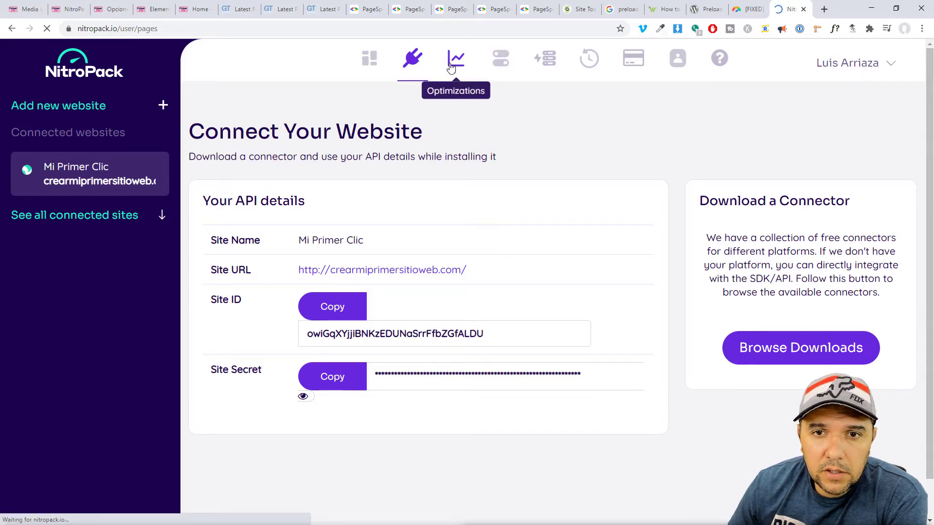
scroll(532, 206, down, 5)
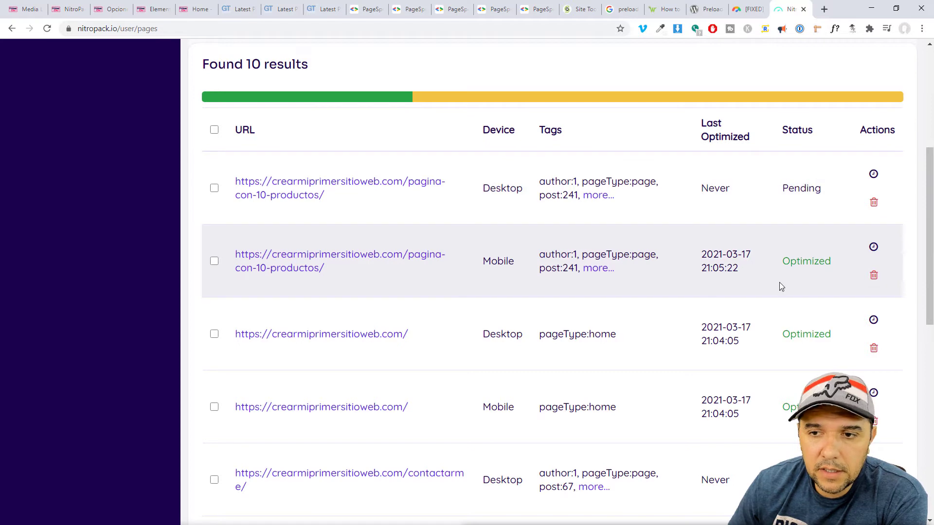
mouse_move(798, 263)
scroll(790, 372, down, 3)
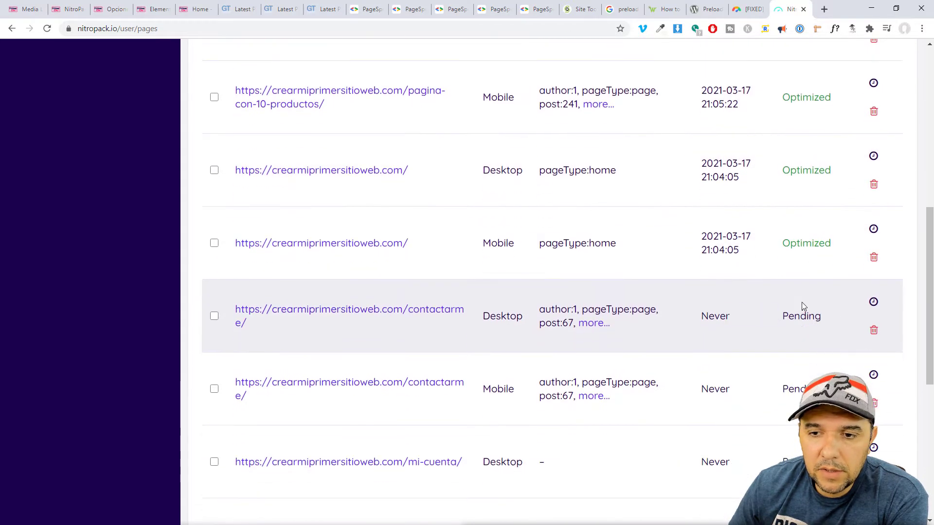
scroll(803, 306, down, 6)
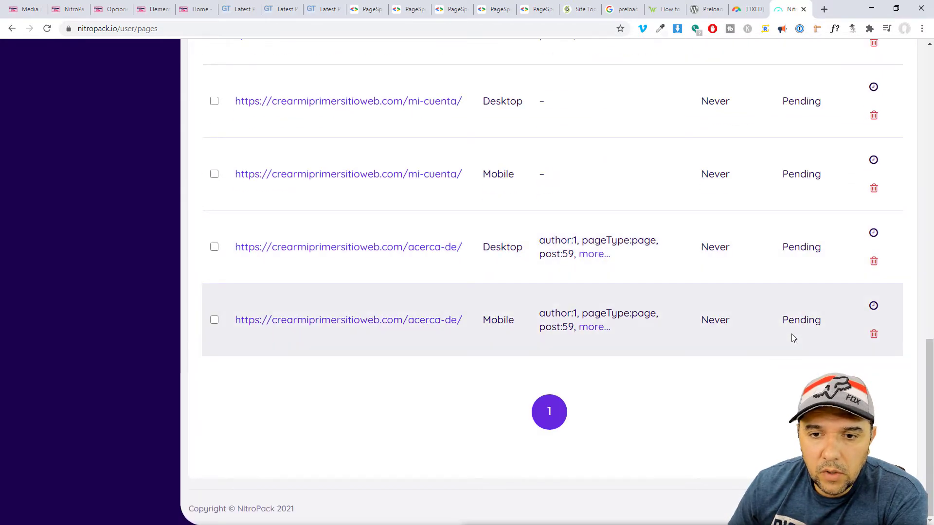
scroll(792, 334, up, 8)
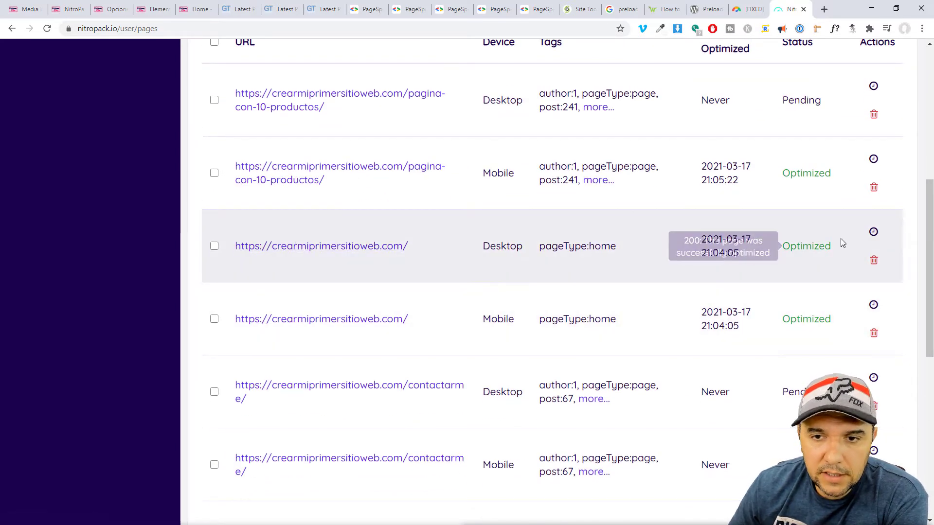
scroll(777, 261, up, 5)
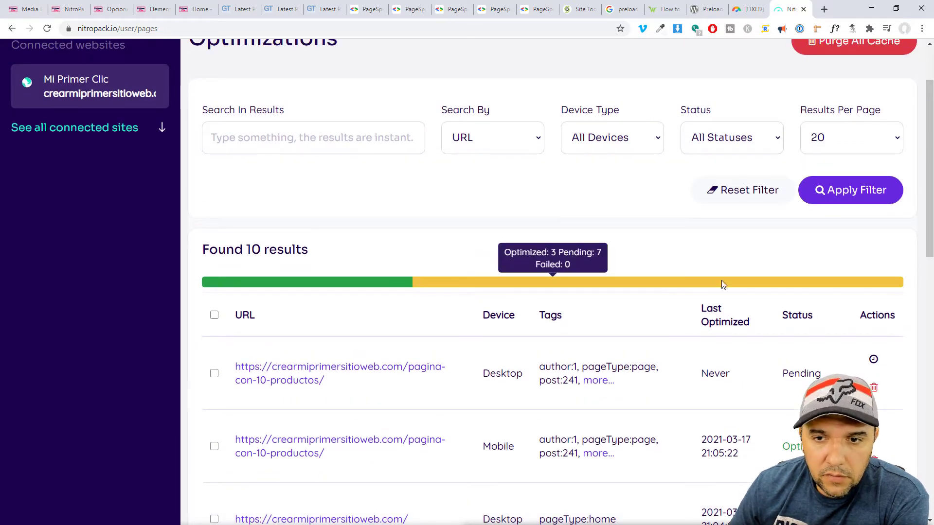
scroll(711, 362, up, 2)
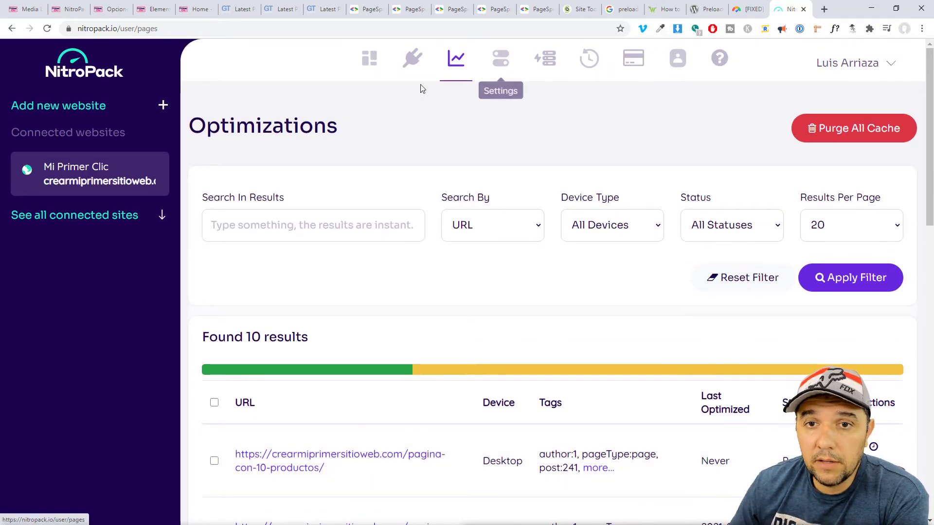
Recheck the 10-page list: mostly Optimized, with the desktop contact page Skipped.
key(ctrl+2)
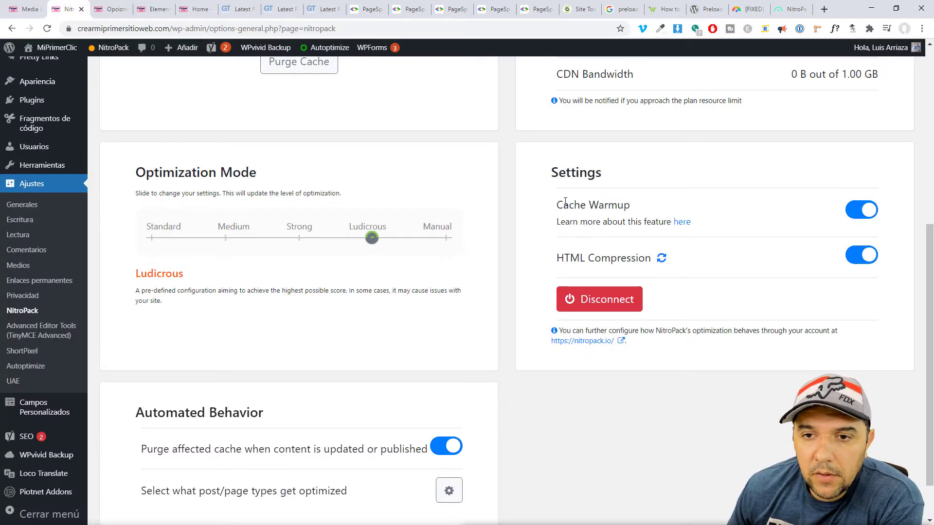
key(ctrl+9)
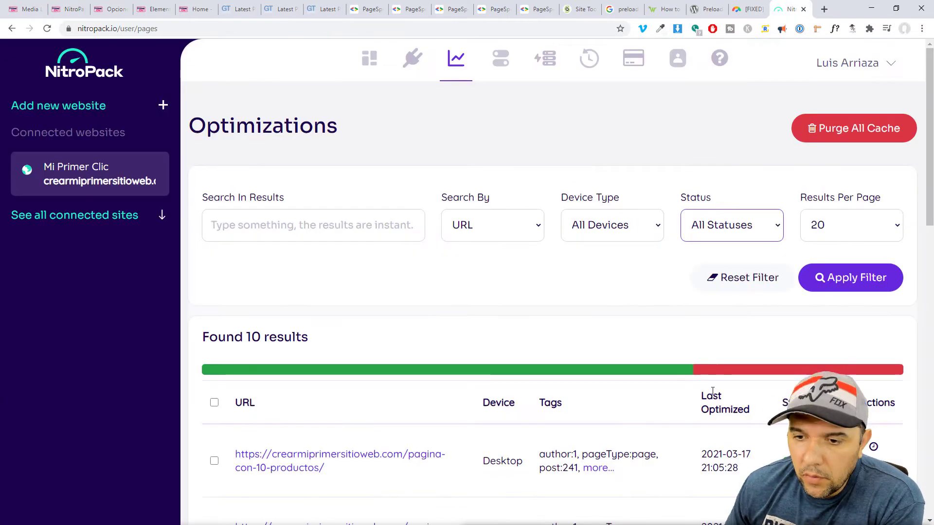
scroll(718, 366, down, 3)
scroll(719, 370, down, 2)
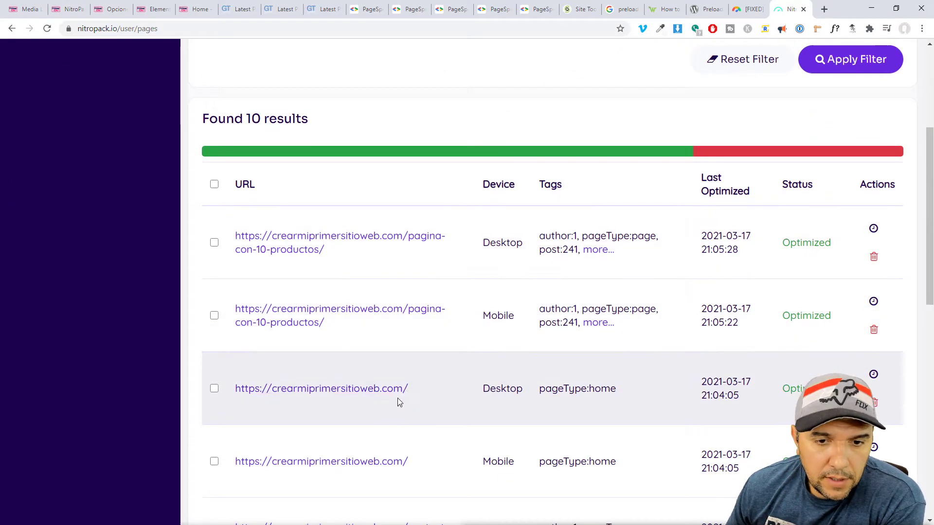
scroll(803, 350, down, 7)
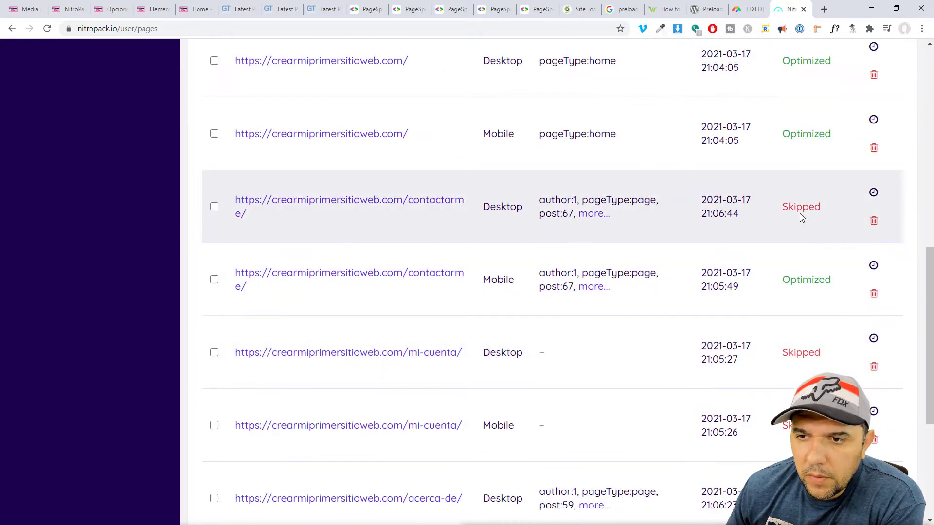
mouse_move(787, 210)
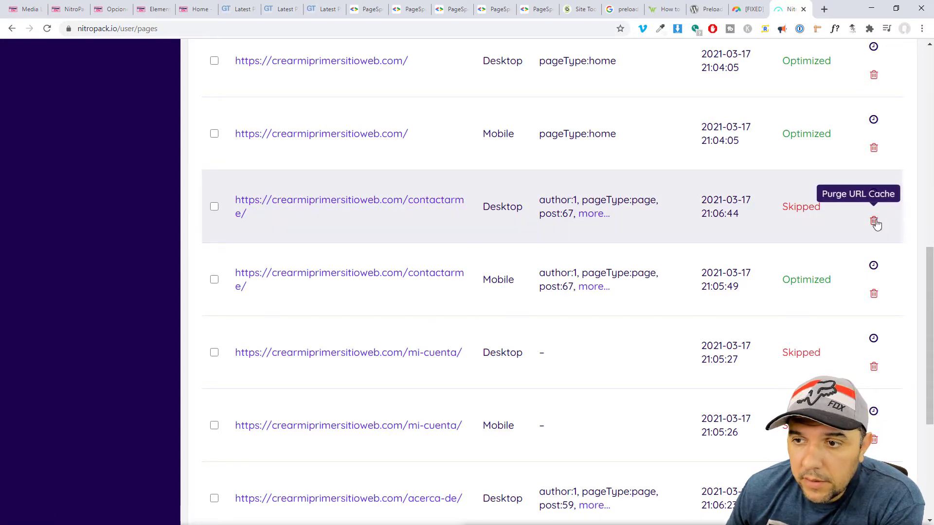
scroll(778, 244, up, 9)
Filter to Not Optimized pages and purge the contactarme and mi-cuenta desktop caches.
click(741, 118)
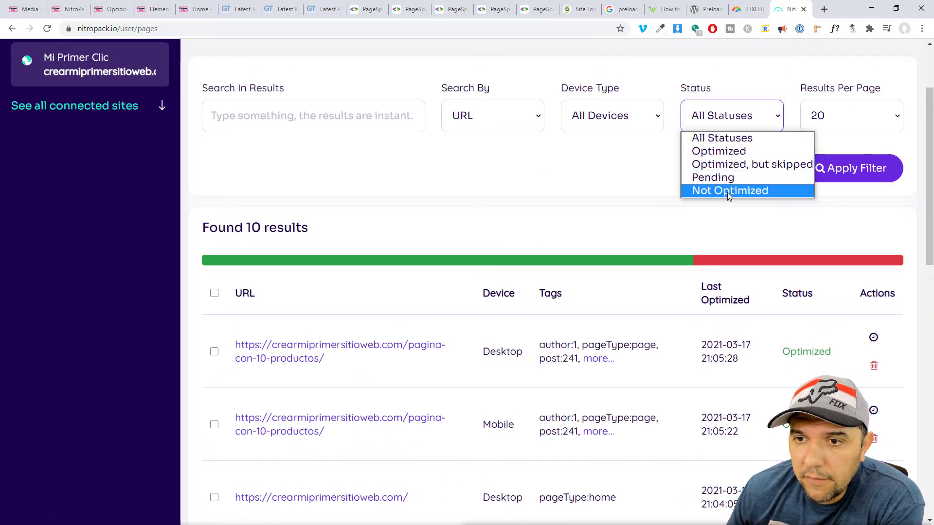
click(728, 190)
scroll(778, 316, down, 2)
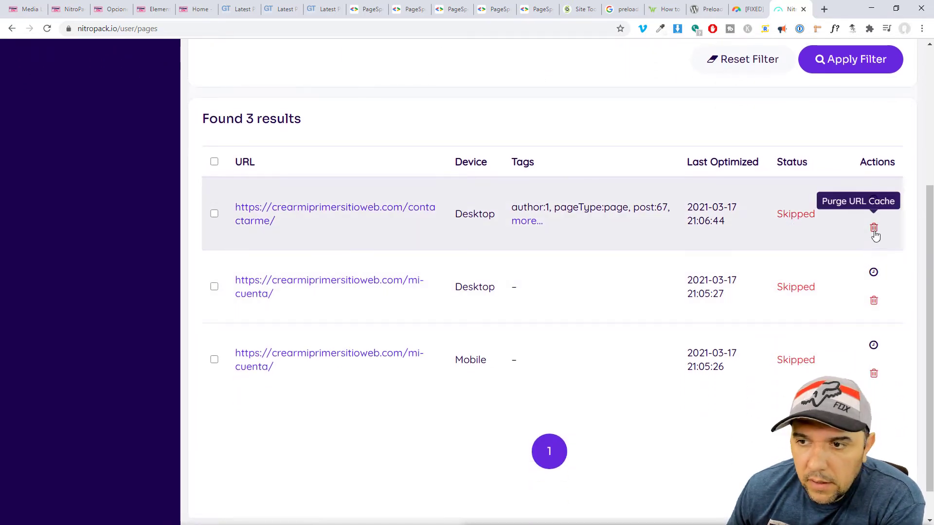
click(873, 227)
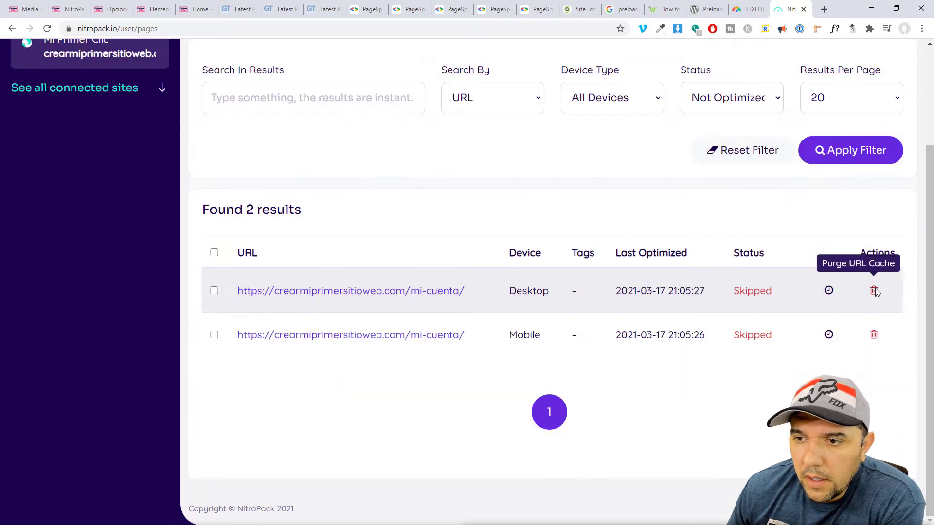
click(874, 289)
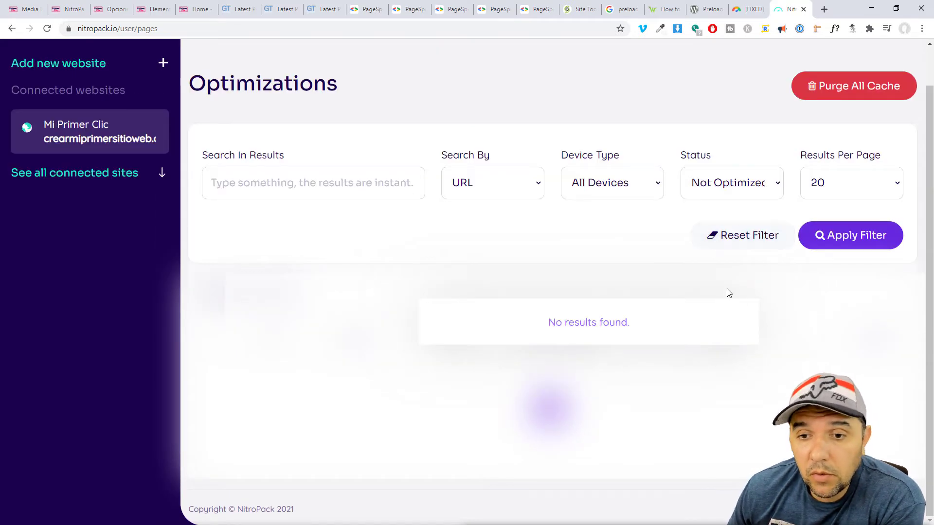
Set the Status filter back to All Statuses, showing mi-cuenta desktop as Pending.
scroll(748, 224, up, 2)
click(748, 224)
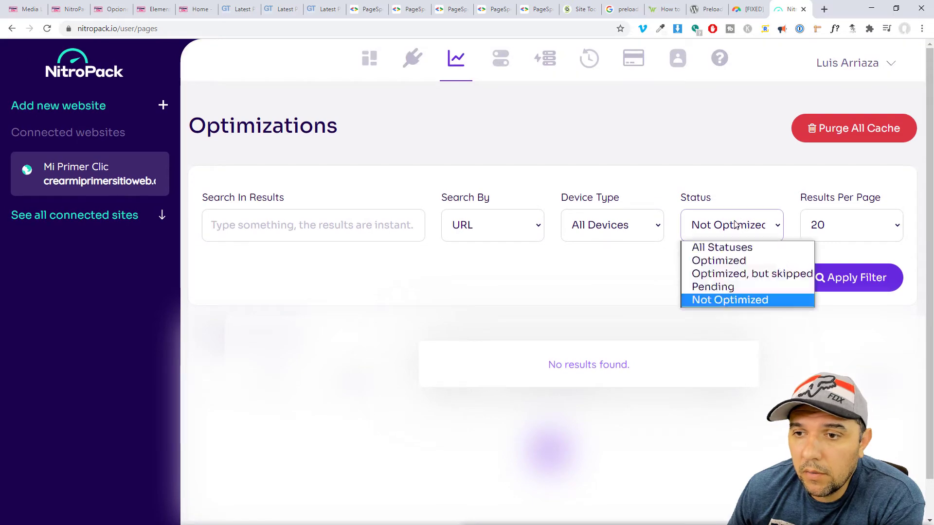
click(734, 239)
click(732, 238)
click(717, 246)
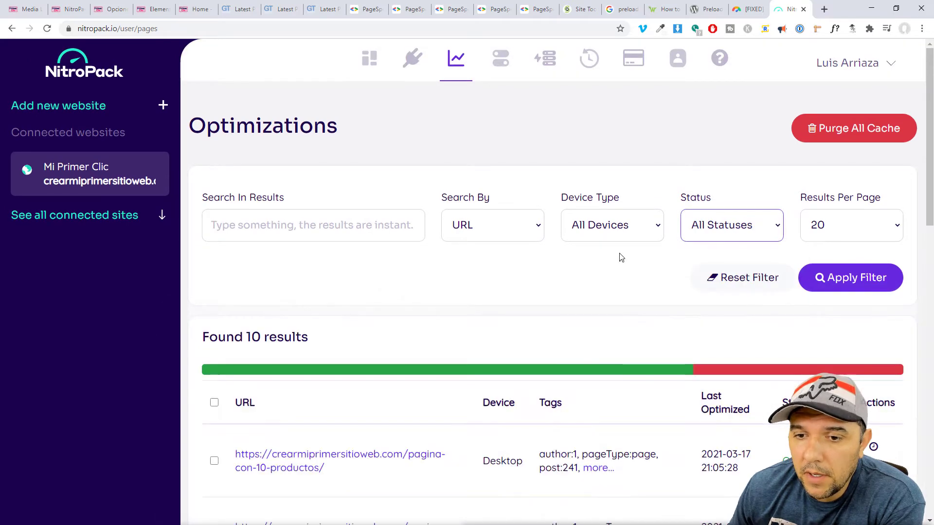
scroll(437, 303, down, 5)
scroll(455, 323, down, 10)
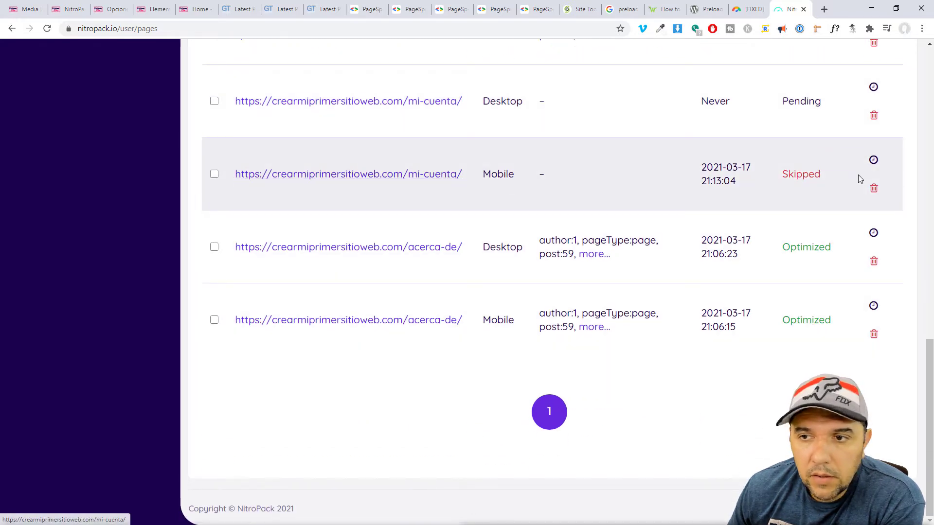
Purge the cache of the skipped mi-cuenta mobile page.
click(874, 190)
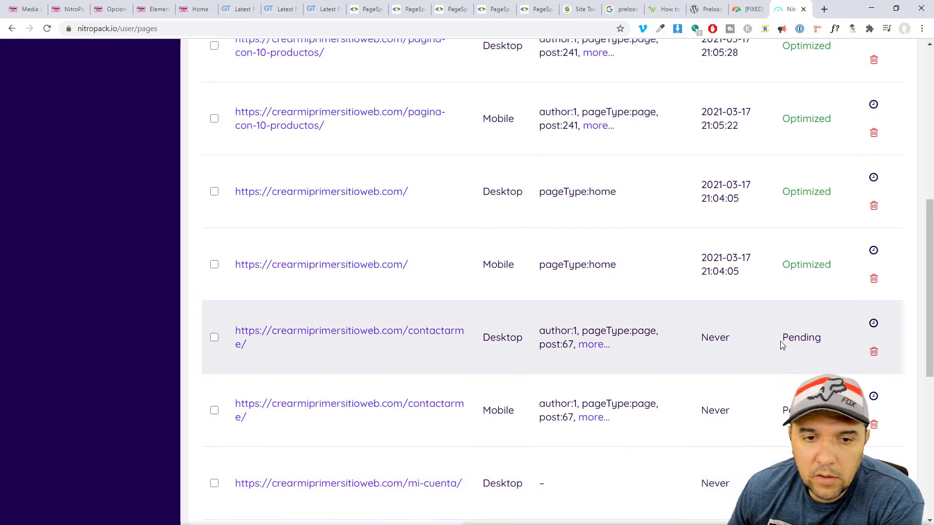
scroll(328, 327, up, 5)
scroll(335, 323, down, 4)
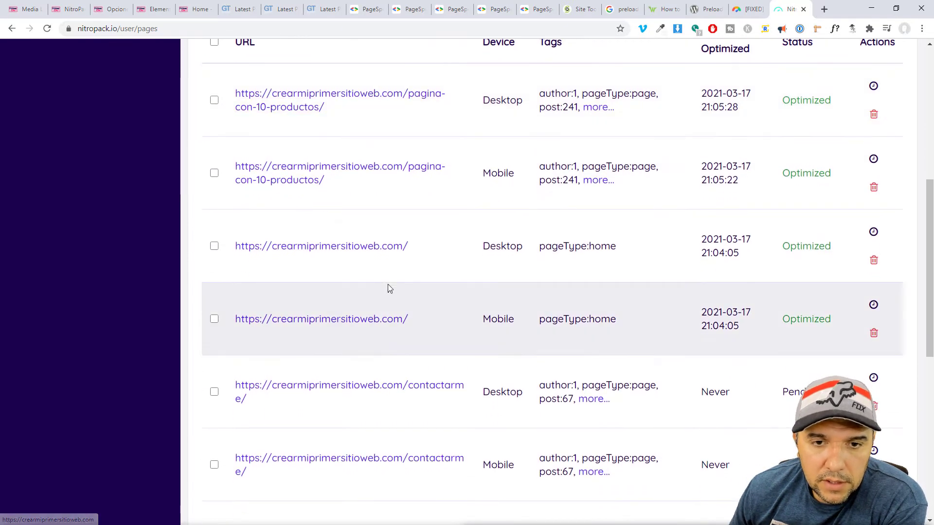
scroll(442, 336, down, 4)
scroll(535, 239, up, 1)
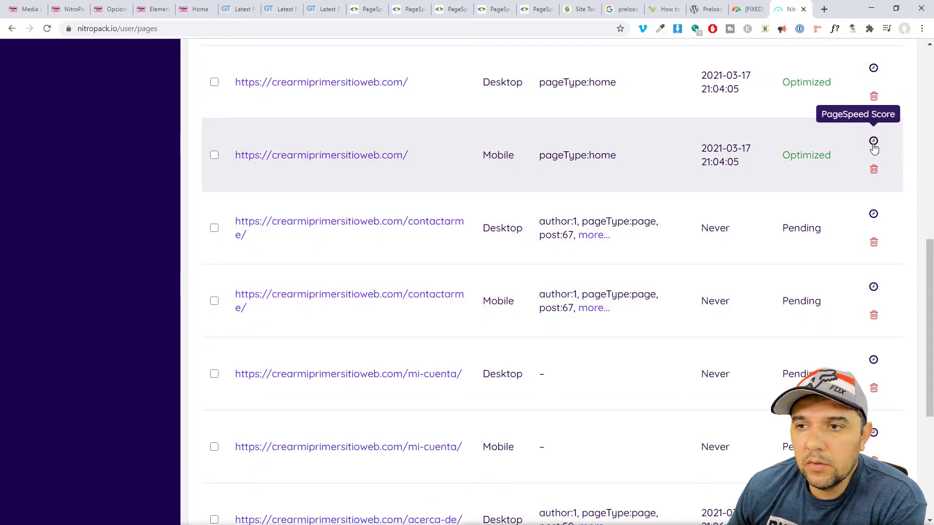
Zoom Chrome to 80% and open the mobile homepage's PageSpeed score in a new tab.
click(921, 28)
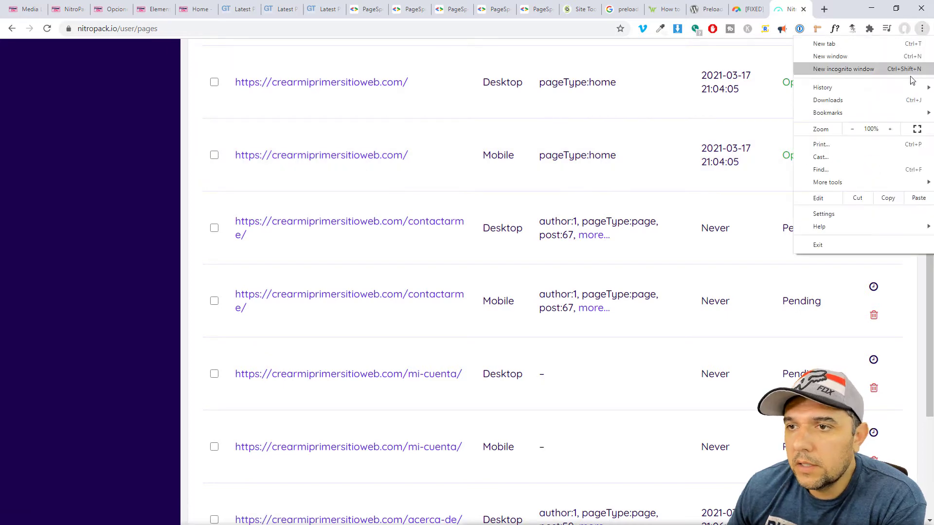
click(852, 129)
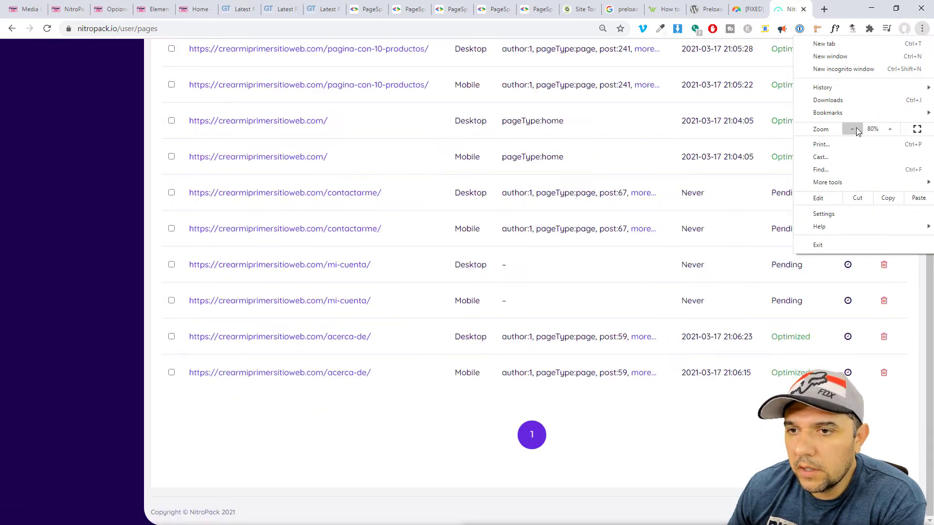
click(605, 410)
scroll(849, 180, up, 6)
scroll(874, 197, down, 3)
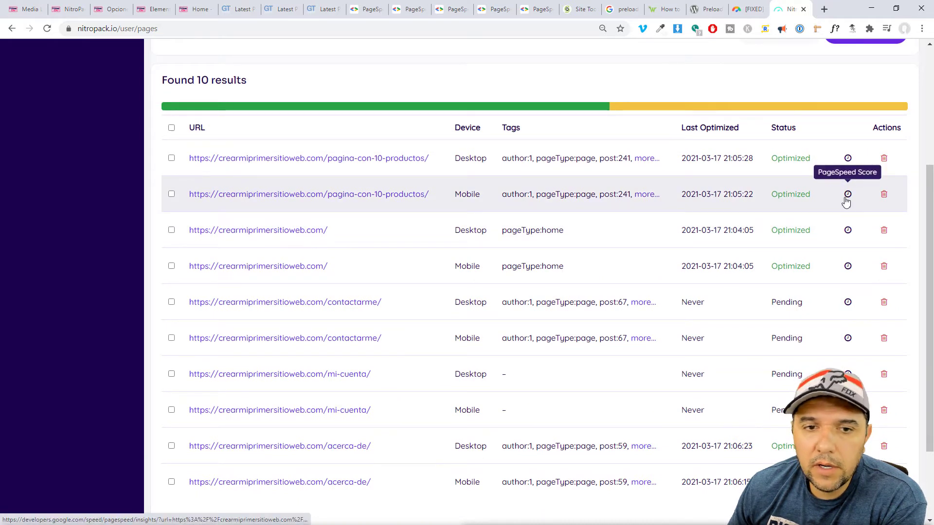
middle_click(848, 267)
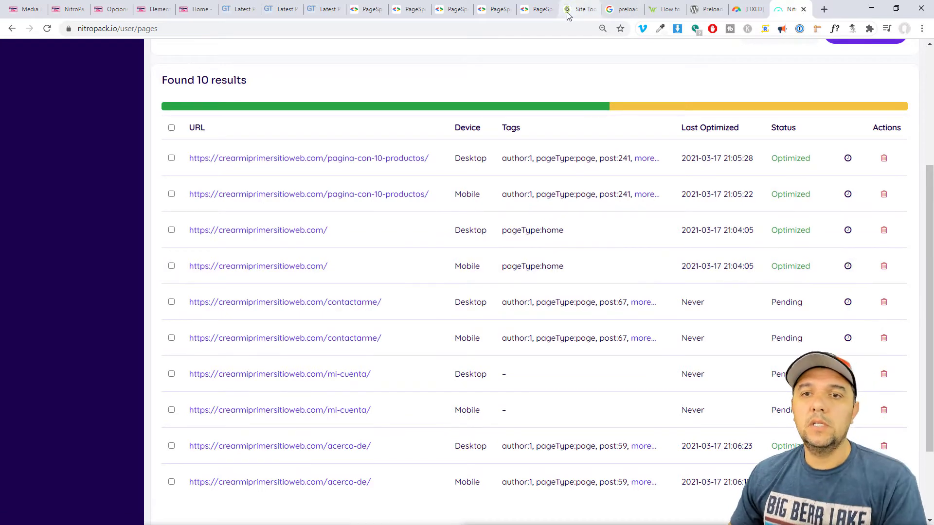
Compare the homepage's PageSpeed mobile score of 62 with its desktop score of 85.
click(537, 9)
click(492, 11)
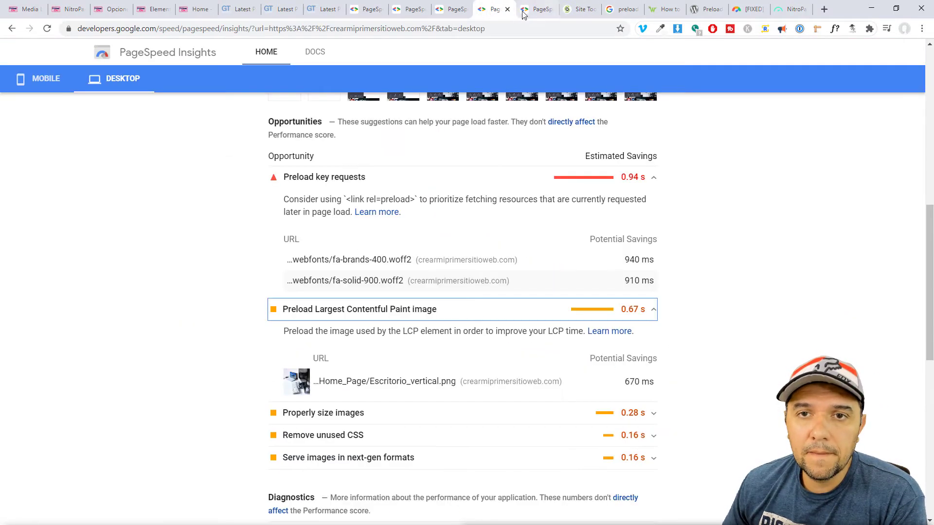
click(535, 11)
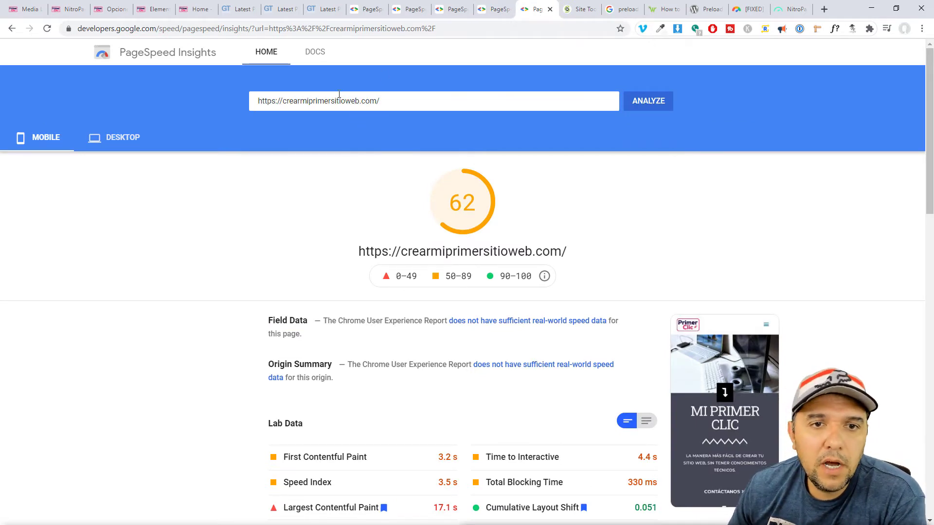
drag(450, 209, 493, 209)
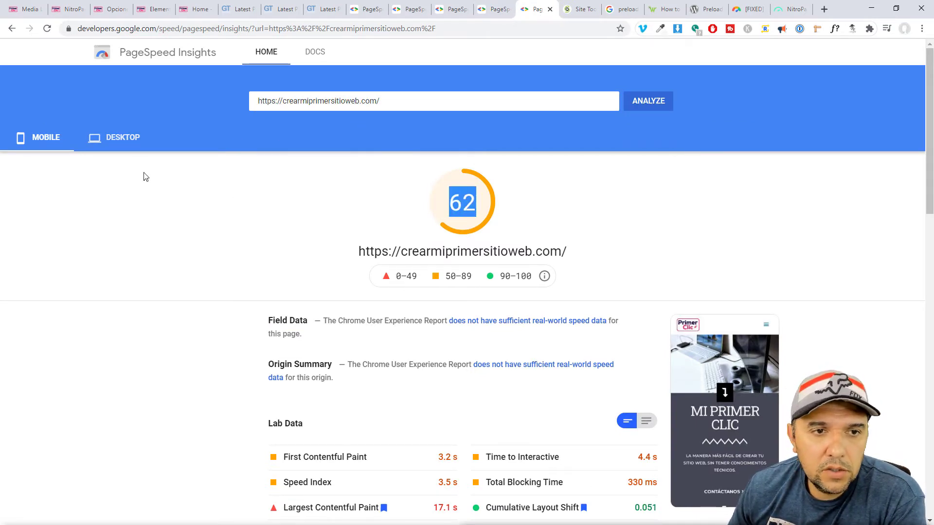
click(134, 138)
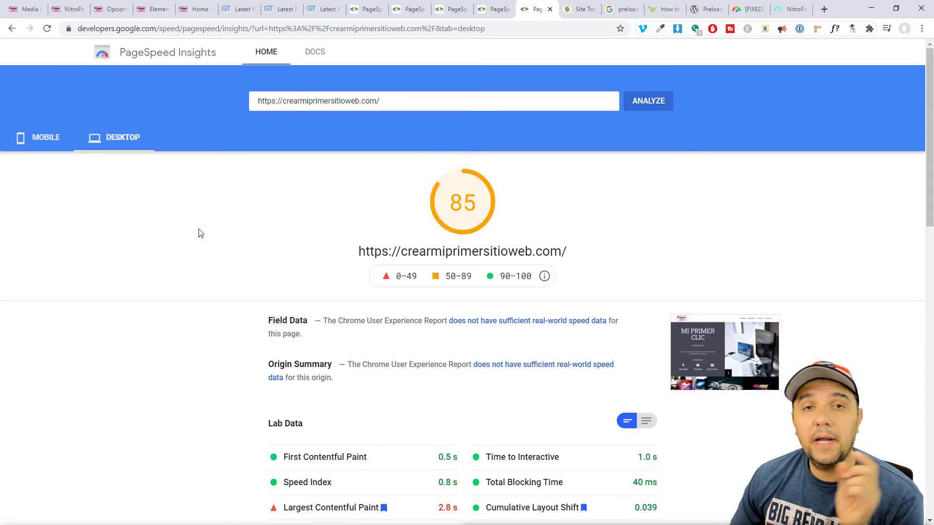
click(48, 141)
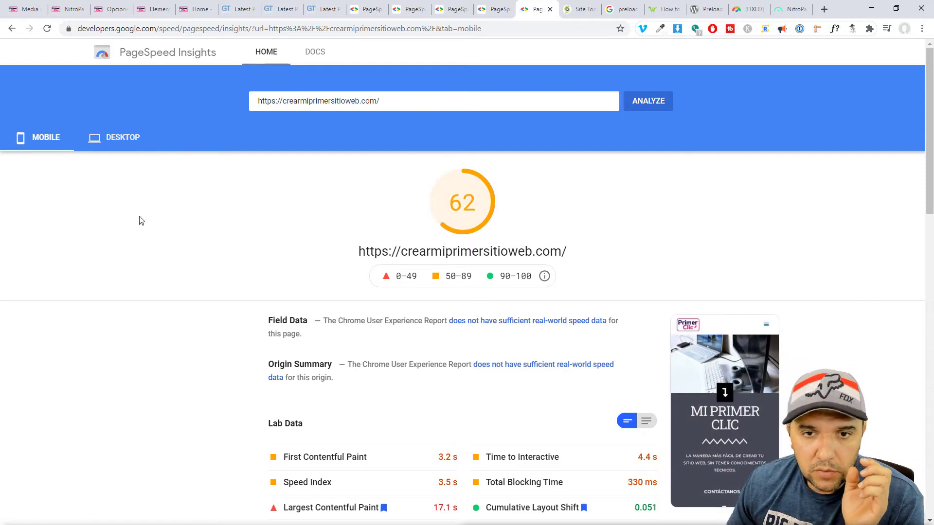
scroll(295, 263, down, 8)
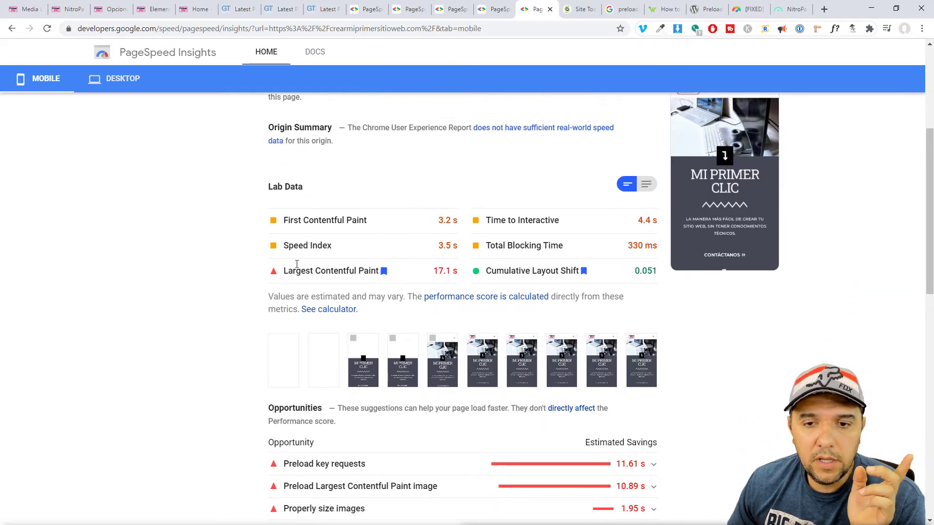
scroll(297, 264, down, 1)
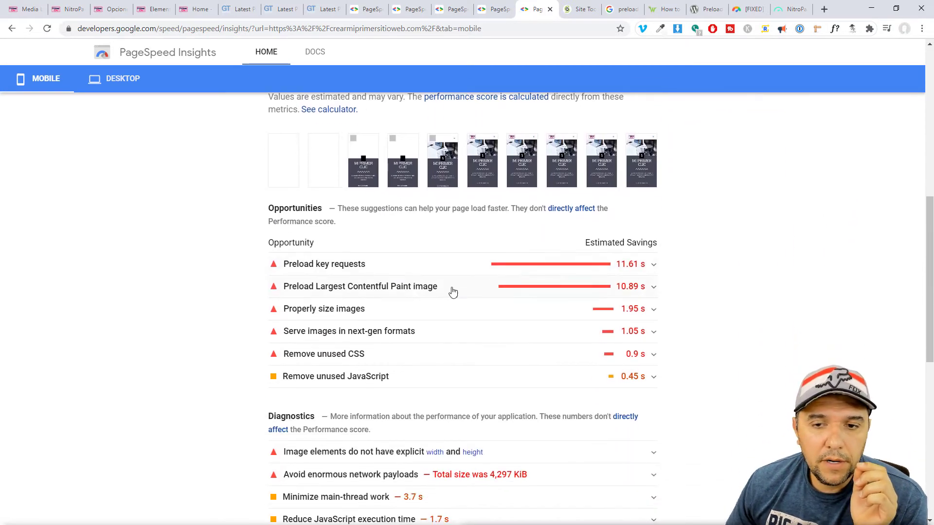
Expand the 'Preload key requests' and 'Serve images in next-gen formats' opportunity details.
click(344, 265)
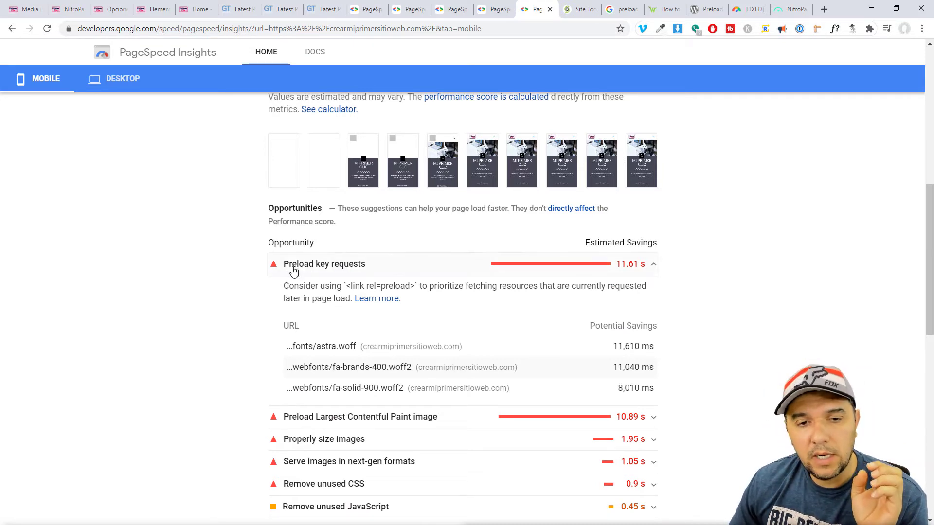
drag(289, 266, 366, 268)
click(339, 267)
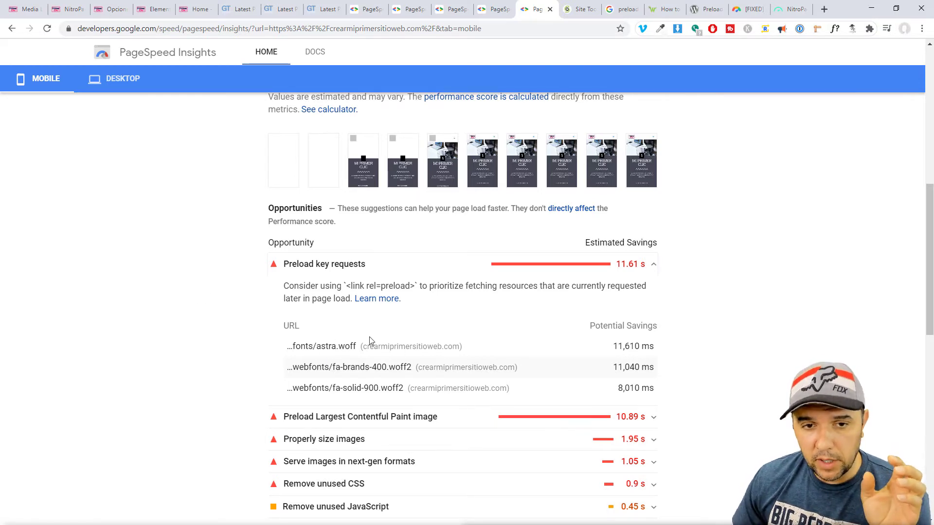
scroll(335, 308, up, 4)
scroll(339, 339, down, 5)
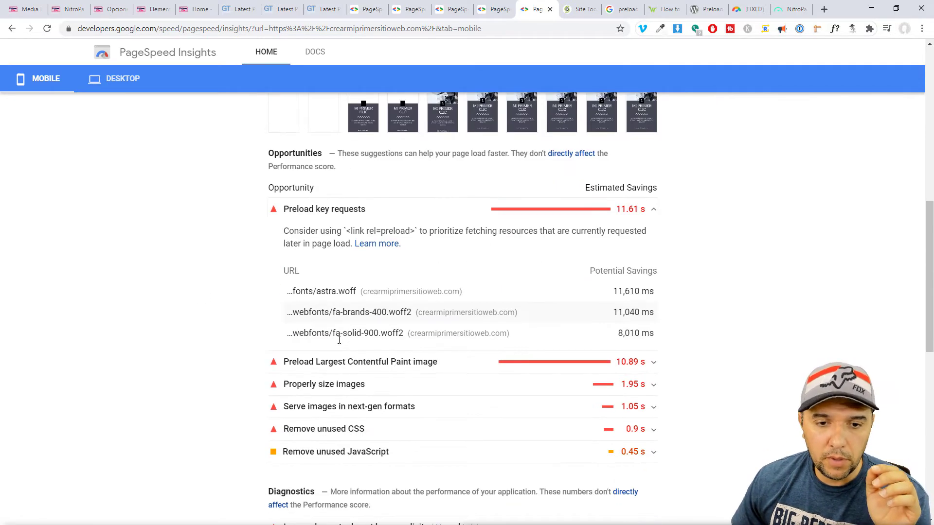
scroll(339, 340, down, 2)
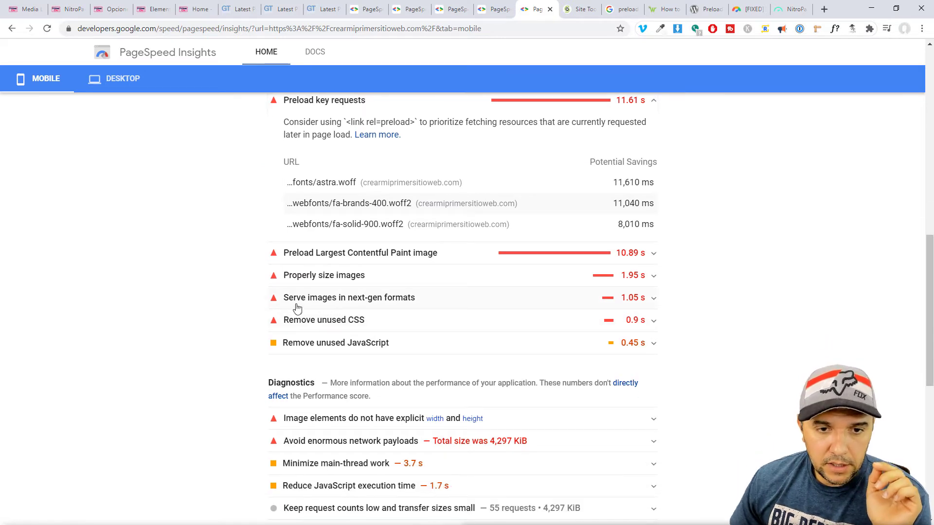
click(345, 305)
scroll(370, 330, down, 3)
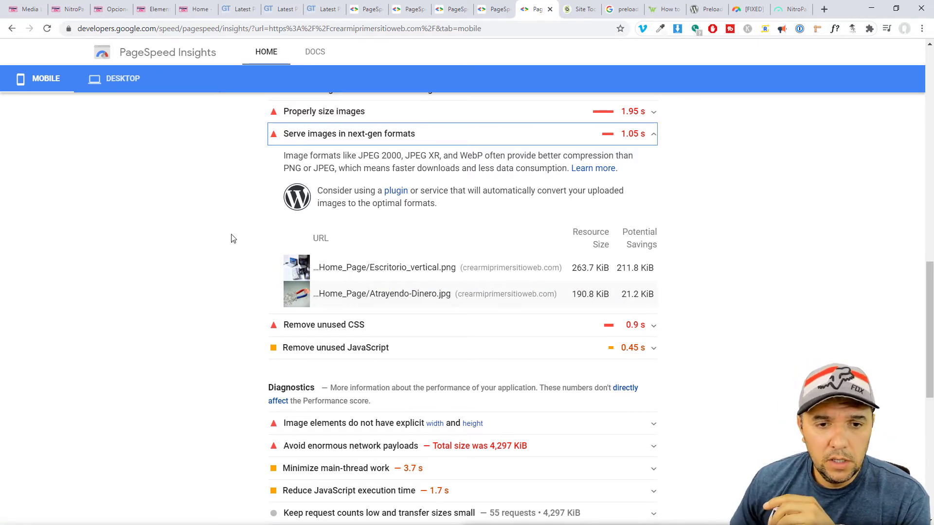
Open the homepage's Estándar package image in a new tab and confirm its .webp extension.
click(194, 10)
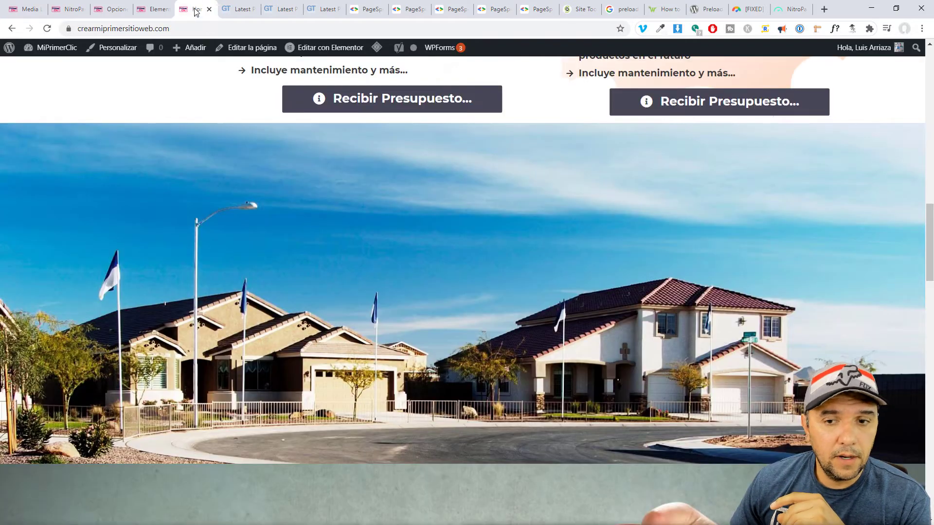
scroll(515, 309, down, 8)
right_click(499, 273)
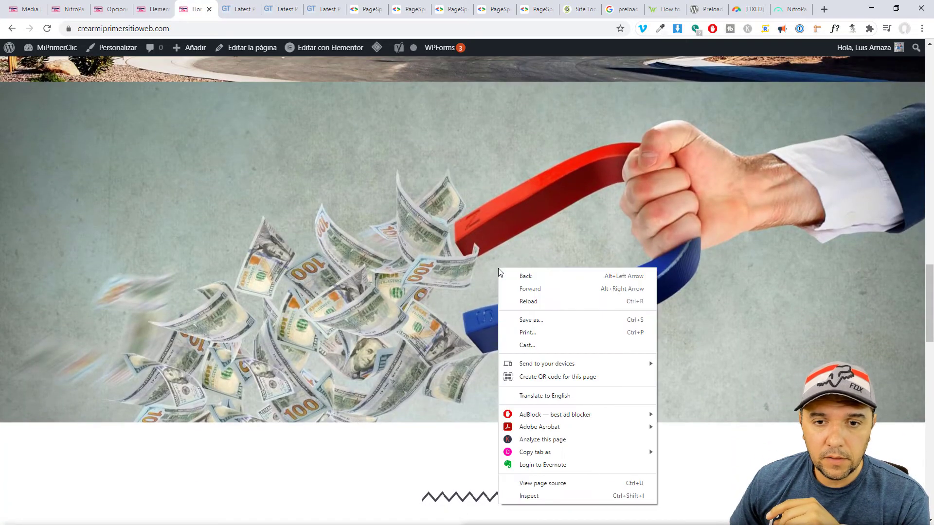
scroll(384, 238, up, 5)
scroll(384, 235, down, 20)
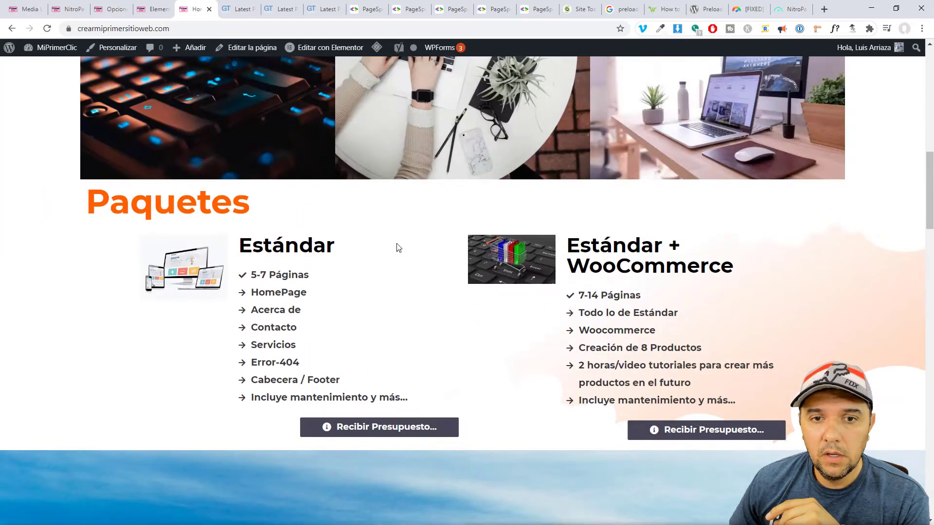
scroll(396, 246, up, 6)
scroll(389, 275, down, 6)
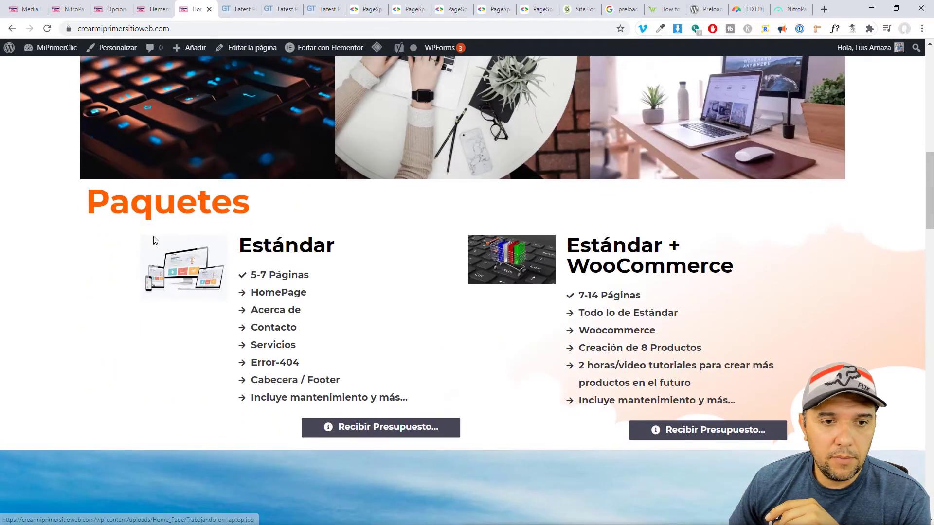
right_click(170, 269)
click(198, 278)
click(227, 11)
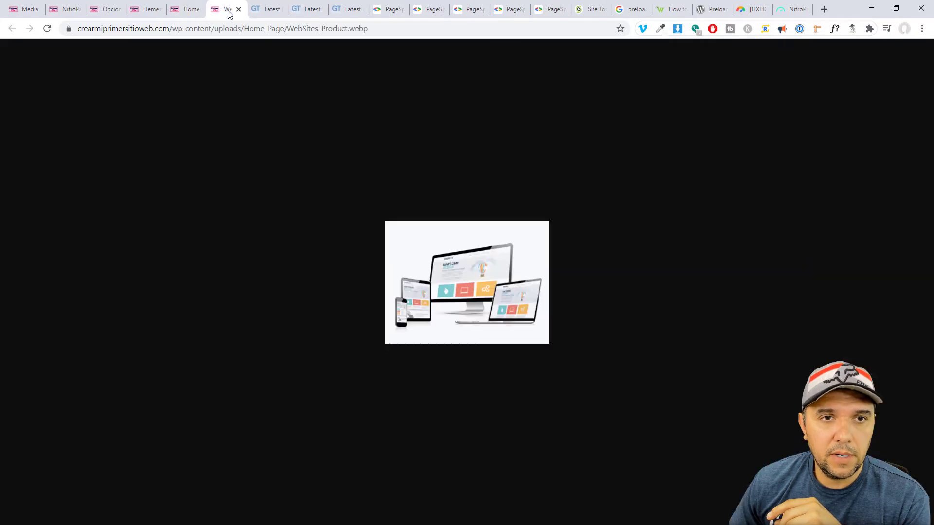
double_click(354, 28)
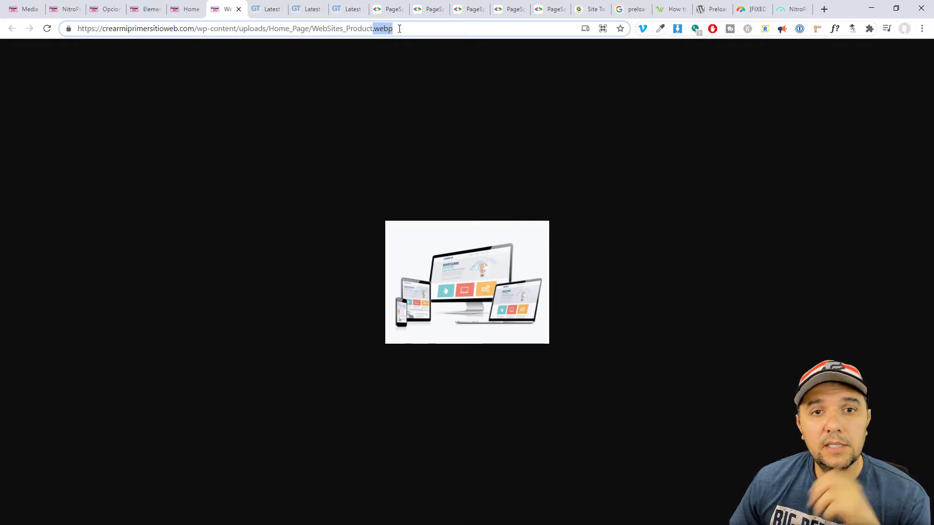
click(238, 10)
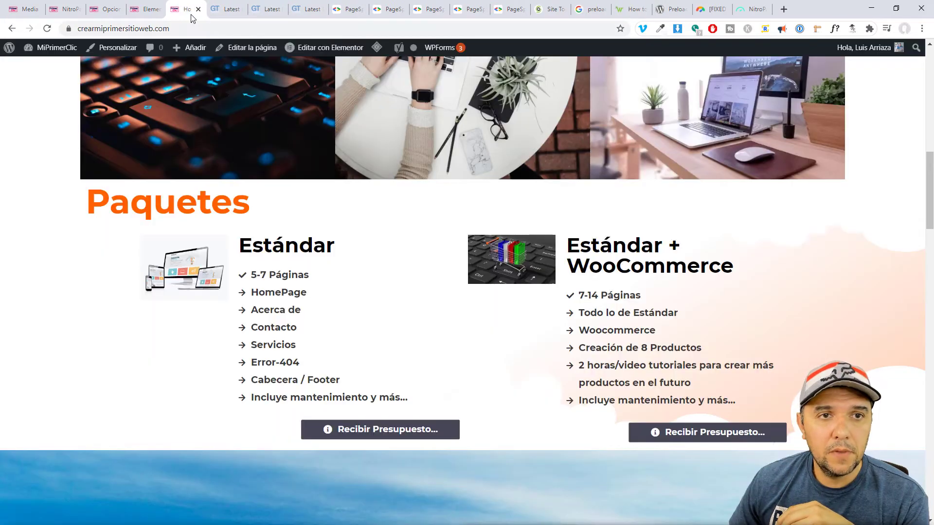
Leave the homepage and go back to the NitroPack pages list.
scroll(398, 323, up, 10)
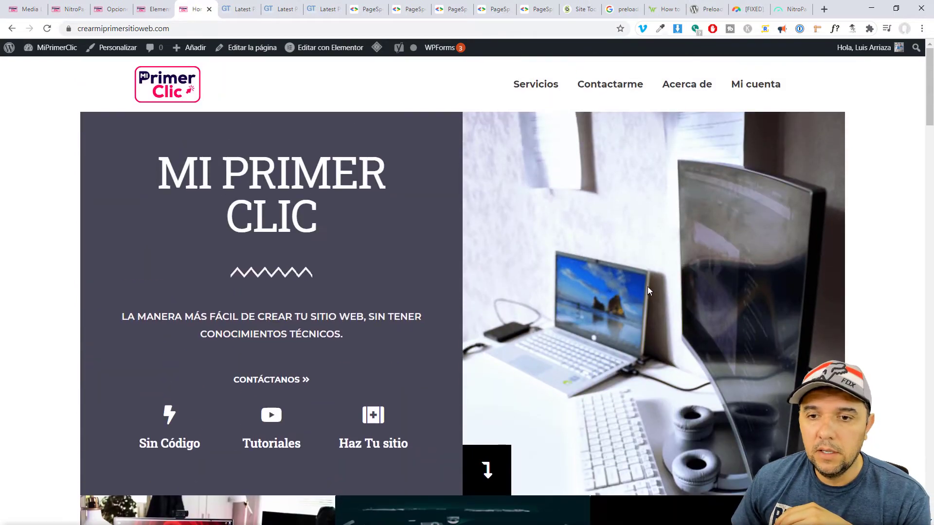
right_click(608, 289)
click(556, 255)
scroll(502, 363, down, 10)
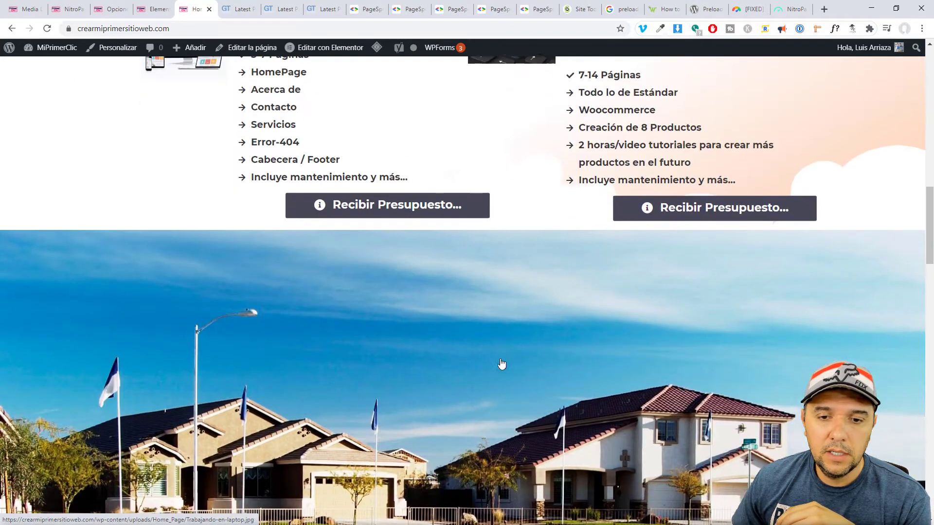
scroll(501, 365, down, 15)
scroll(375, 204, up, 5)
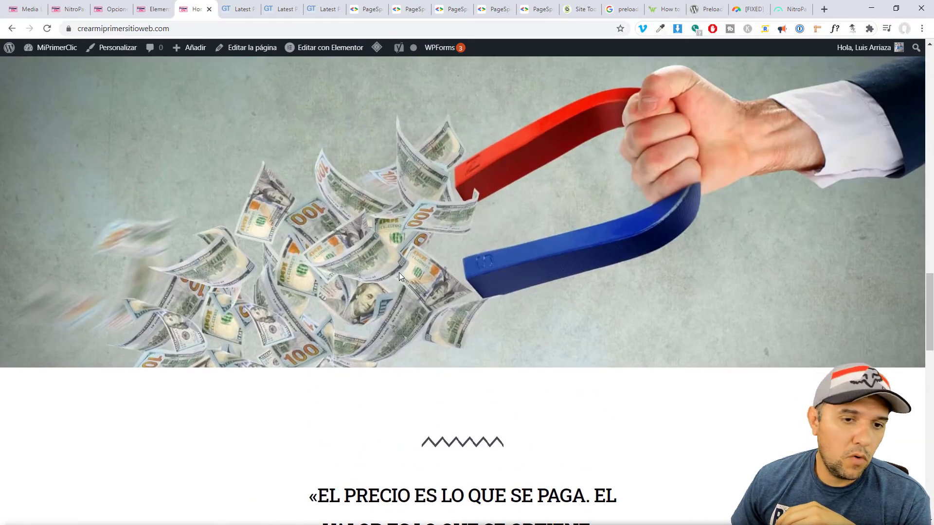
scroll(399, 275, up, 3)
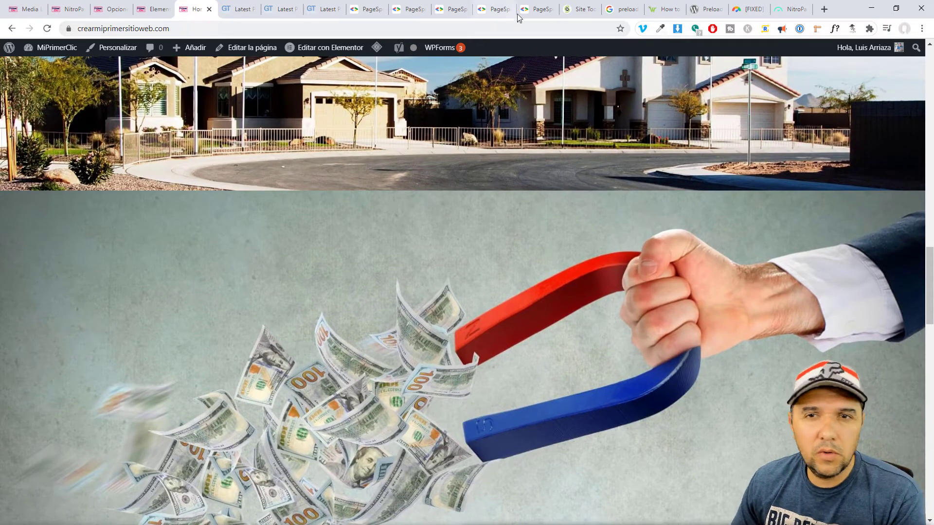
click(535, 10)
click(790, 9)
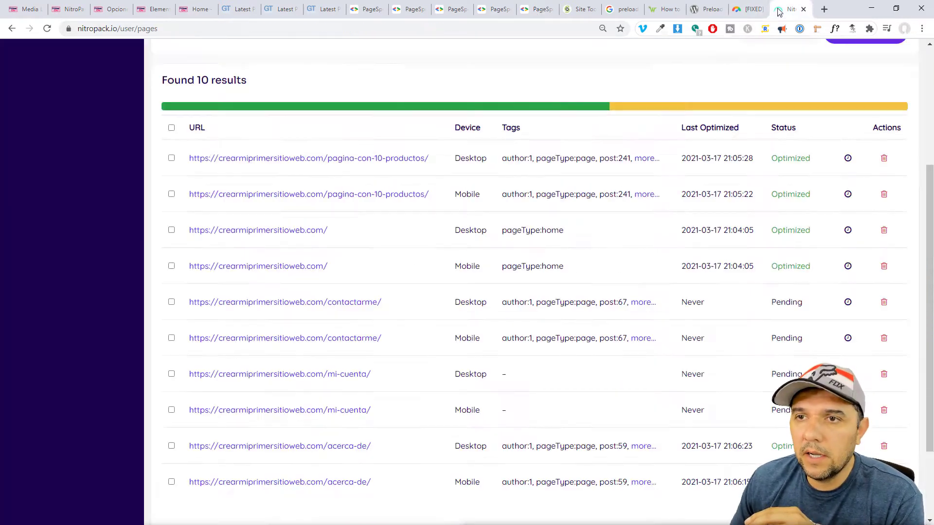
Open the Mobile homepage row's PageSpeed Score link in a new tab to run an analysis.
right_click(849, 271)
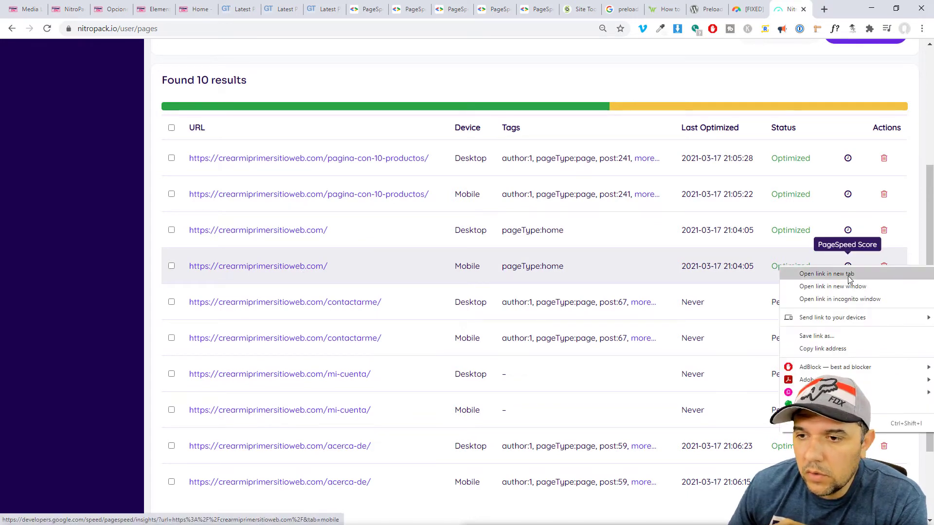
click(849, 275)
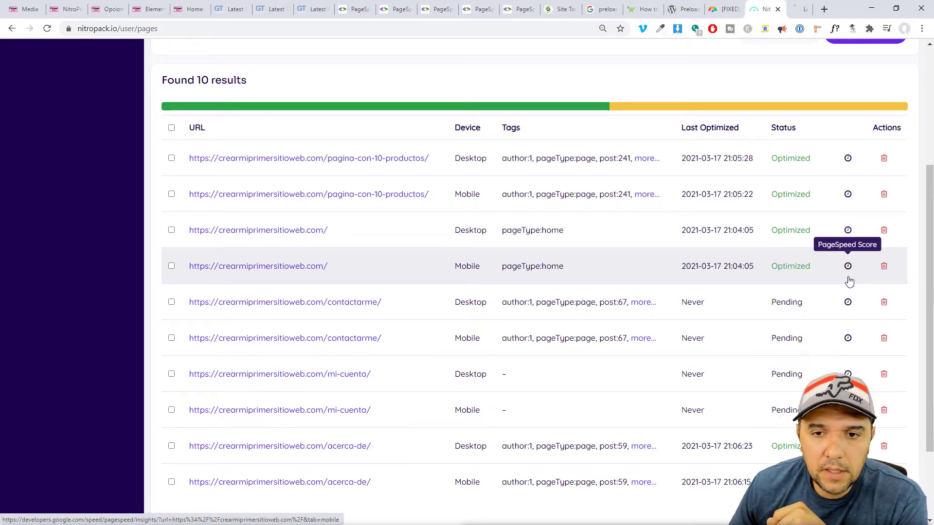
click(787, 8)
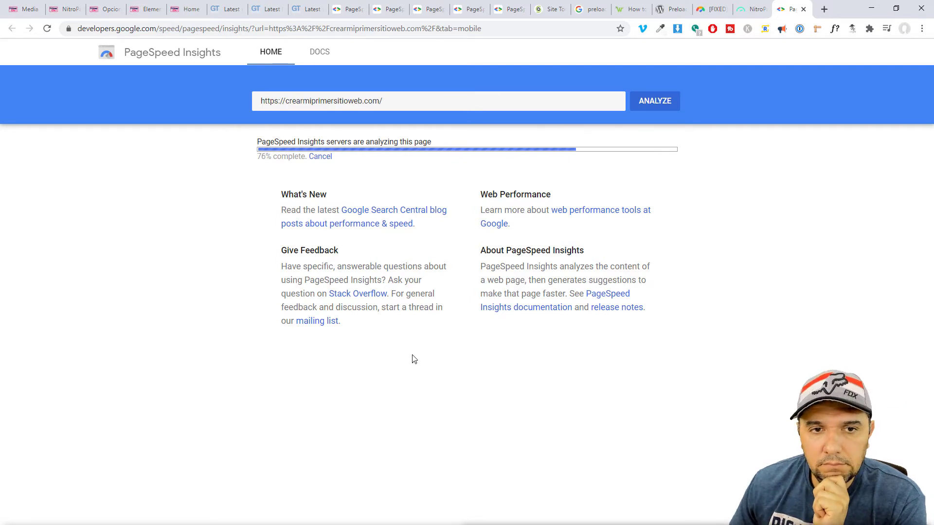
Review the 94 mobile score, lab data (LCP 2.1 s, Speed Index 1.8 s, TBT 360 ms) and diagnostics.
scroll(412, 355, down, 5)
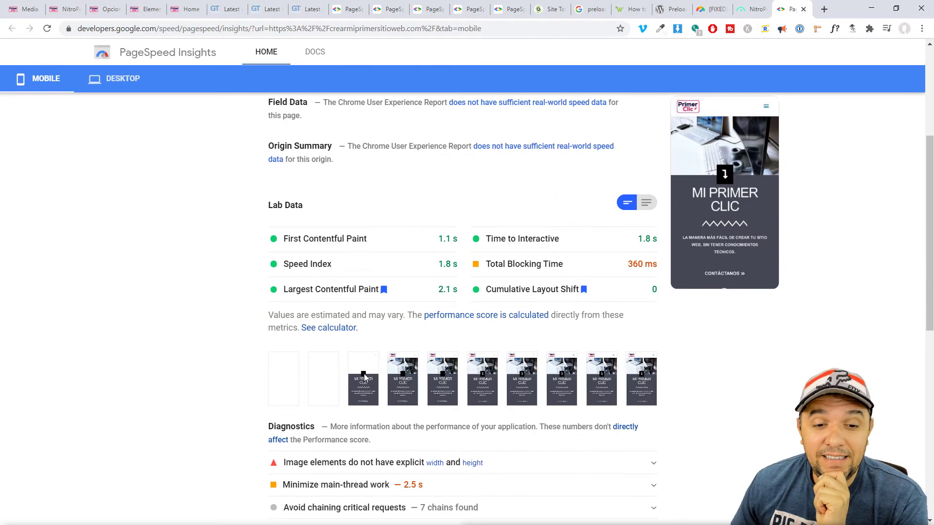
scroll(318, 359, down, 3)
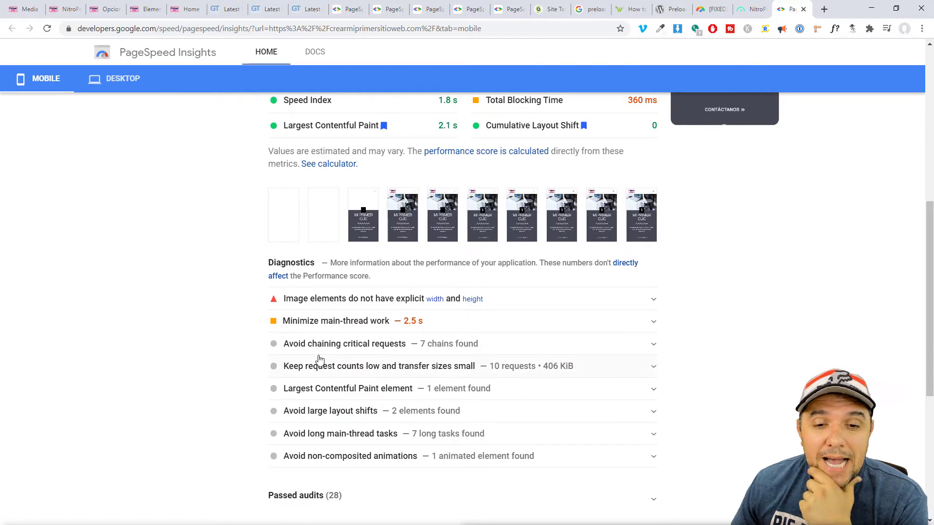
scroll(319, 359, down, 1)
scroll(319, 360, up, 6)
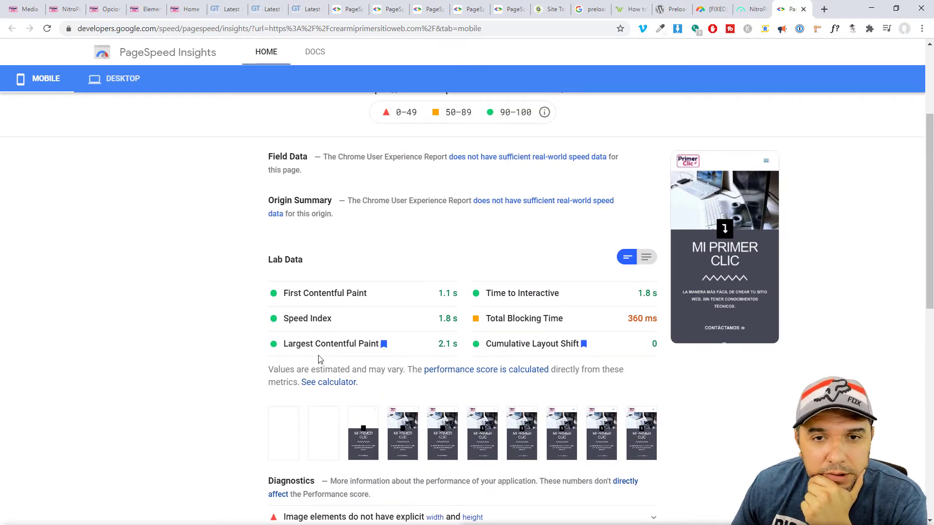
scroll(489, 253, up, 2)
click(505, 14)
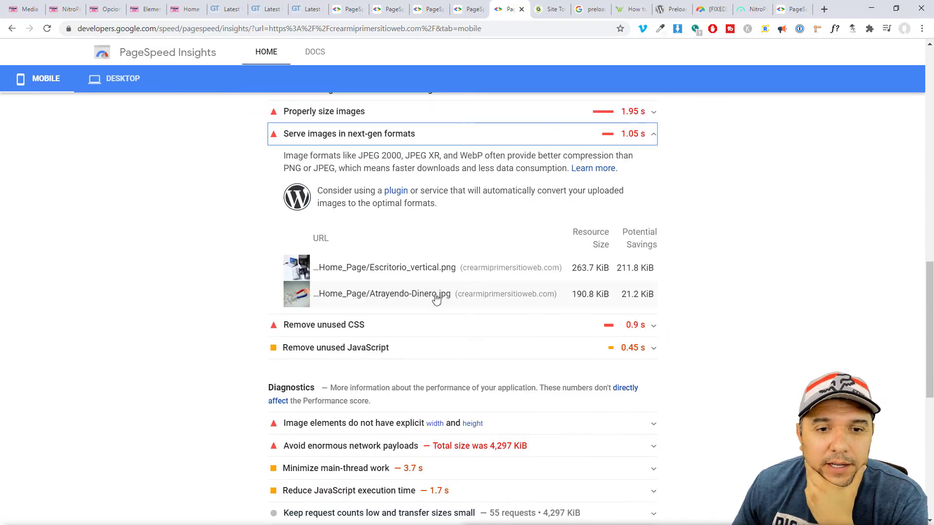
scroll(436, 299, up, 15)
scroll(453, 328, down, 3)
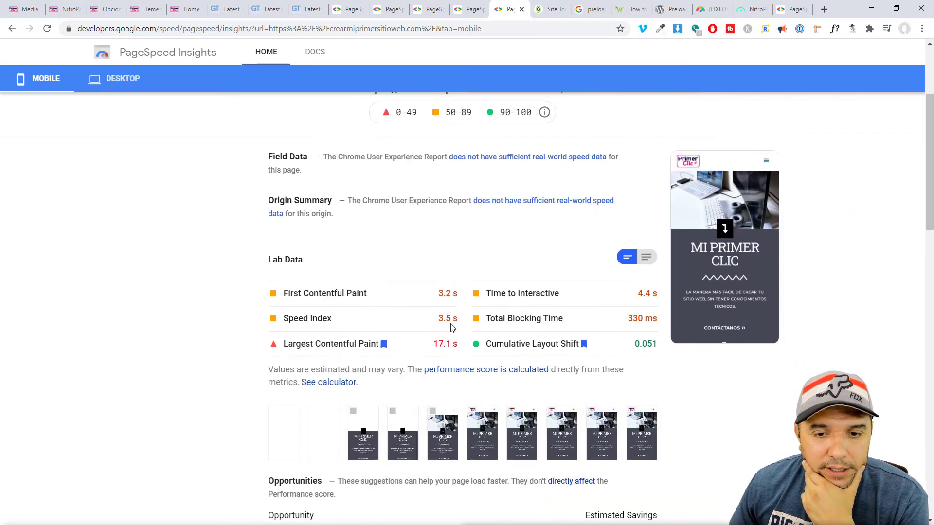
double_click(441, 296)
scroll(491, 315, up, 3)
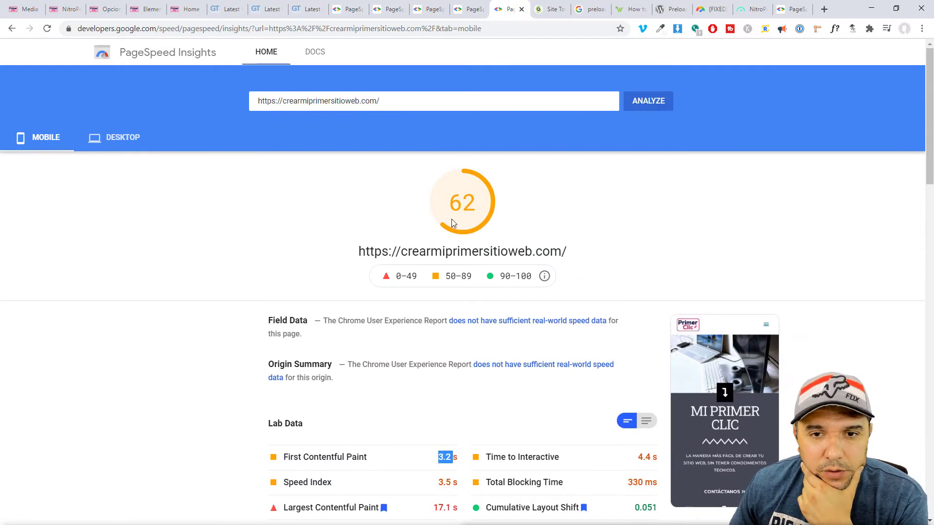
drag(452, 223, 481, 208)
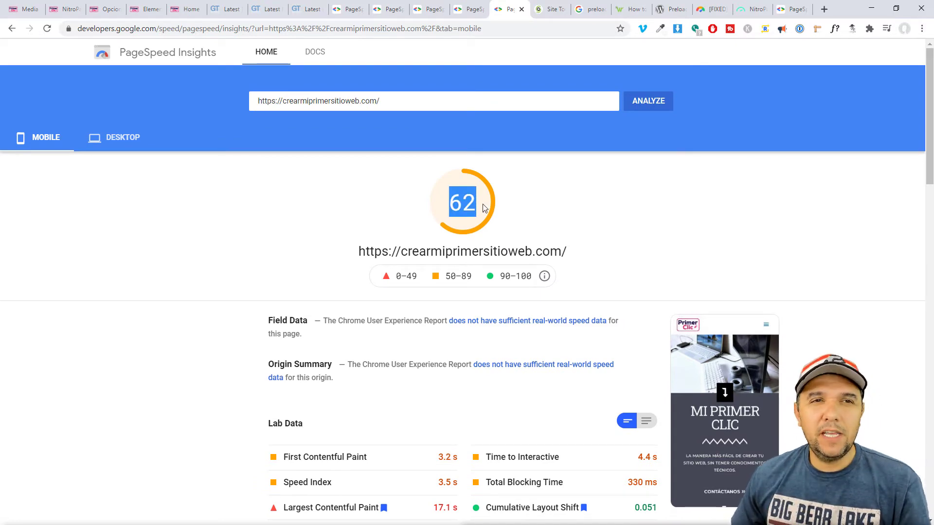
click(308, 262)
scroll(340, 348, down, 4)
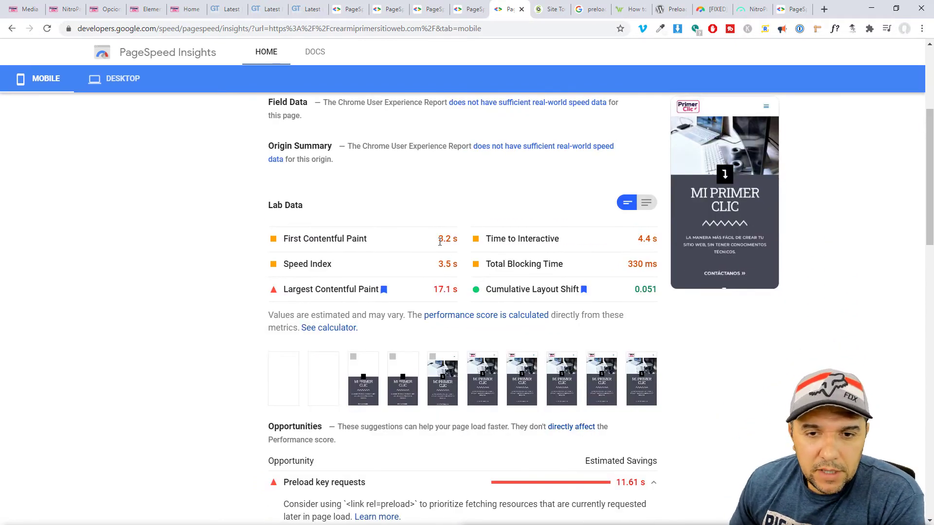
double_click(440, 241)
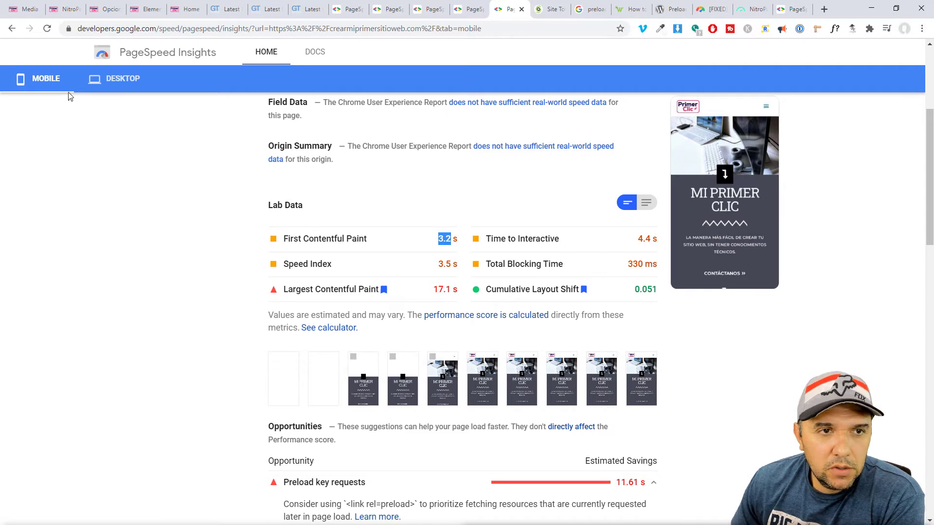
click(113, 81)
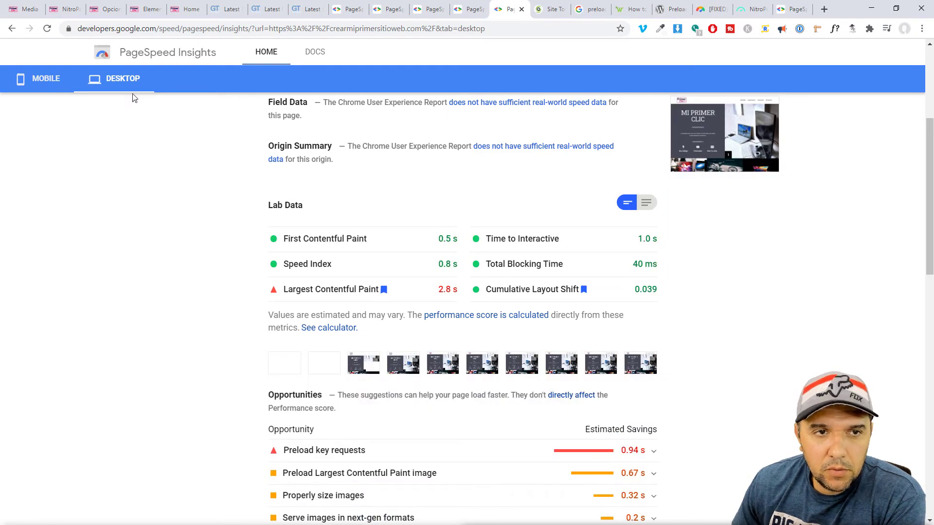
click(60, 86)
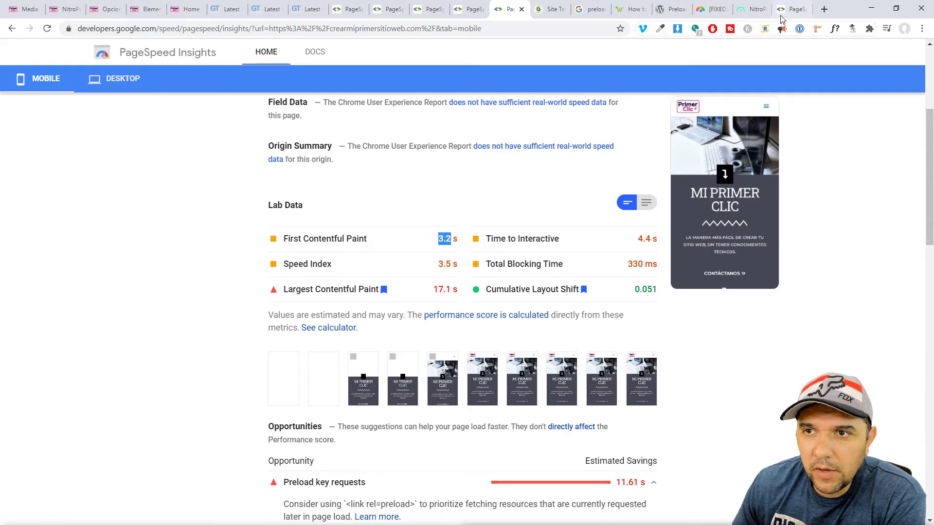
click(788, 10)
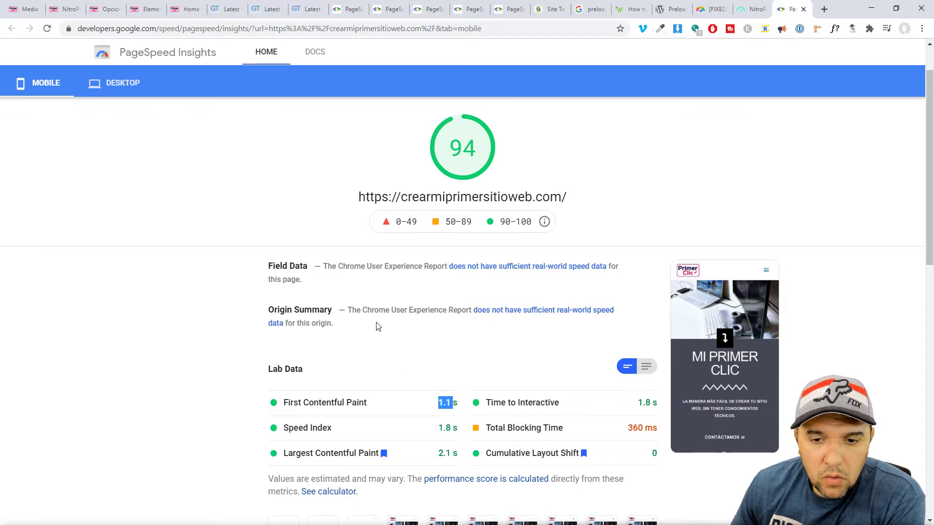
scroll(400, 372, down, 3)
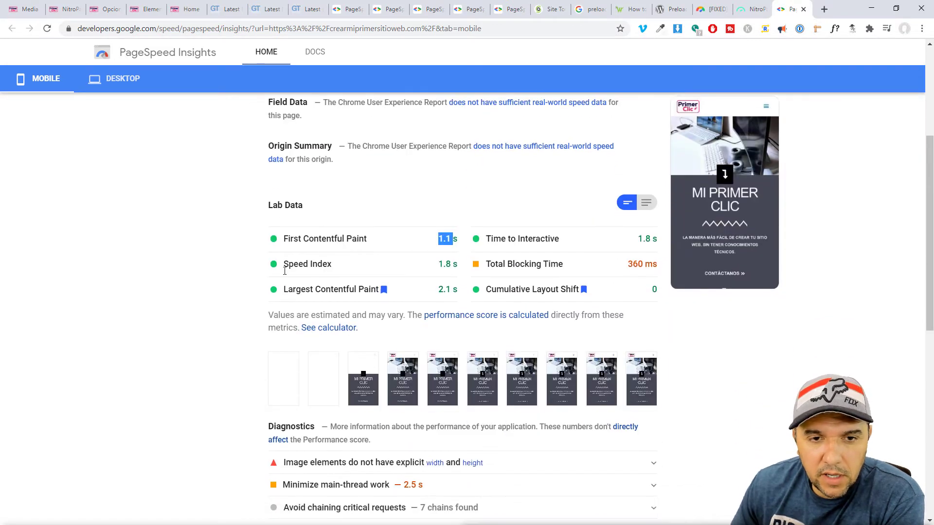
scroll(557, 278, up, 4)
Reload the homepage, scroll down to the Contáctenos section and footer, and select its address.
click(185, 11)
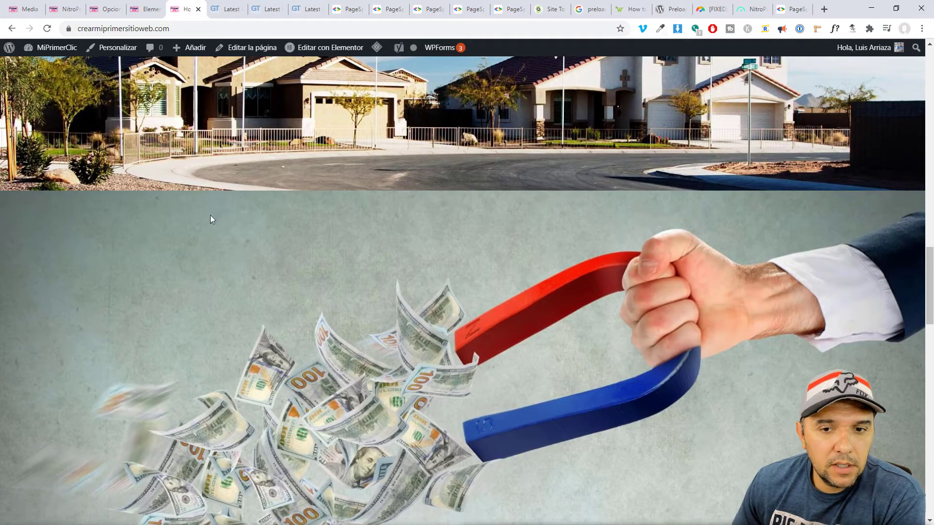
click(47, 31)
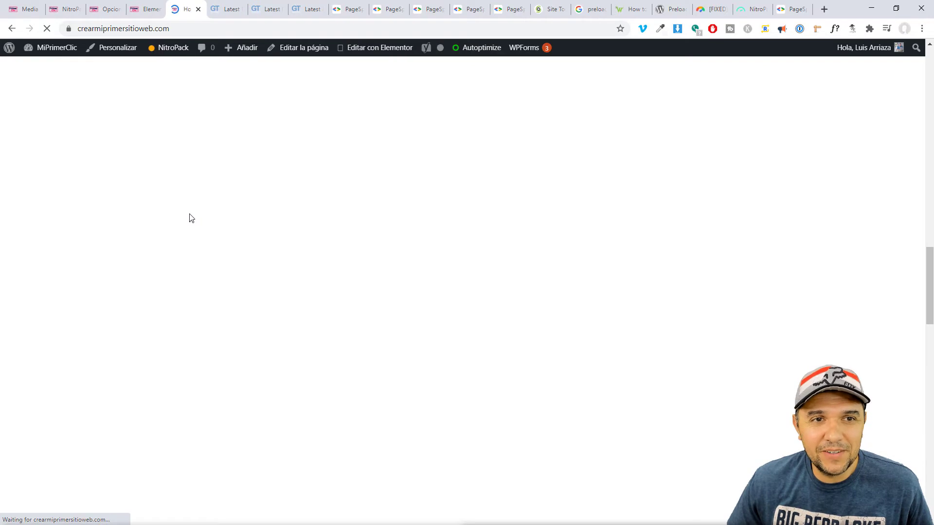
scroll(714, 383, up, 15)
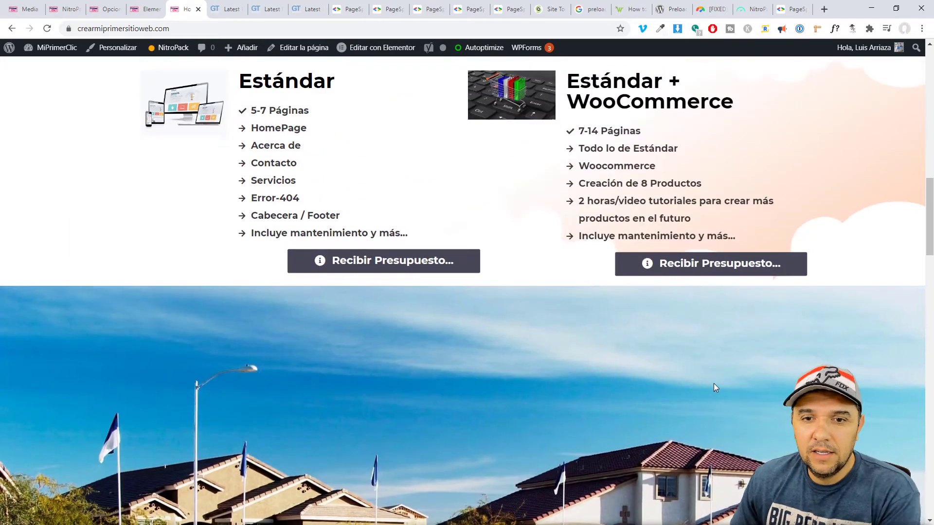
scroll(713, 383, up, 9)
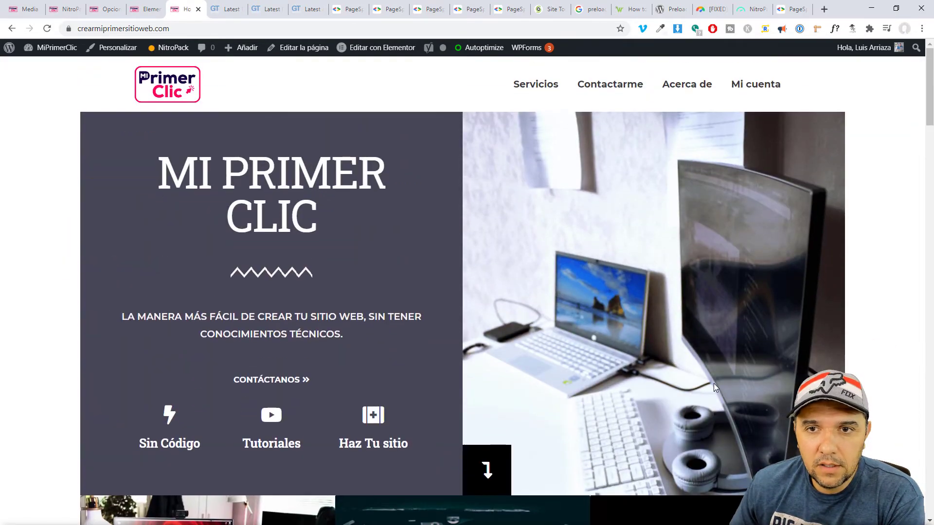
scroll(714, 383, down, 18)
scroll(714, 383, down, 15)
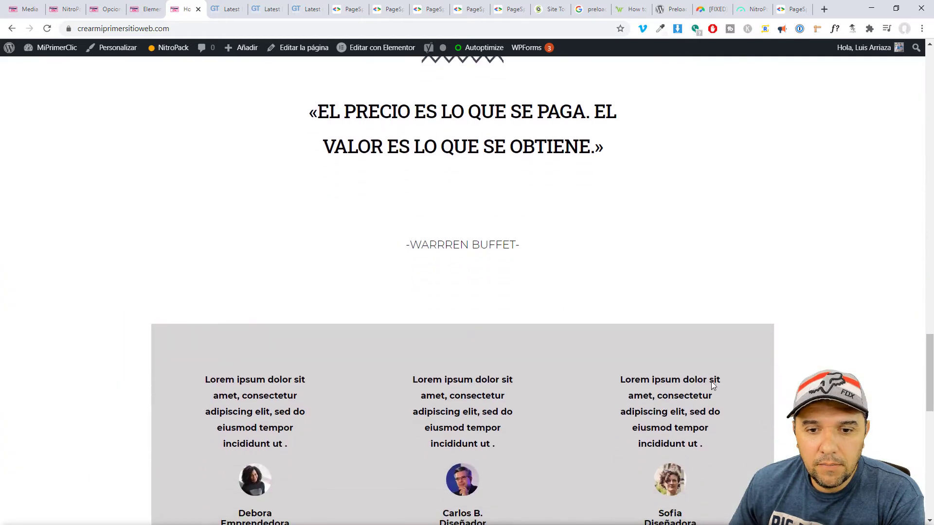
scroll(711, 386, down, 5)
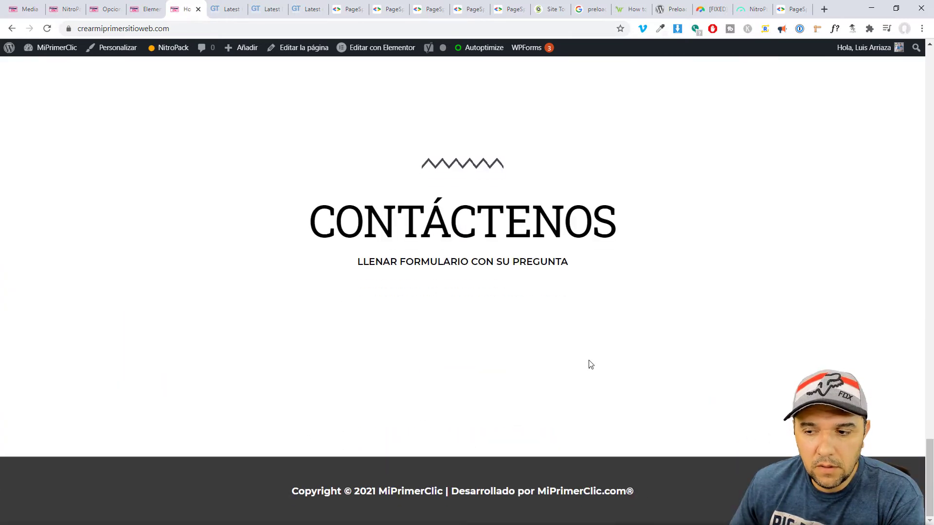
click(129, 28)
key(ctrl+c)
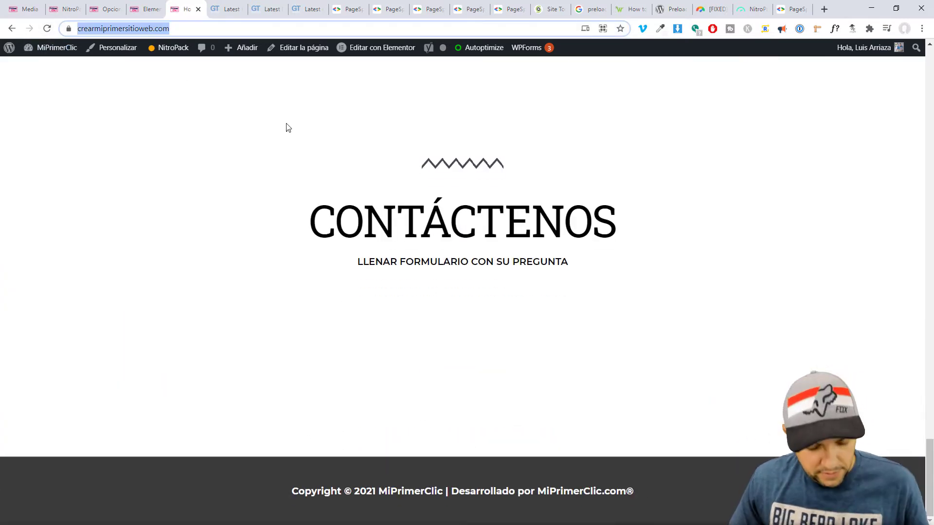
click(922, 28)
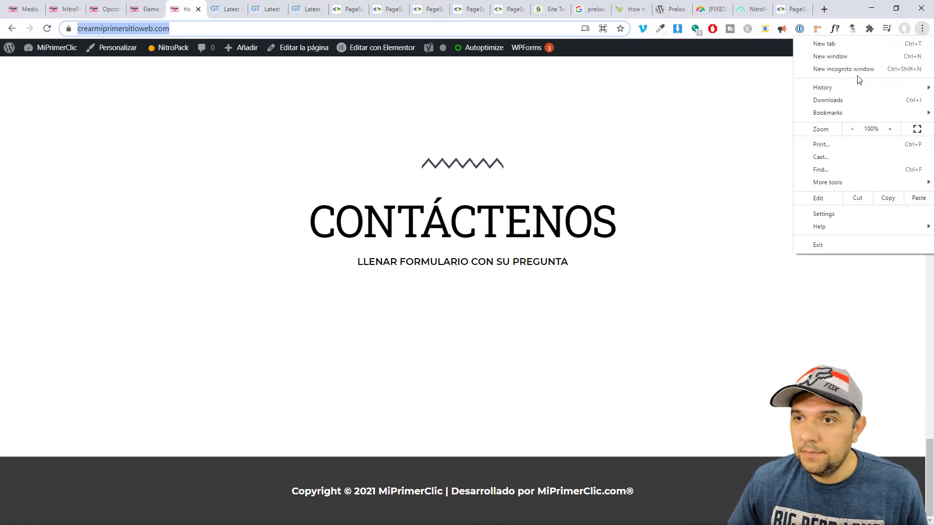
Load the site's homepage in a new incognito window and scroll through it.
click(849, 71)
key(ctrl+v)
key(Return)
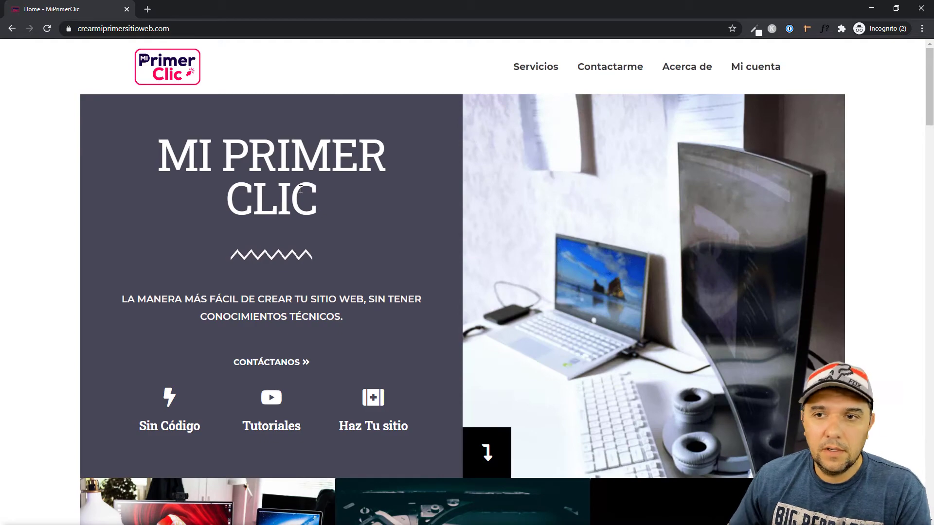
scroll(358, 381, down, 15)
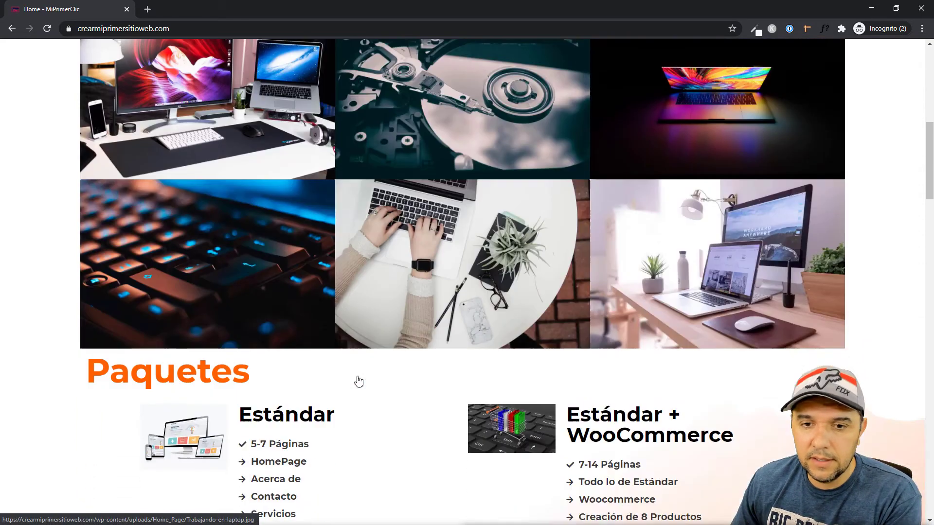
scroll(358, 381, down, 20)
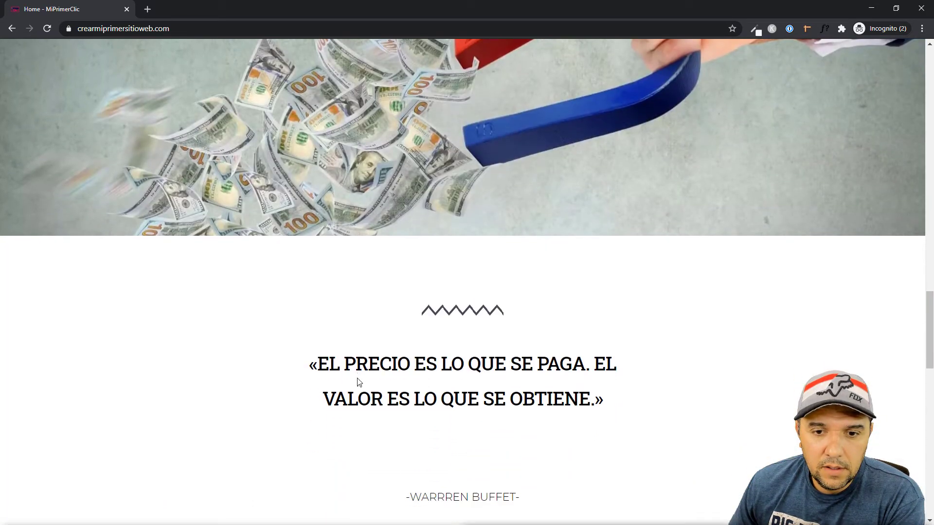
scroll(357, 379, down, 10)
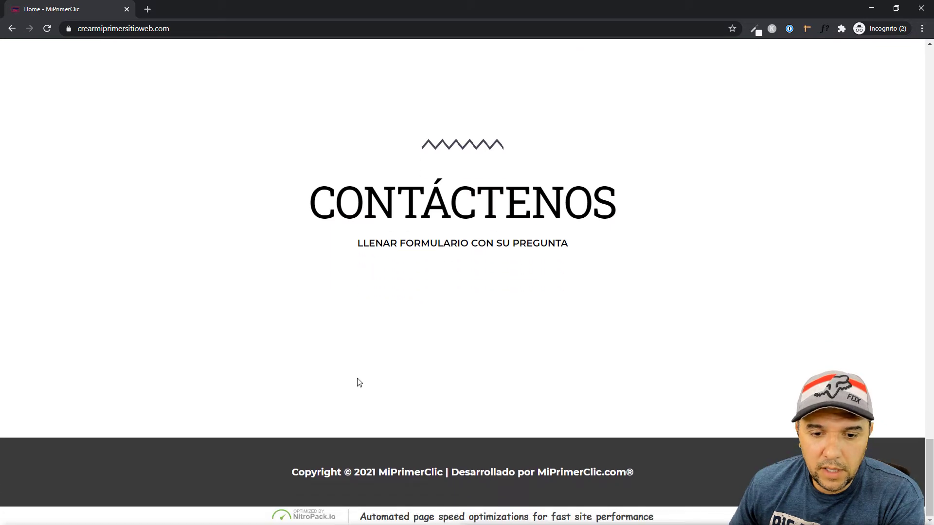
key(Home)
scroll(435, 415, down, 5)
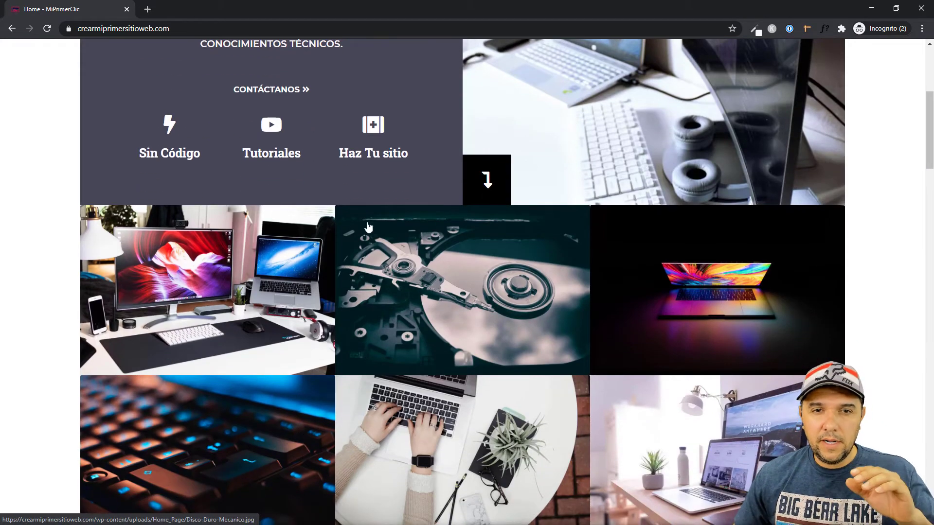
scroll(430, 320, up, 5)
scroll(412, 348, down, 6)
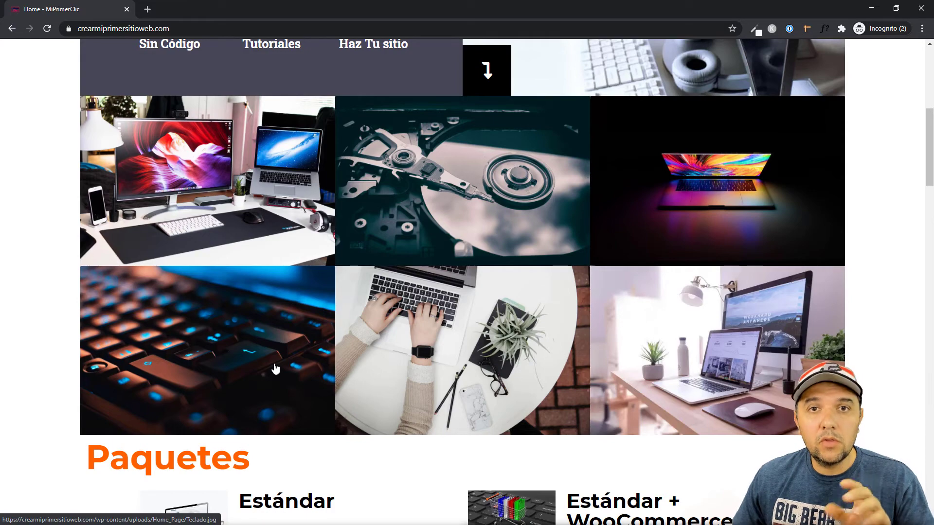
Open the gallery's Escritorio-02 photo full size in a new tab and check its .jpg extension.
click(252, 358)
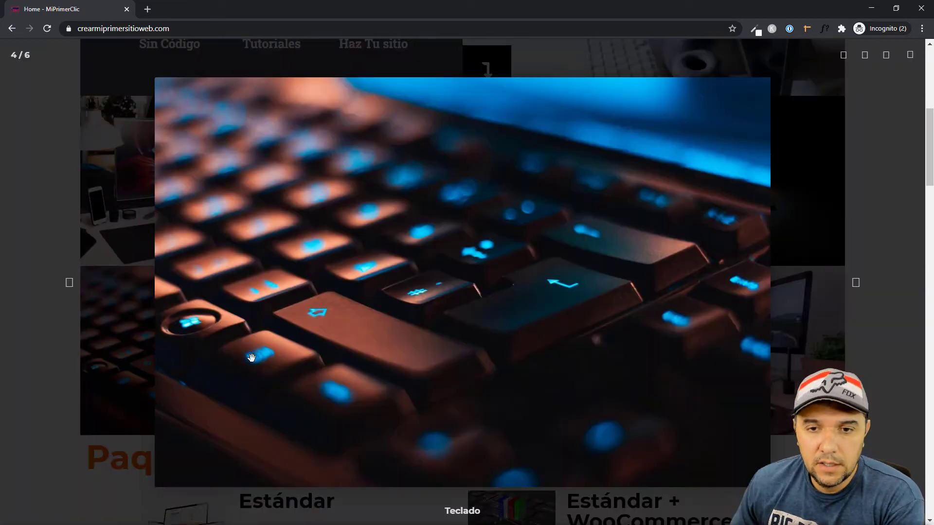
click(863, 289)
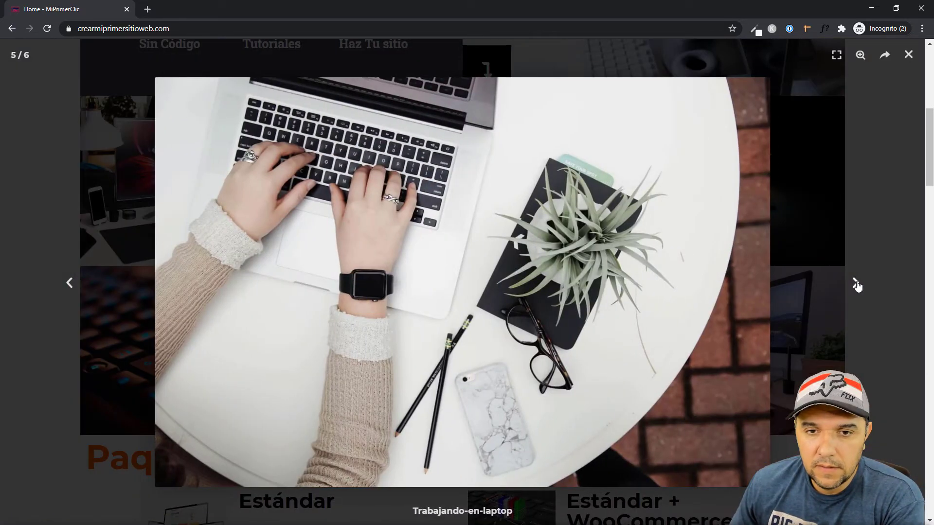
click(858, 287)
click(857, 286)
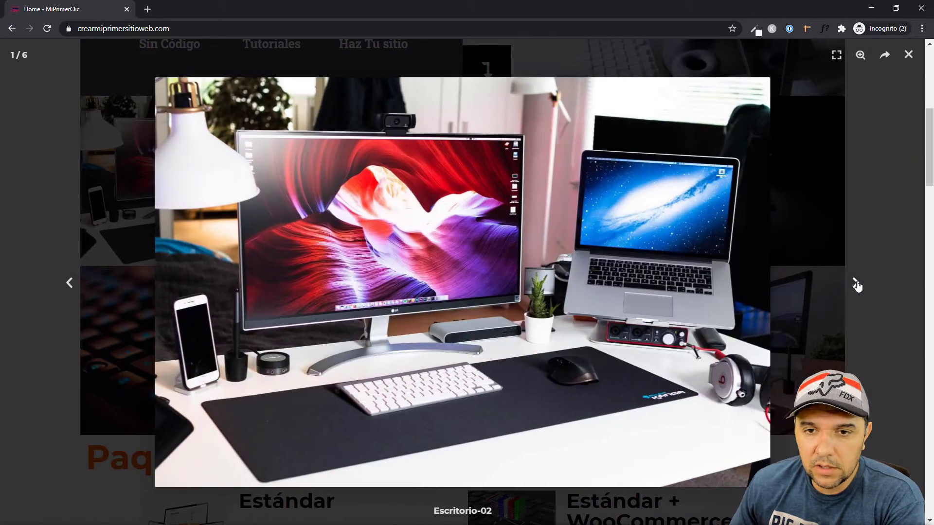
right_click(451, 287)
click(487, 296)
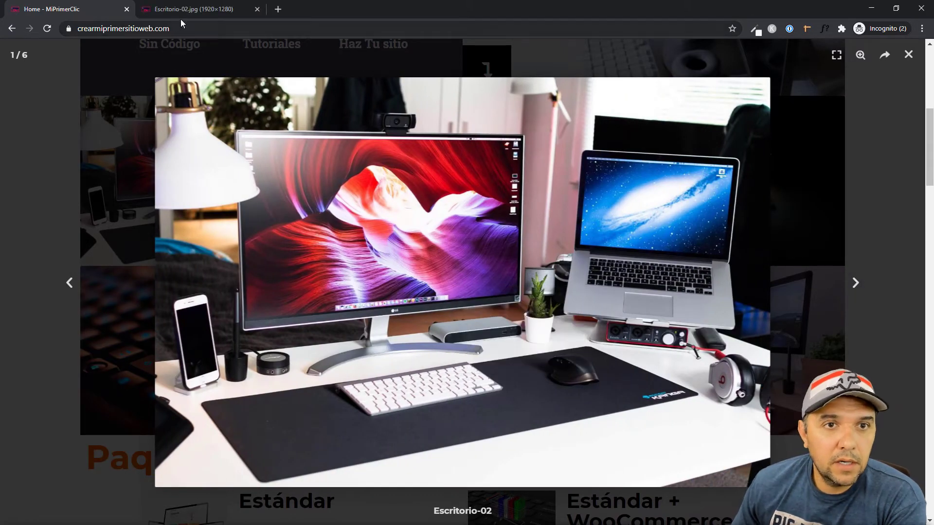
click(188, 13)
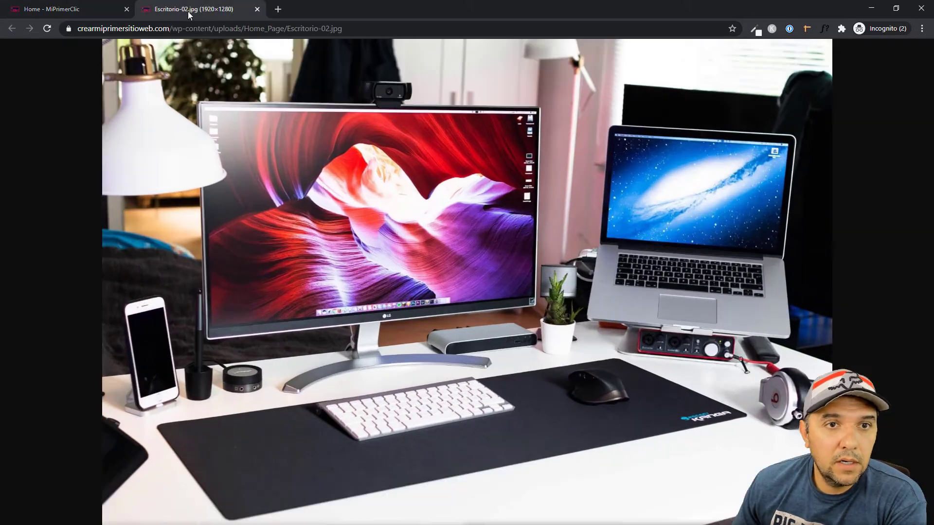
double_click(336, 29)
Close the Escritorio-02.jpg tab, step to the next photo, and close the lightbox.
click(257, 10)
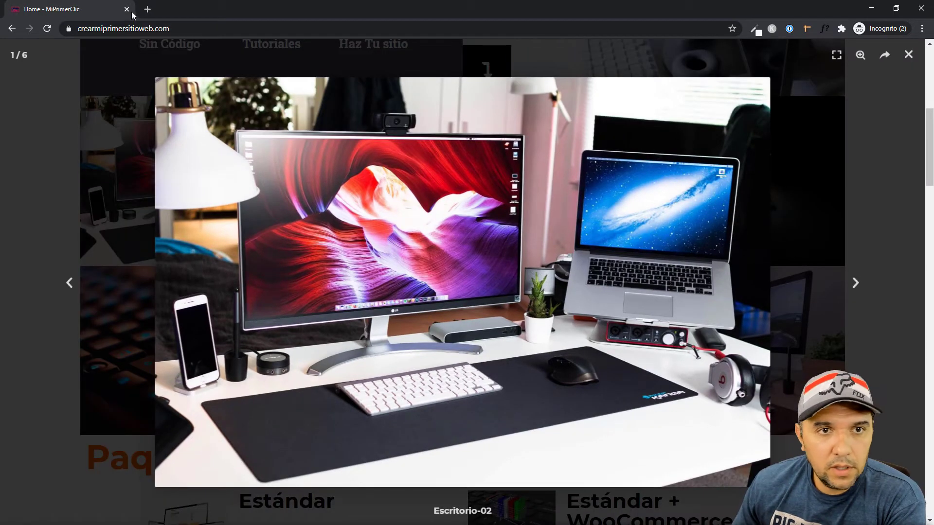
click(869, 185)
scroll(869, 185, down, 5)
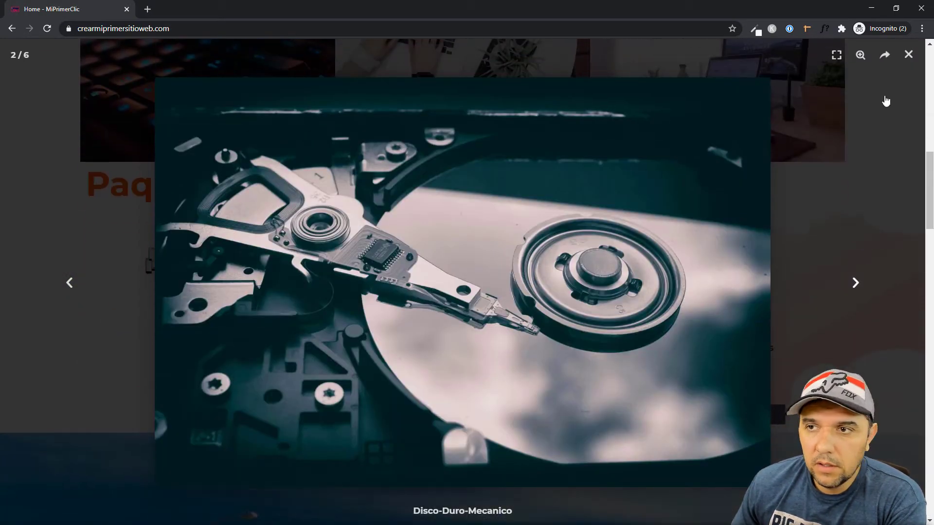
click(909, 54)
scroll(511, 275, down, 15)
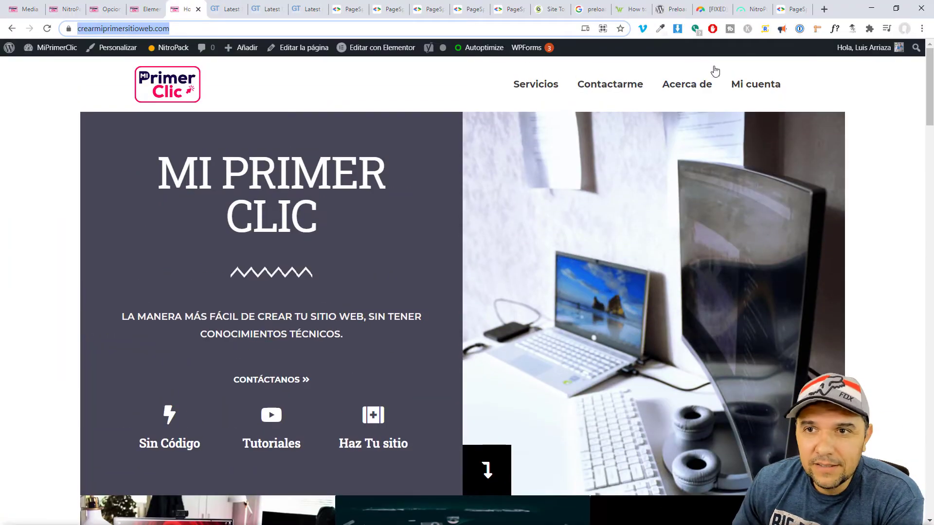
Show the latest PageSpeed report's desktop results and scroll through its metrics.
click(785, 10)
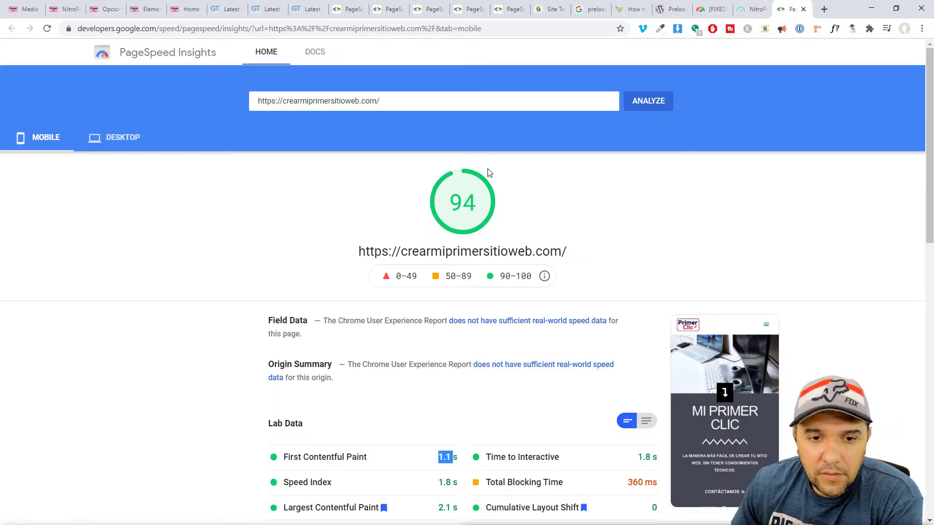
click(111, 149)
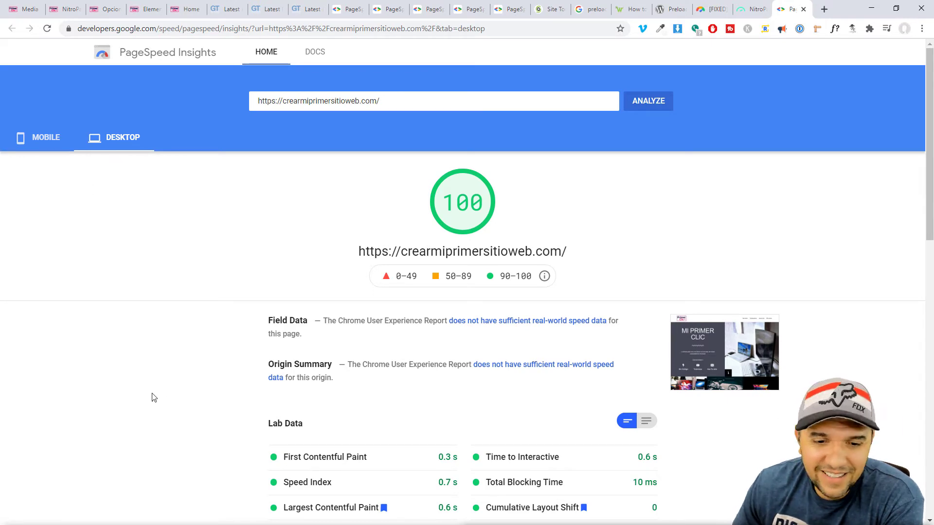
scroll(428, 394, down, 4)
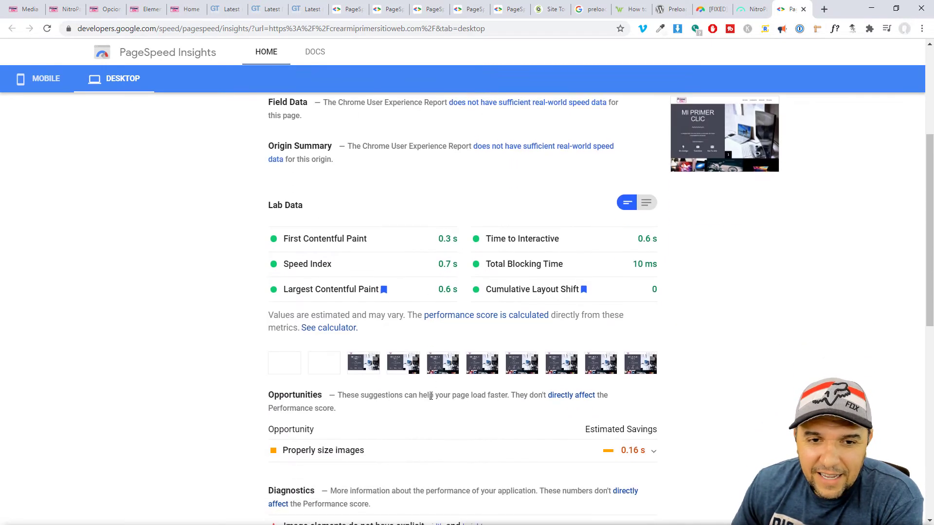
scroll(431, 396, up, 4)
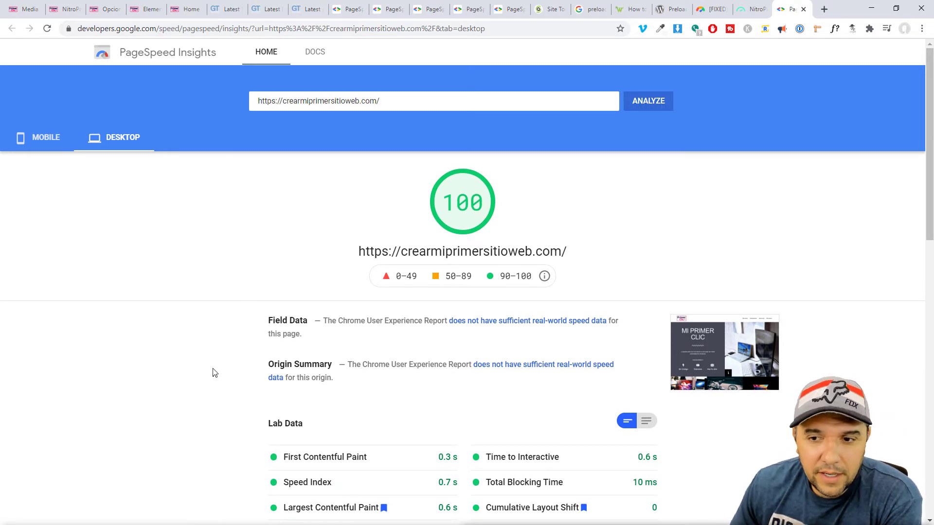
scroll(226, 372, down, 3)
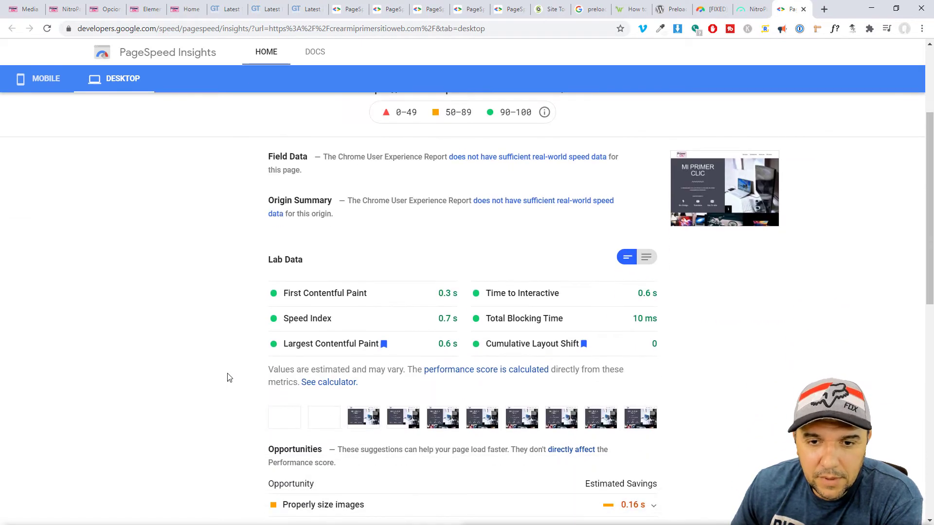
scroll(228, 378, down, 3)
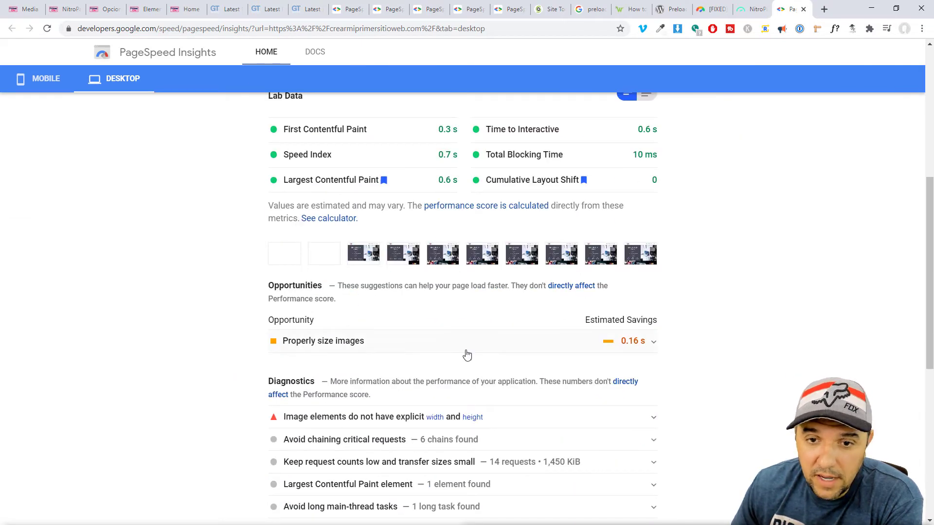
scroll(231, 363, up, 1)
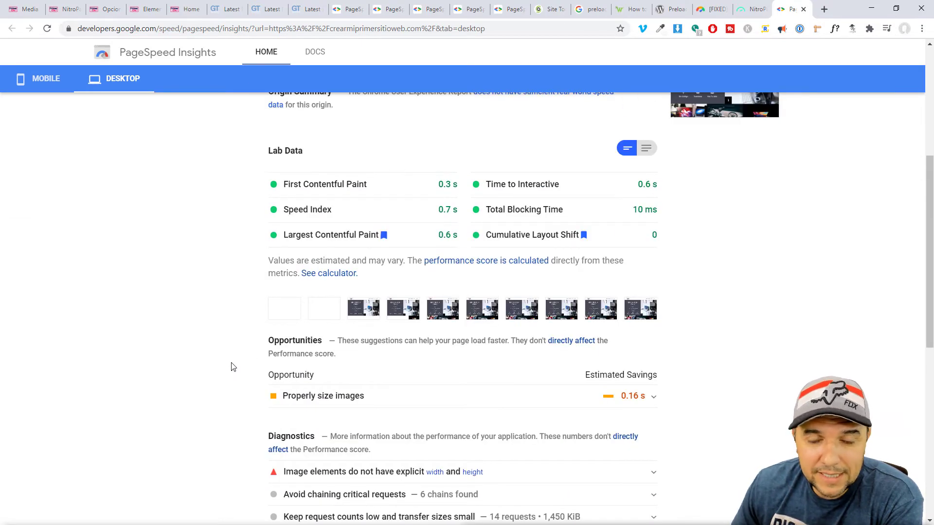
scroll(504, 289, up, 3)
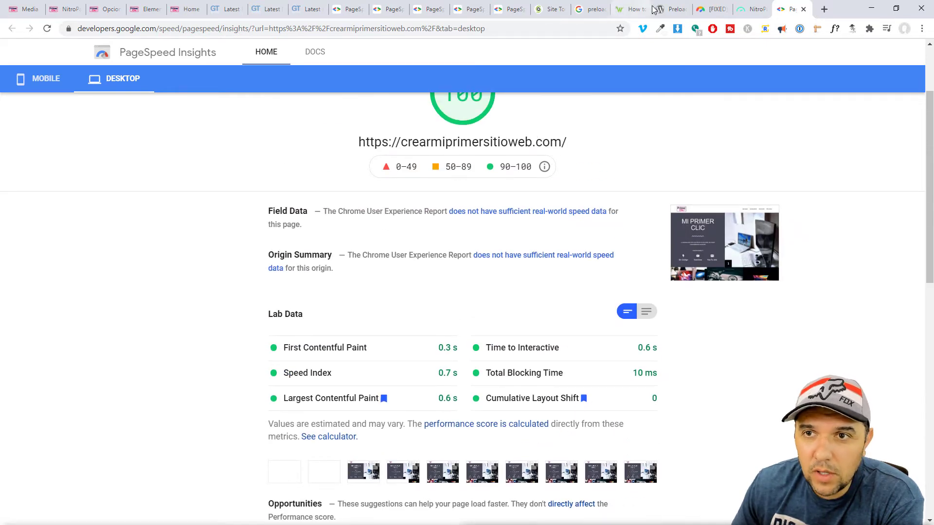
Compare against the earlier 62 mobile report, then return to the desktop report scoring 100.
click(508, 9)
scroll(422, 340, down, 10)
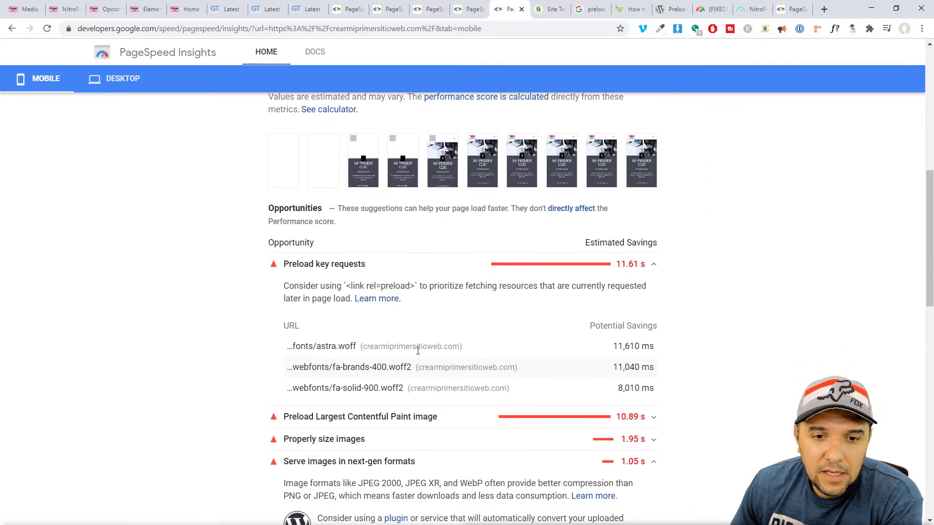
scroll(374, 361, up, 15)
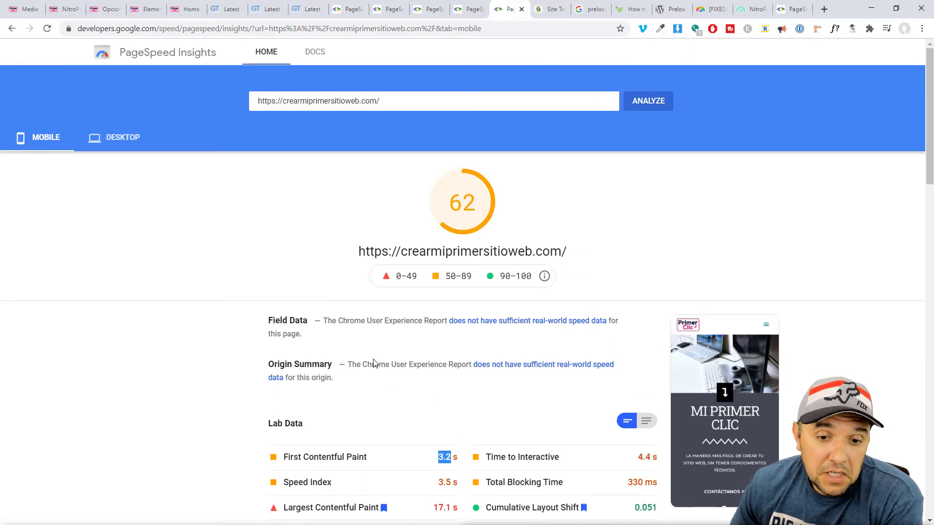
scroll(374, 362, down, 10)
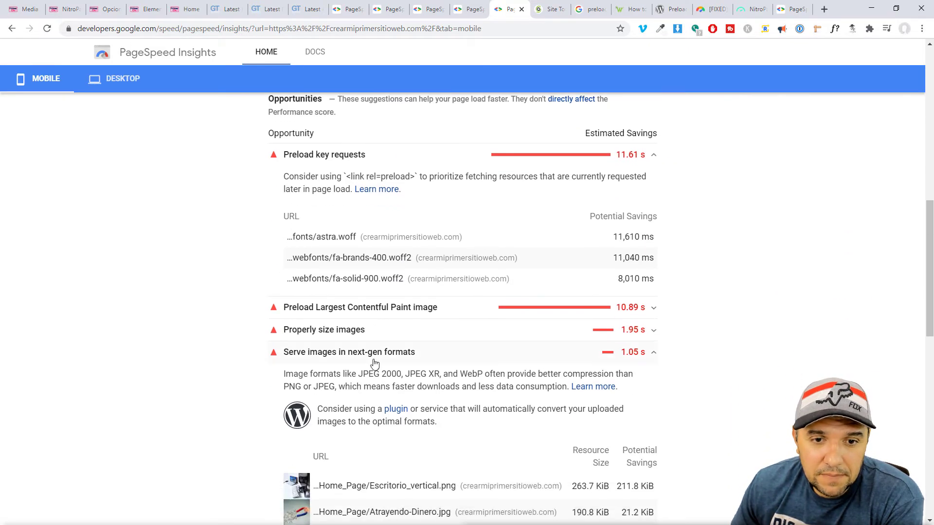
key(ctrl+9)
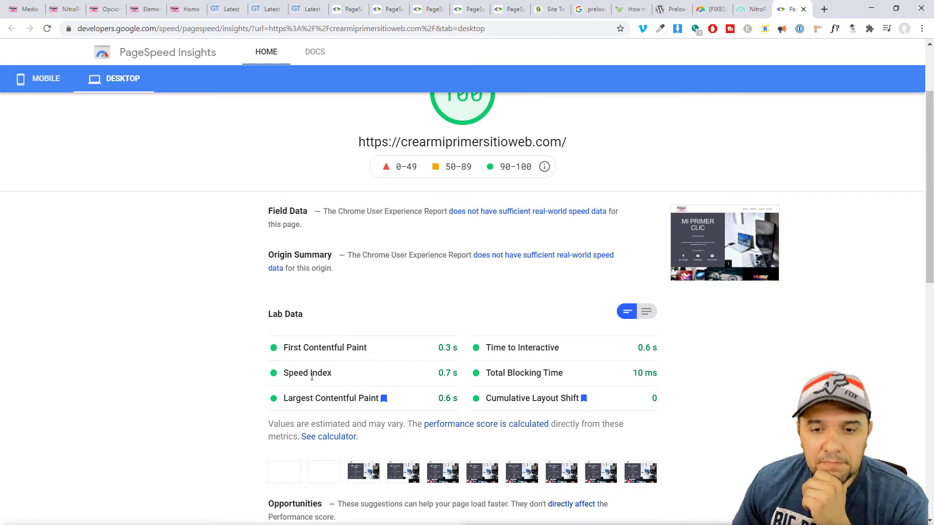
scroll(311, 376, up, 3)
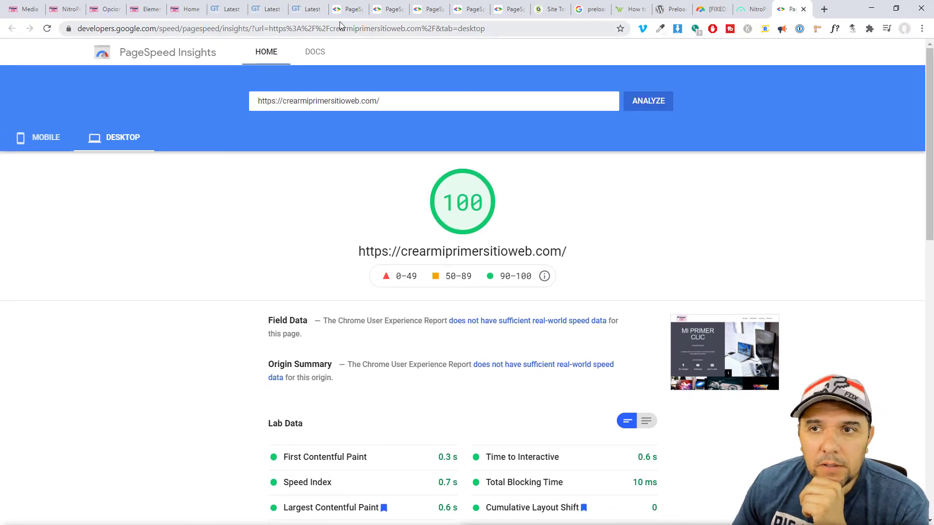
Paste the crearmiprimersitioweb.com URL into a new GTmetrix dashboard tab and analyze it.
click(307, 9)
right_click(103, 71)
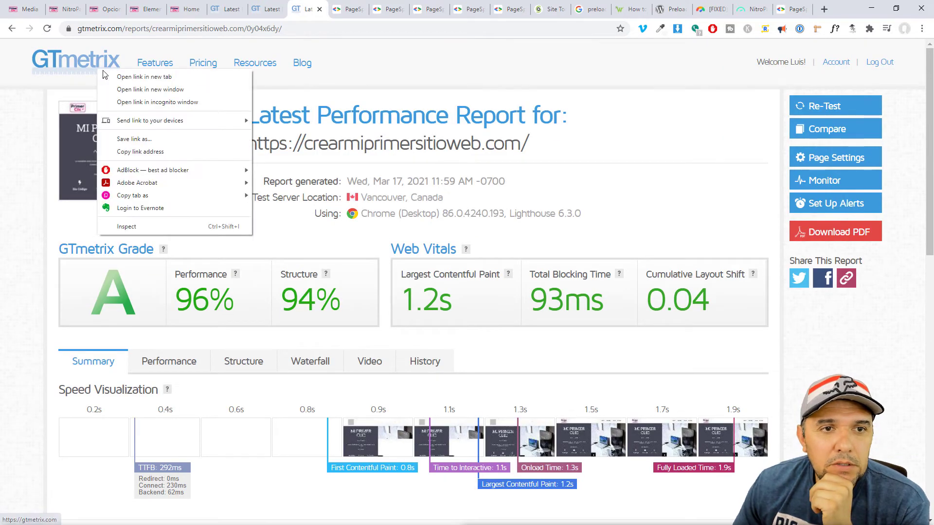
click(111, 77)
click(328, 10)
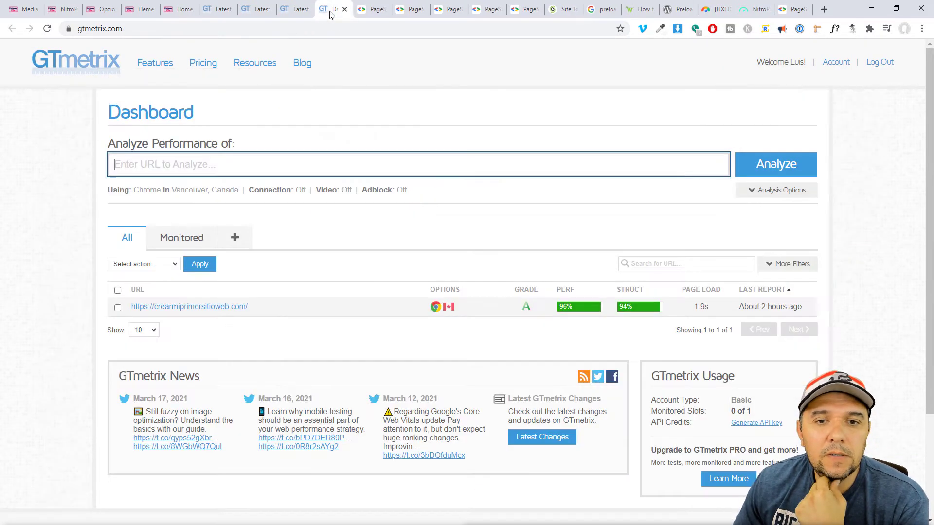
click(326, 167)
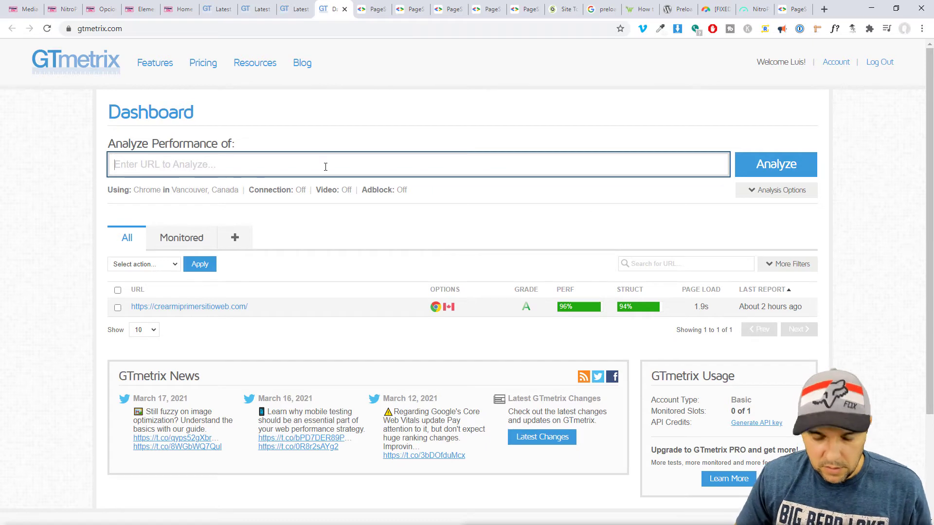
text(https://crearmiprimersitioweb.com/)
click(769, 165)
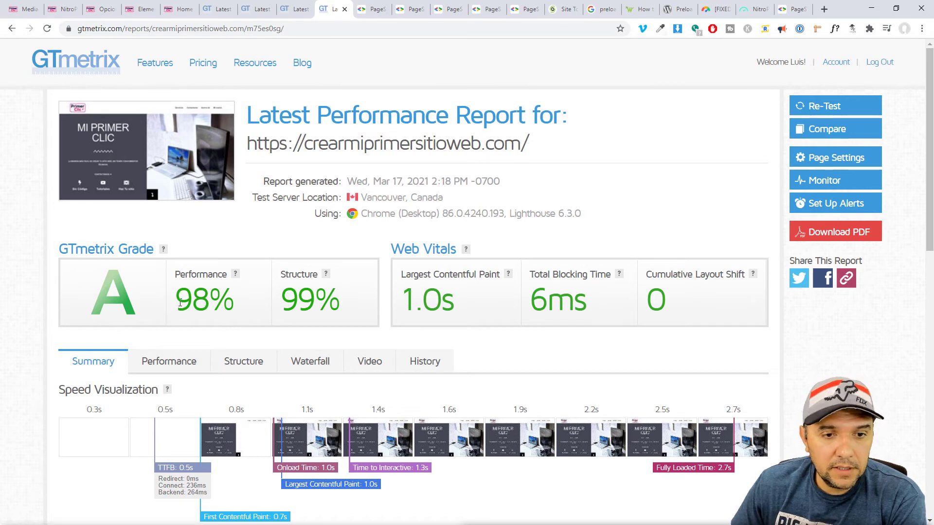
Highlight the 98% performance score and expand the Properly size images issue.
drag(177, 301, 209, 306)
drag(276, 310, 317, 309)
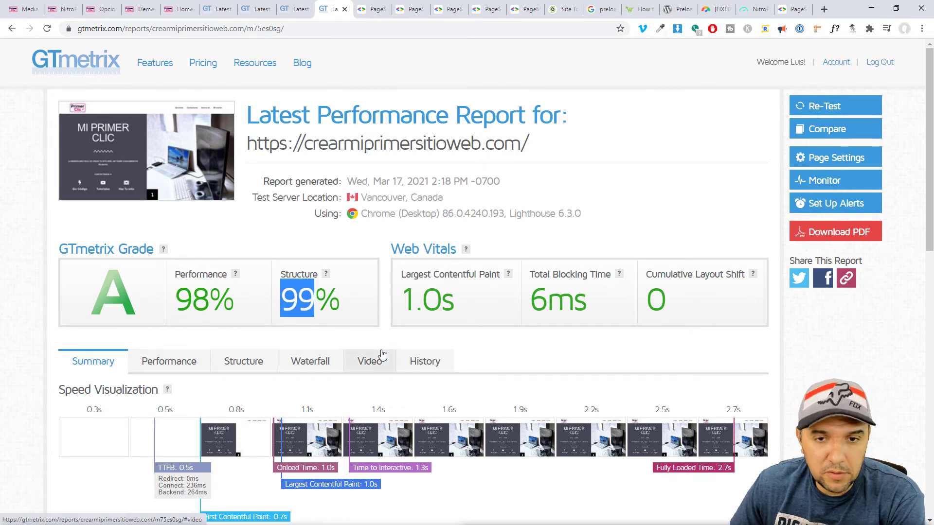
scroll(204, 350, down, 5)
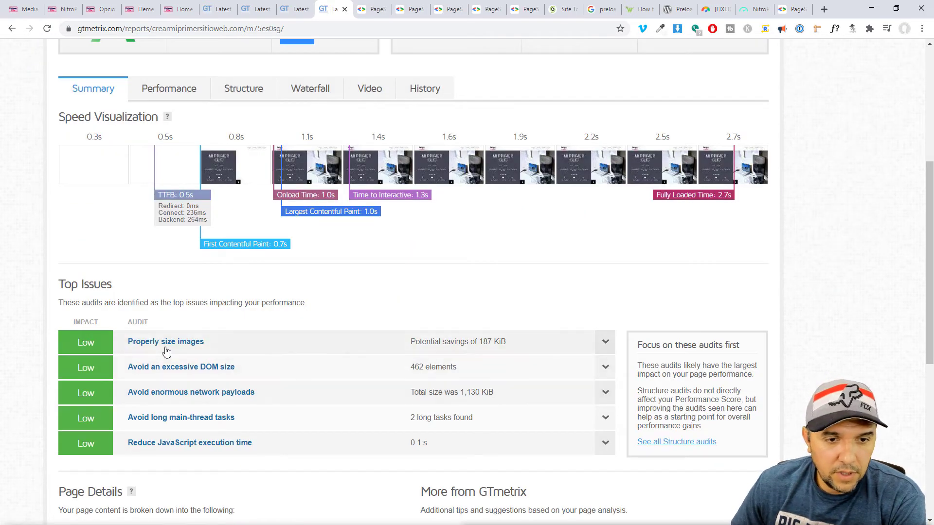
click(165, 349)
scroll(148, 198, down, 3)
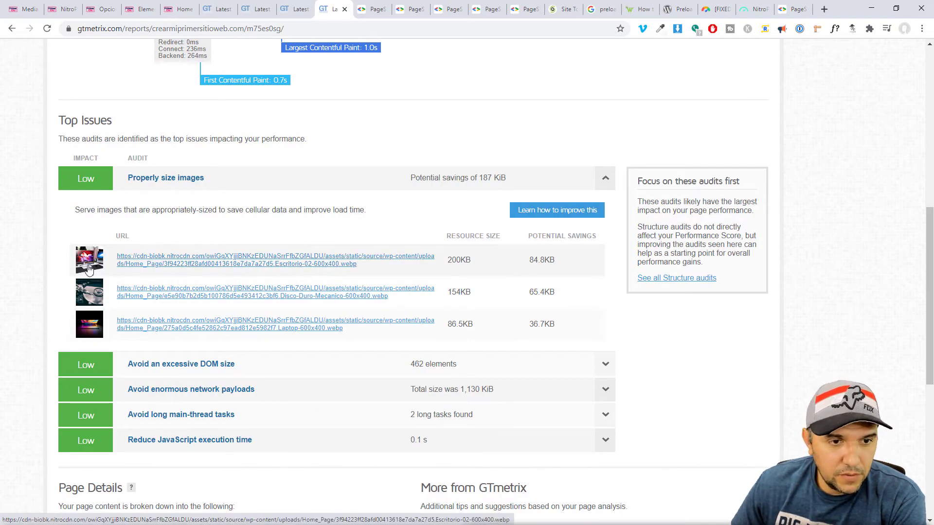
Enlarge the desk setup photo in the homepage gallery.
click(178, 9)
scroll(383, 300, down, 7)
click(182, 235)
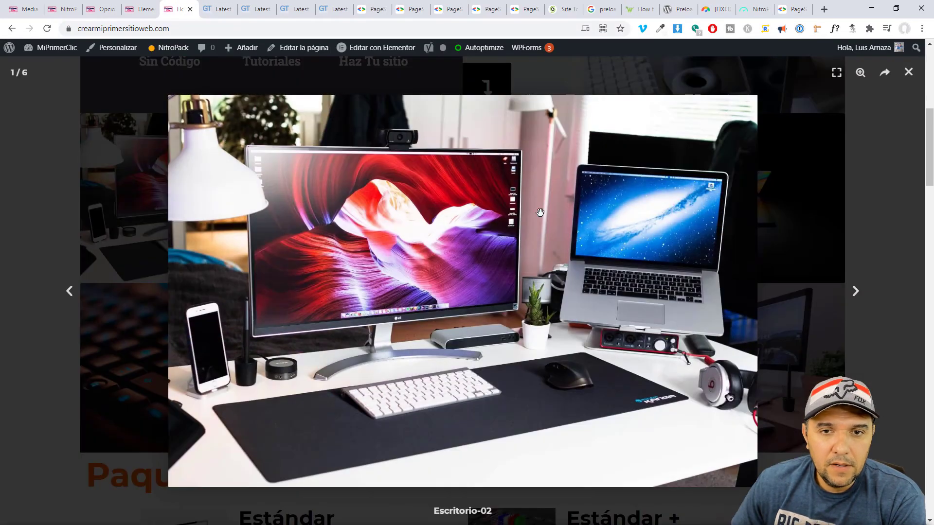
Close the desk photo lightbox, then enlarge and close the laptop-typing photo.
click(908, 73)
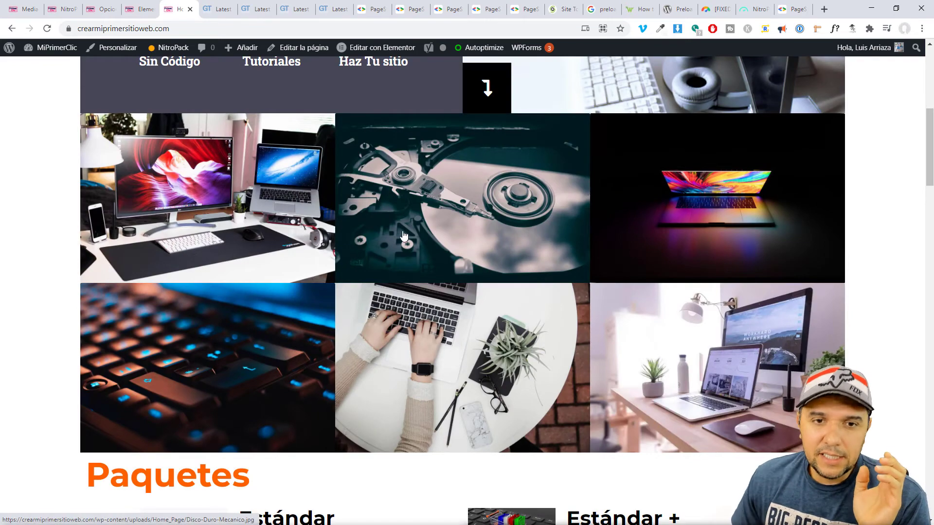
click(424, 349)
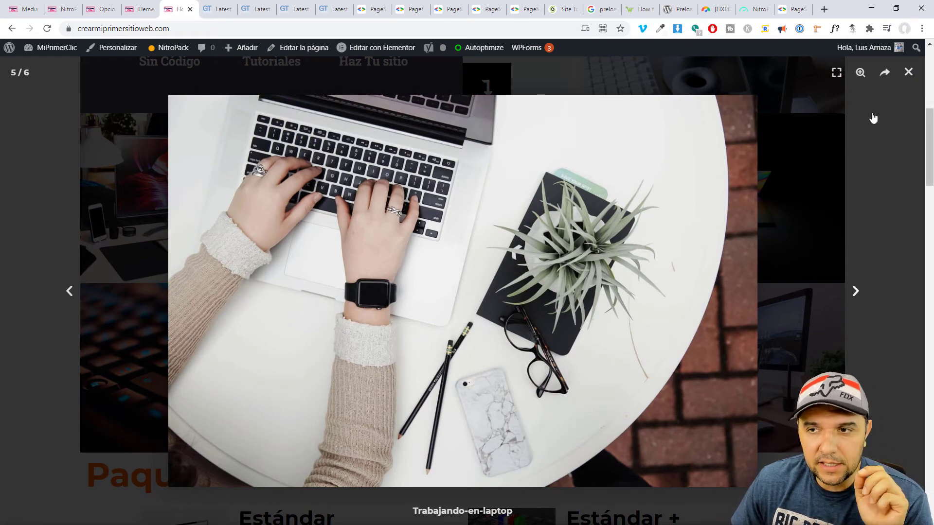
click(908, 72)
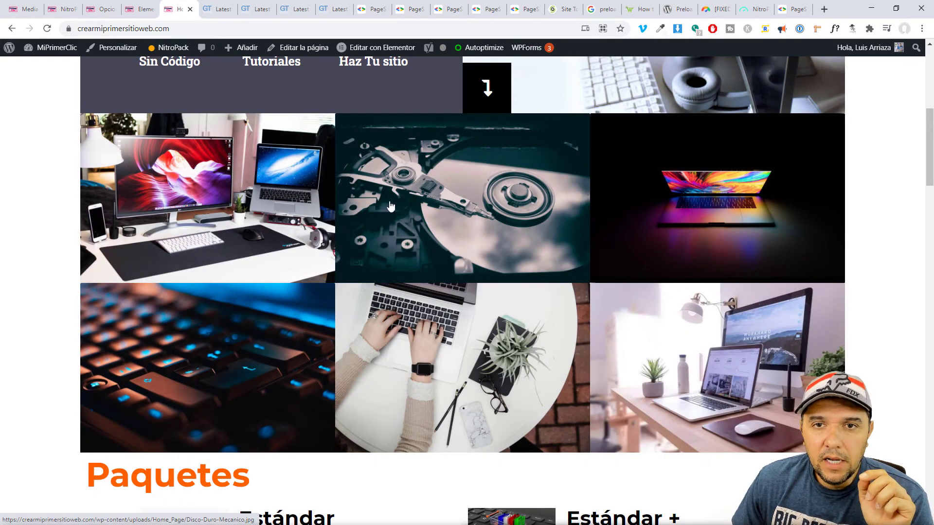
Measure the desk photo with Page Ruler at 470×314 px, then return to GTmetrix.
click(817, 29)
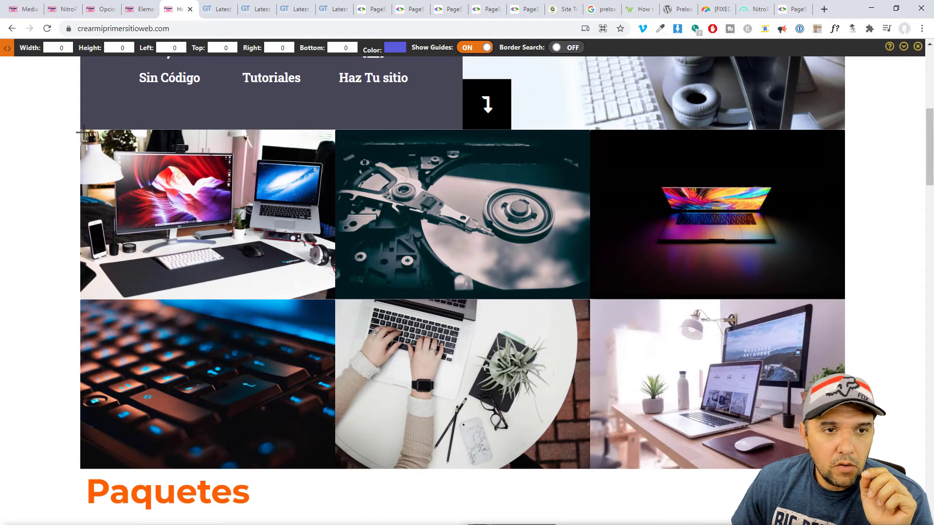
drag(80, 130, 336, 300)
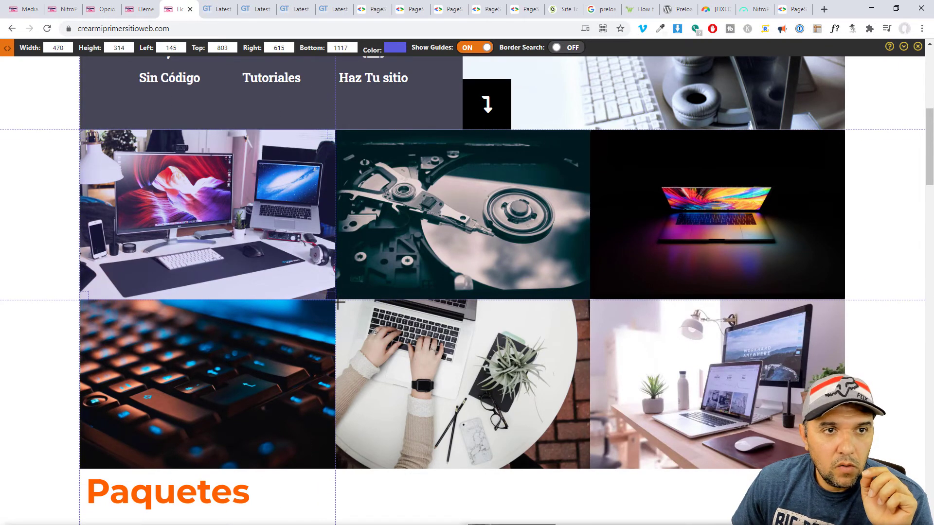
double_click(58, 48)
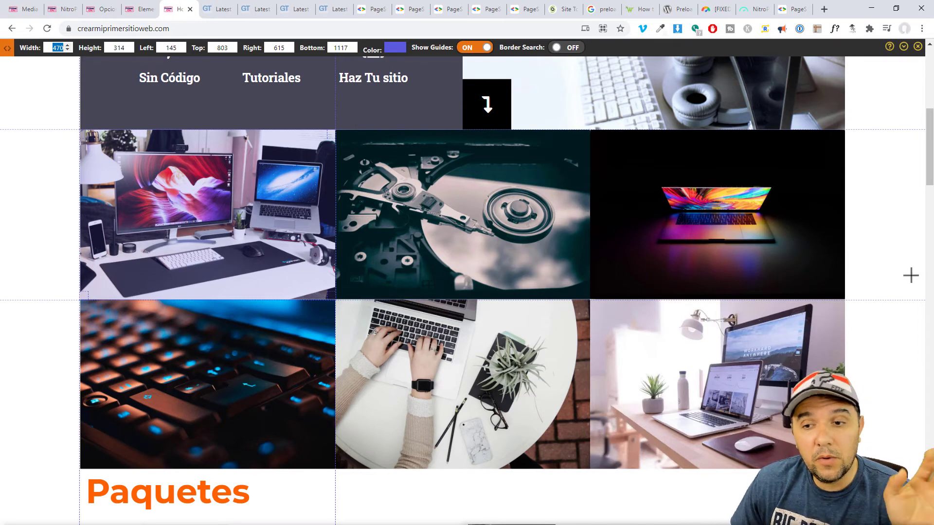
key(Escape)
click(331, 9)
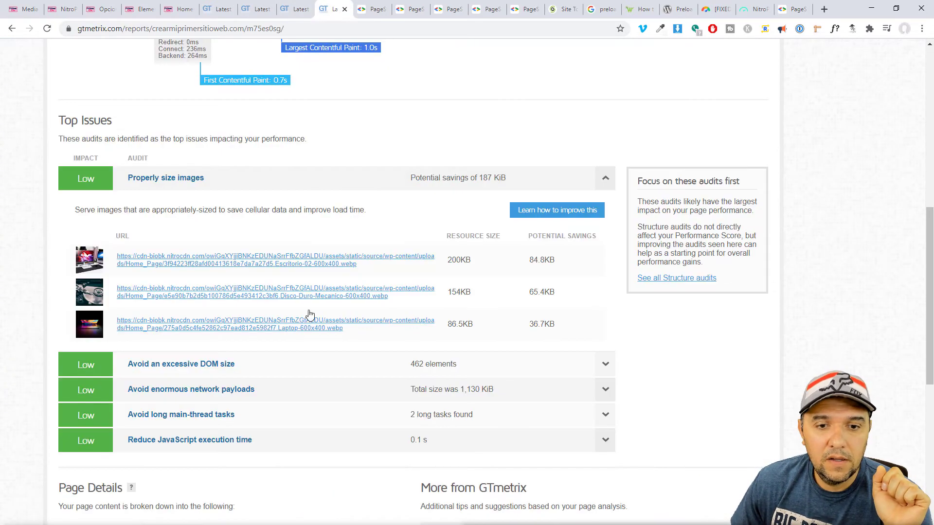
Collapse image sizing, inspect the DOM size and network payload audits, then return to NitroPack's pages list.
click(198, 180)
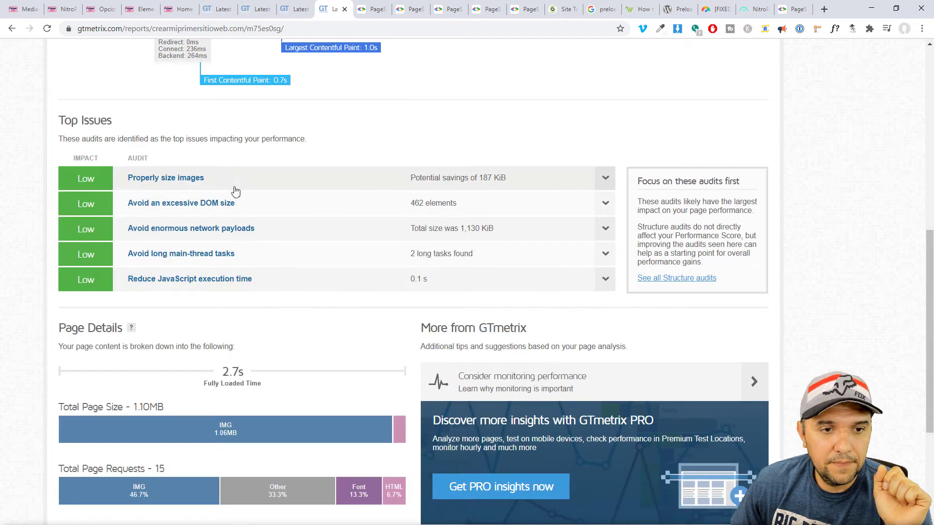
click(236, 204)
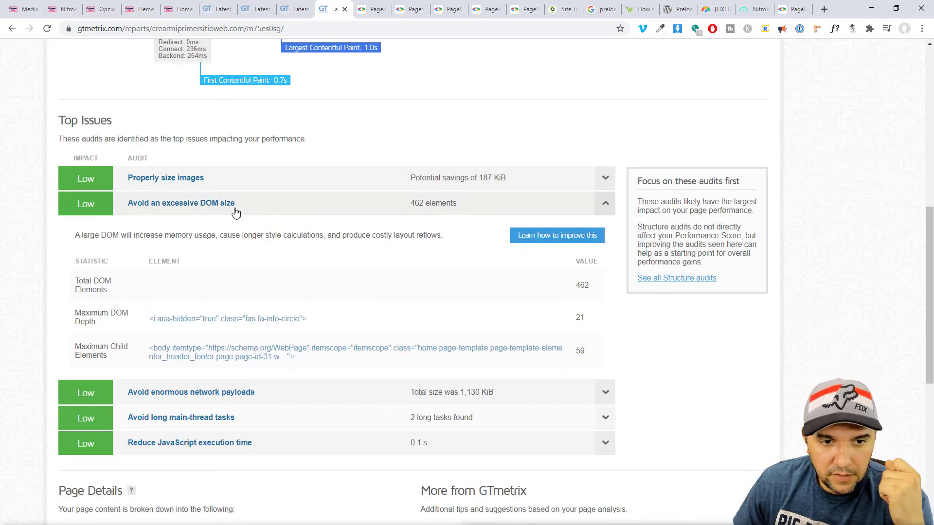
click(236, 210)
click(265, 237)
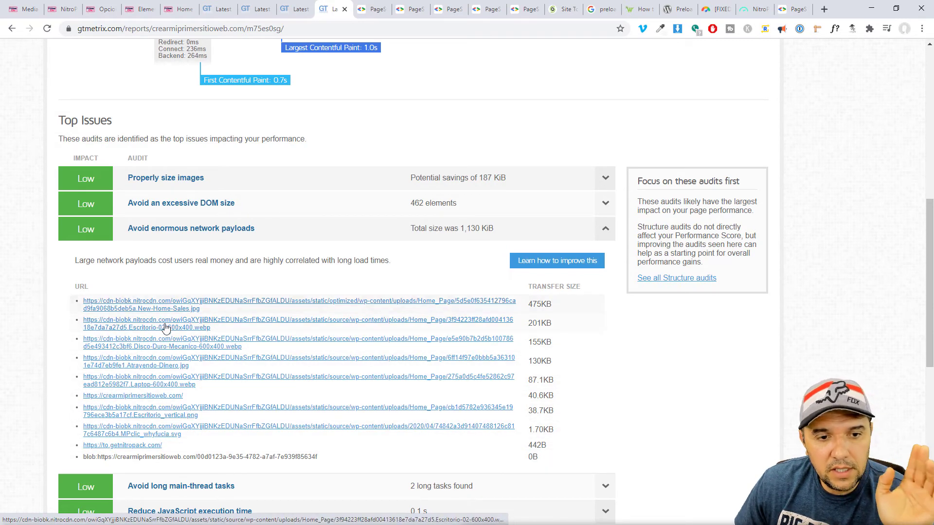
click(754, 9)
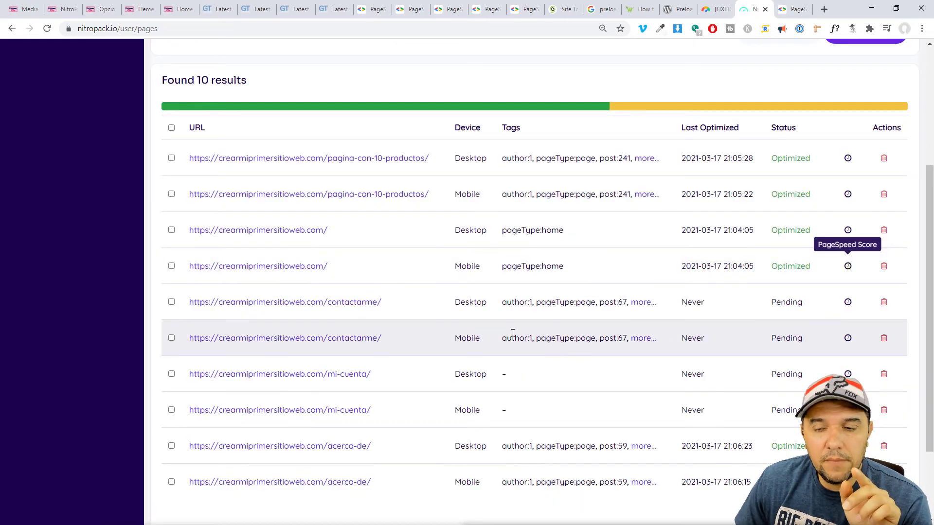
Open the NitroPack site dashboard and check Page Views Used: 2 out of 5,000.
scroll(512, 336, up, 4)
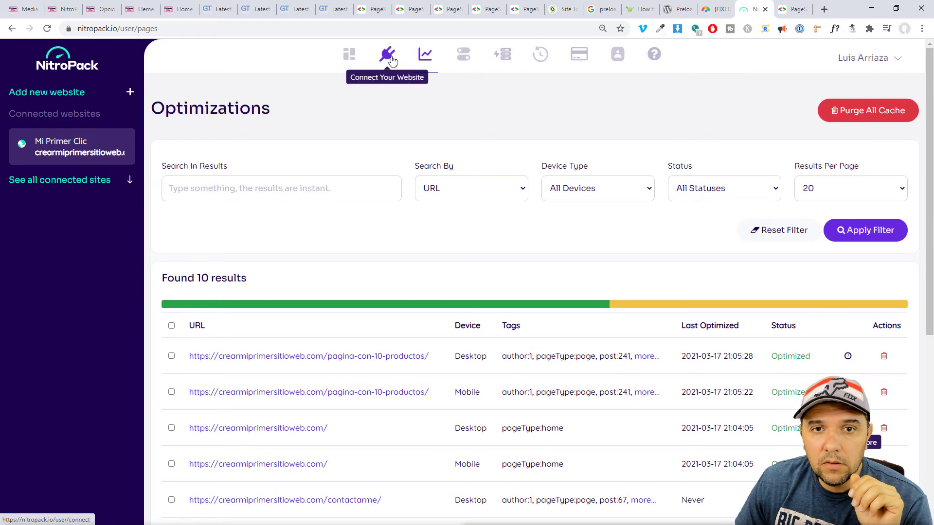
click(350, 56)
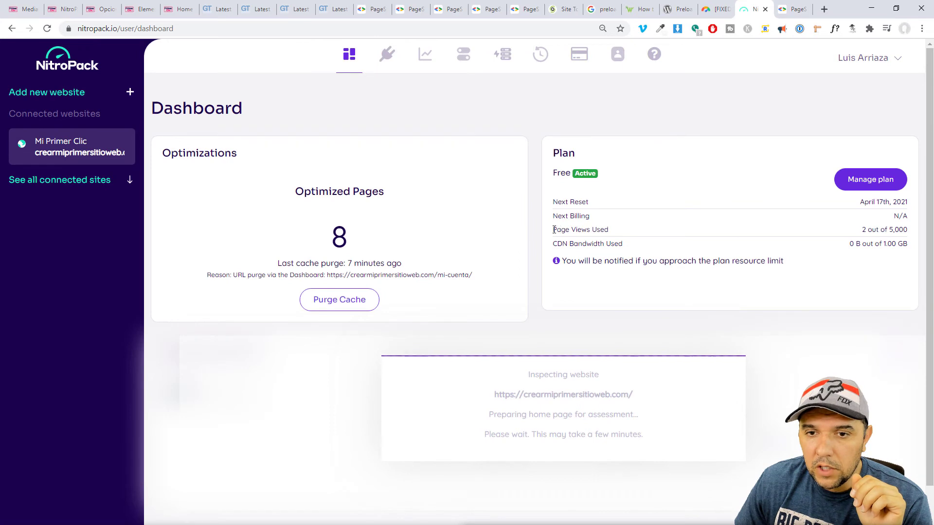
drag(553, 229, 610, 229)
click(864, 229)
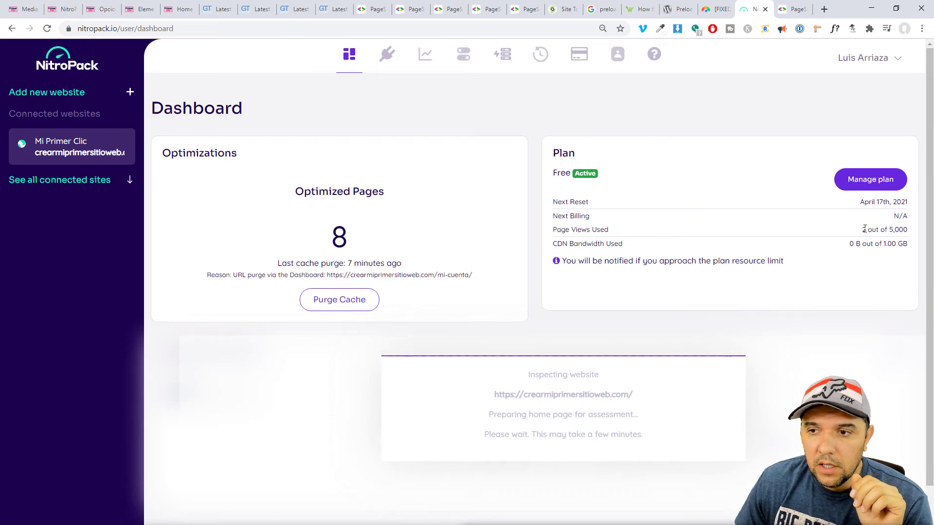
drag(864, 229, 884, 231)
click(868, 231)
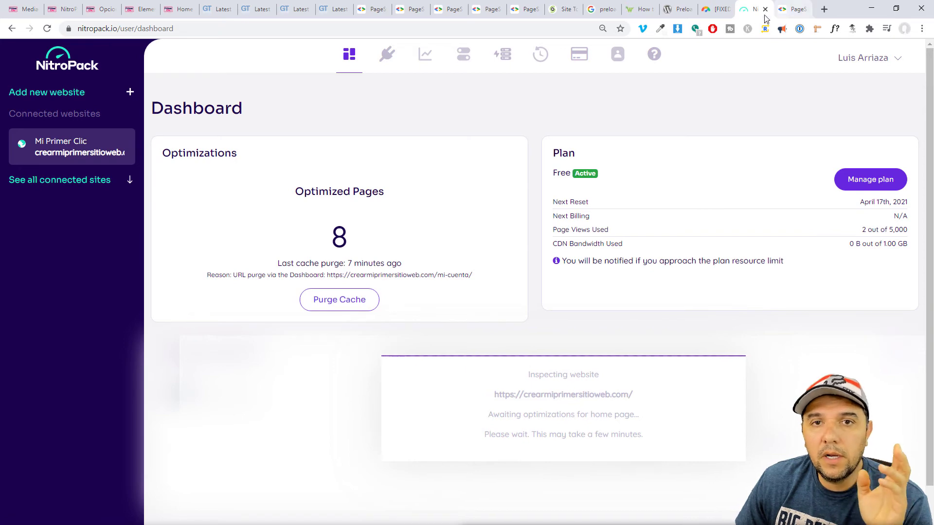
Glance at the live site's home page, then open the Add new website form.
click(174, 10)
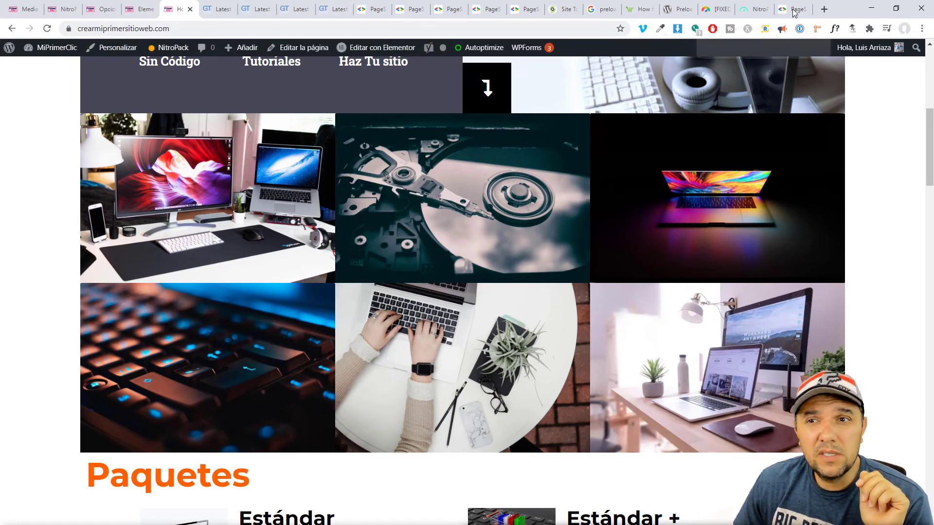
click(752, 9)
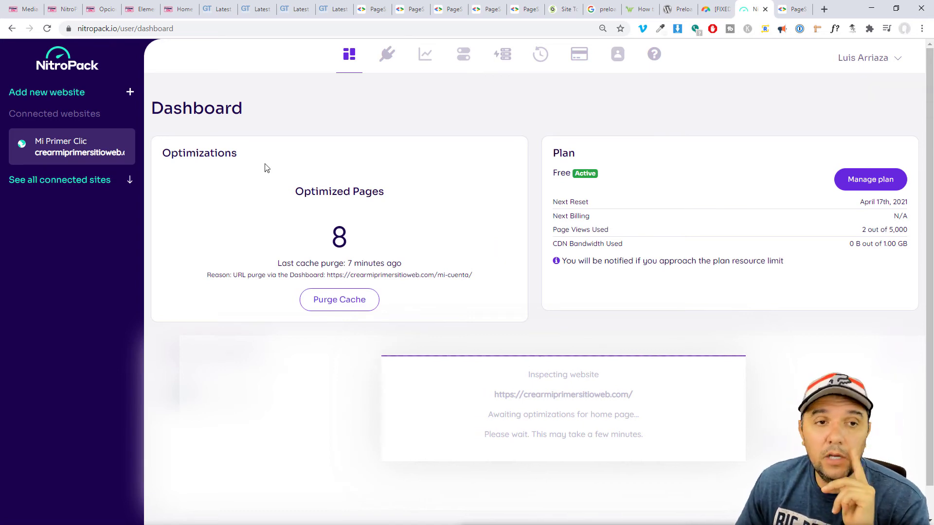
click(130, 92)
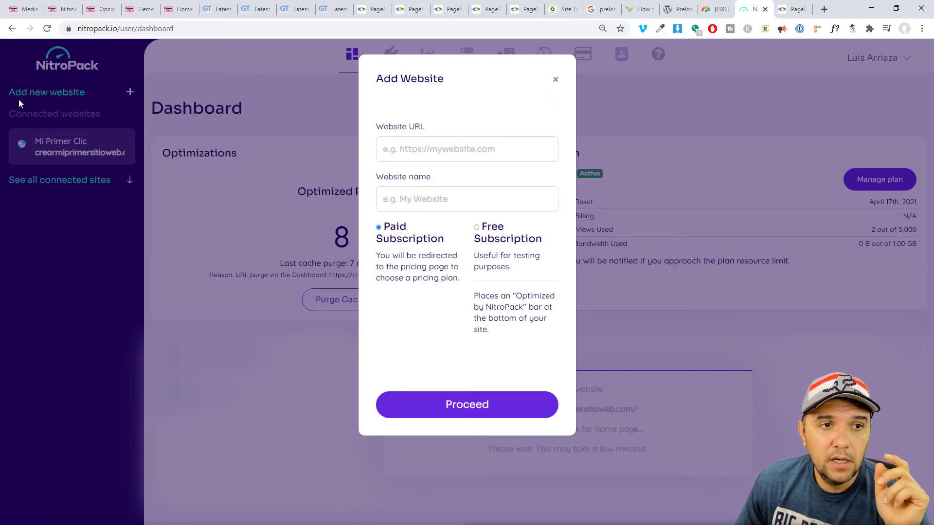
Enter miprimerclic.com as the website URL and choose Free Subscription.
click(406, 151)
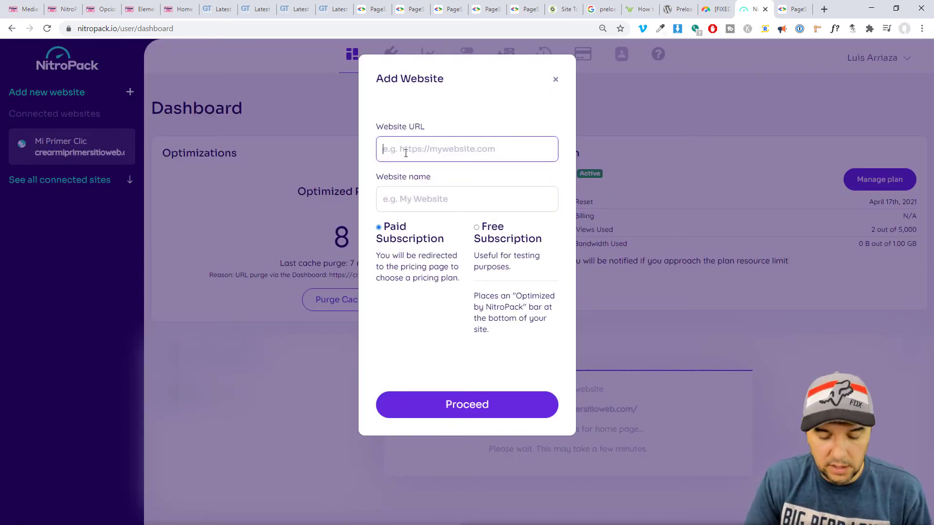
text(w)
key(BackSpace)
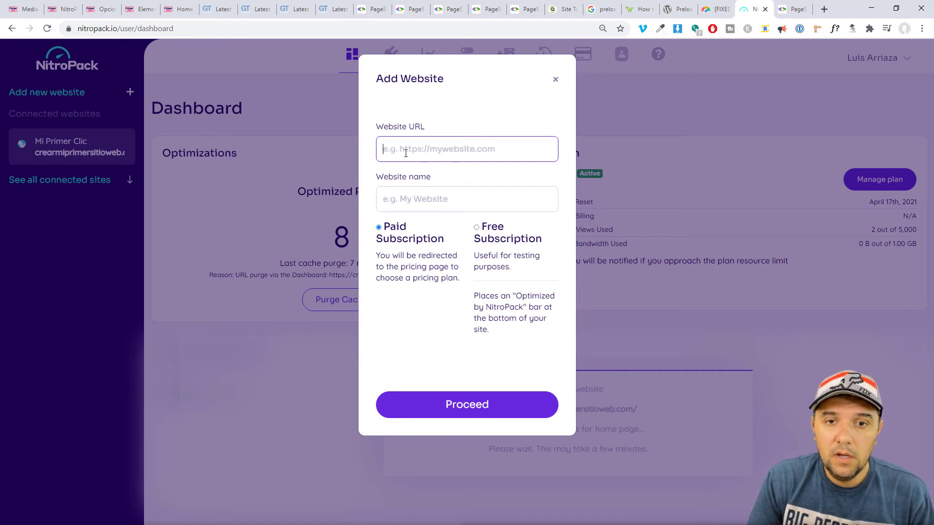
text(miprimer)
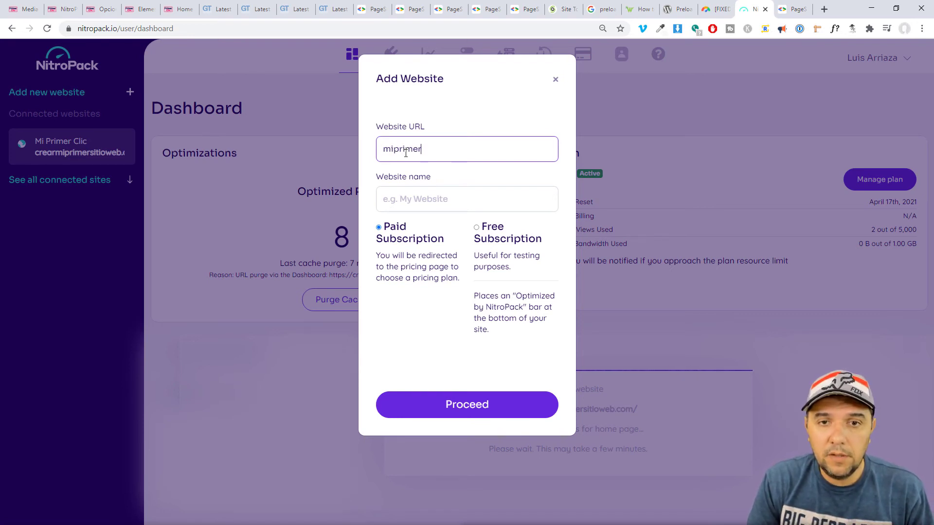
text(clic.com)
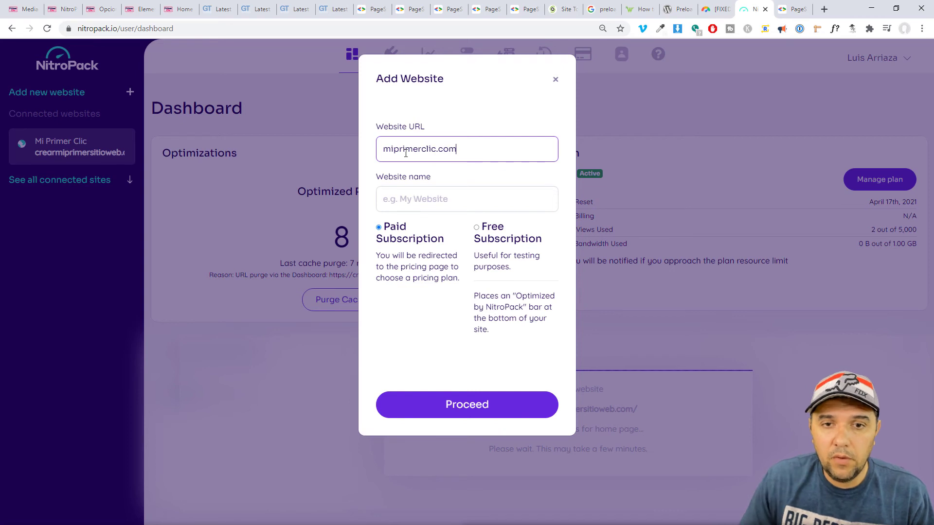
click(477, 228)
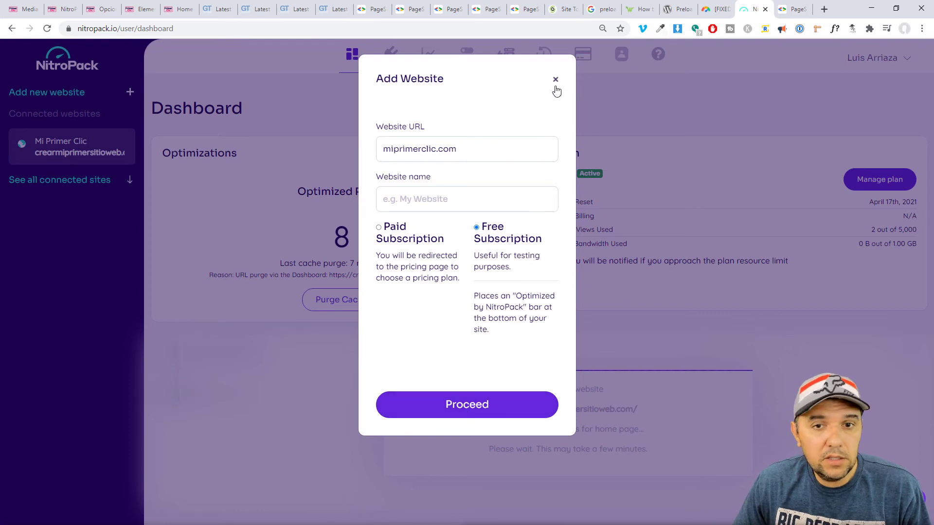
Clear the URL, close the Add Website dialog unsaved, and go to PageSpeed Insights desktop results.
click(439, 158)
drag(460, 158, 356, 158)
key(BackSpace)
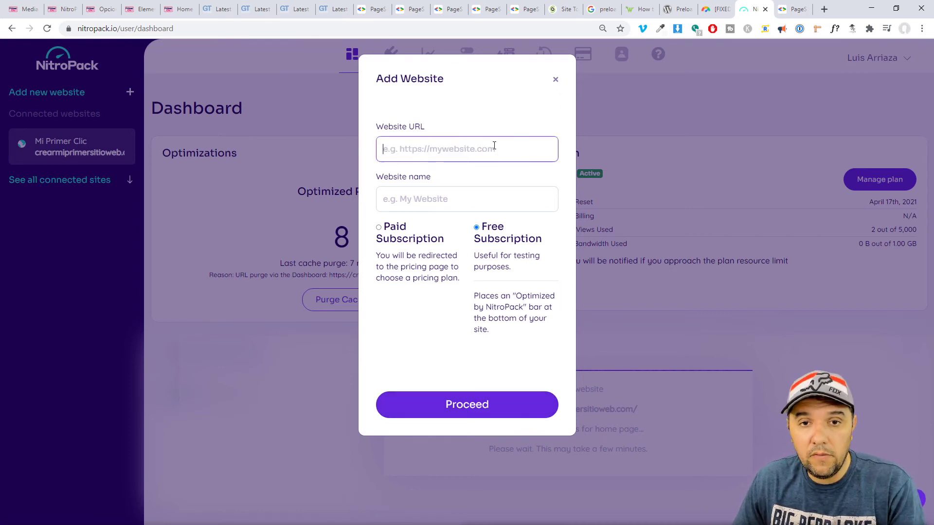
click(556, 79)
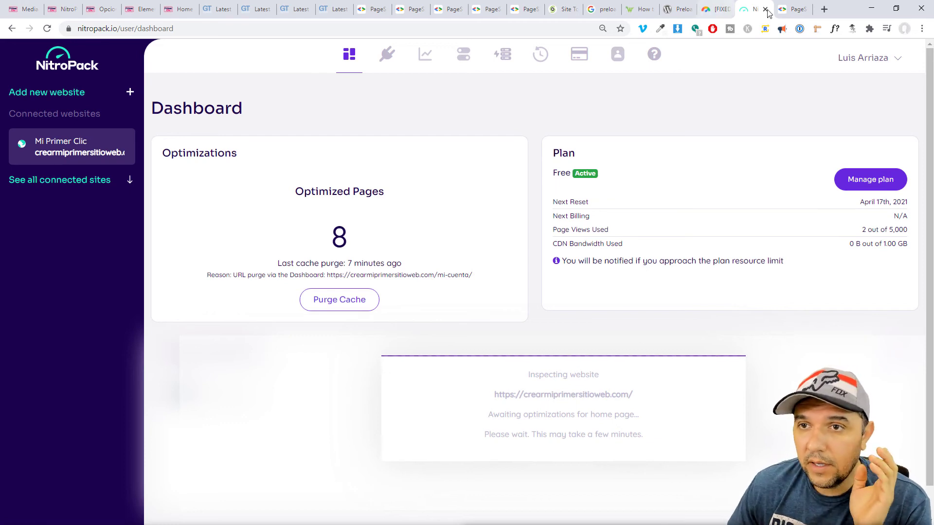
click(793, 9)
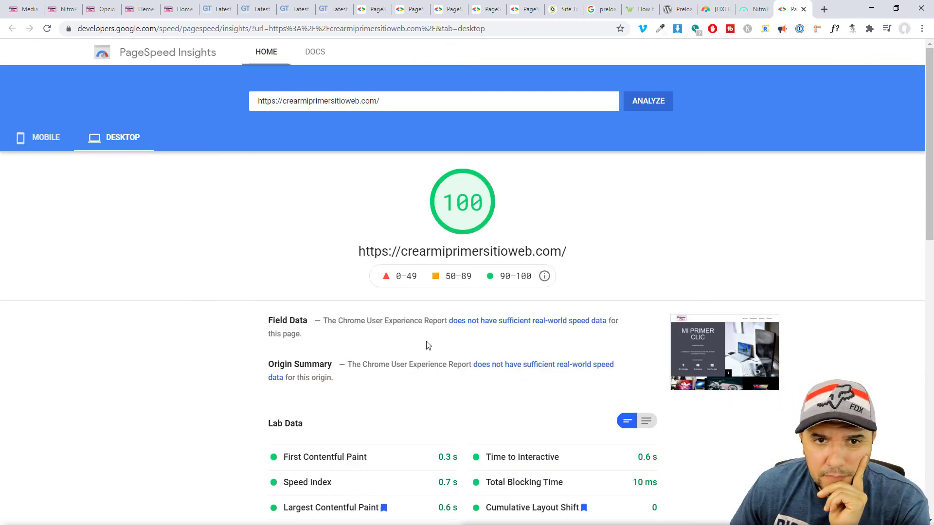
Rerun the PageSpeed analysis, then re-test crearmiprimersitioweb.com in GTmetrix.
click(648, 101)
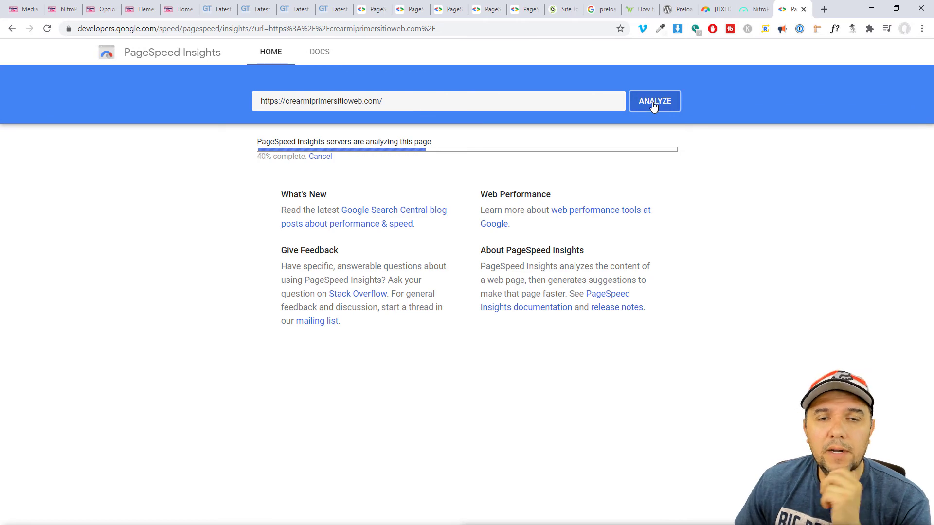
click(333, 9)
scroll(446, 264, up, 9)
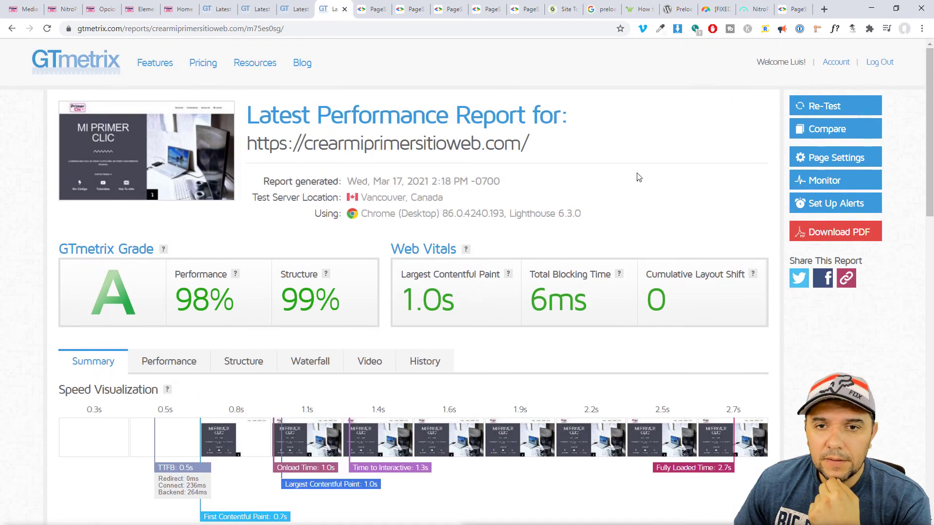
click(834, 108)
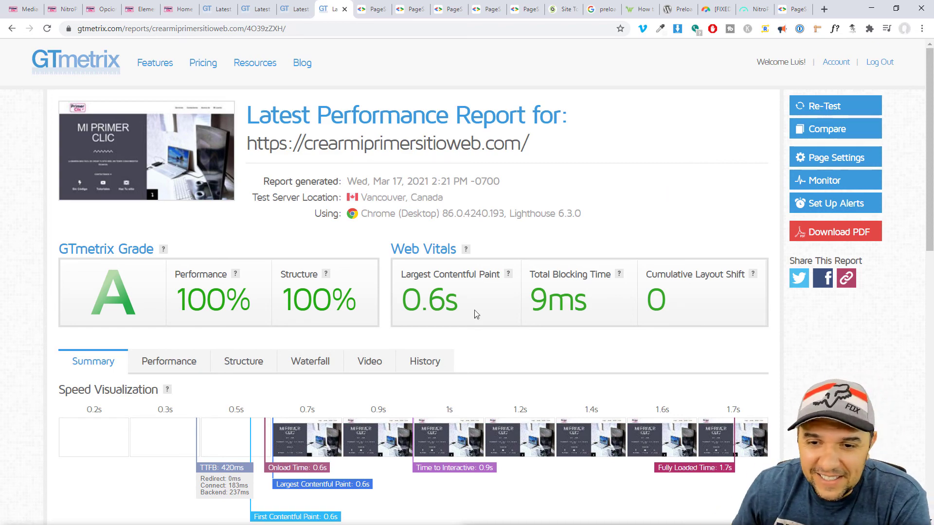
Check the 0.6s Largest Contentful Paint and open GTmetrix's detailed Performance metrics.
scroll(474, 310, down, 5)
scroll(390, 290, up, 5)
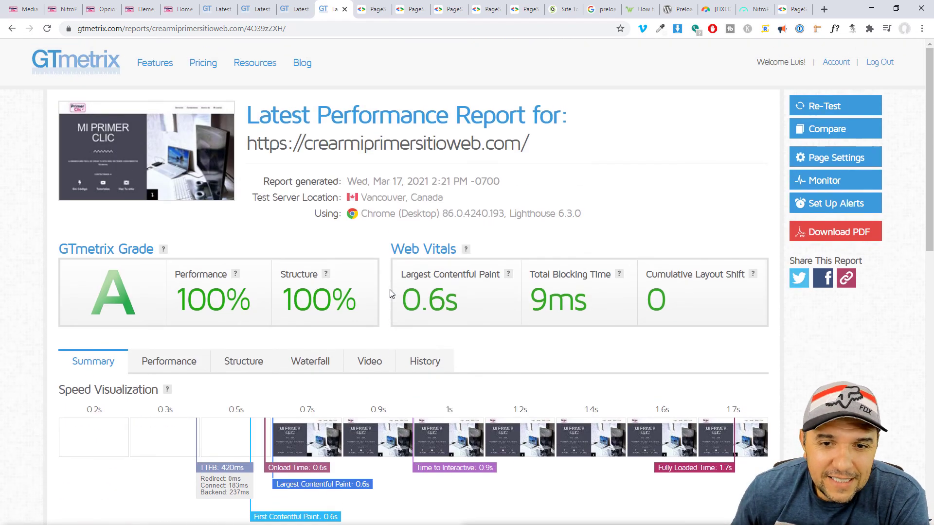
drag(428, 300, 456, 300)
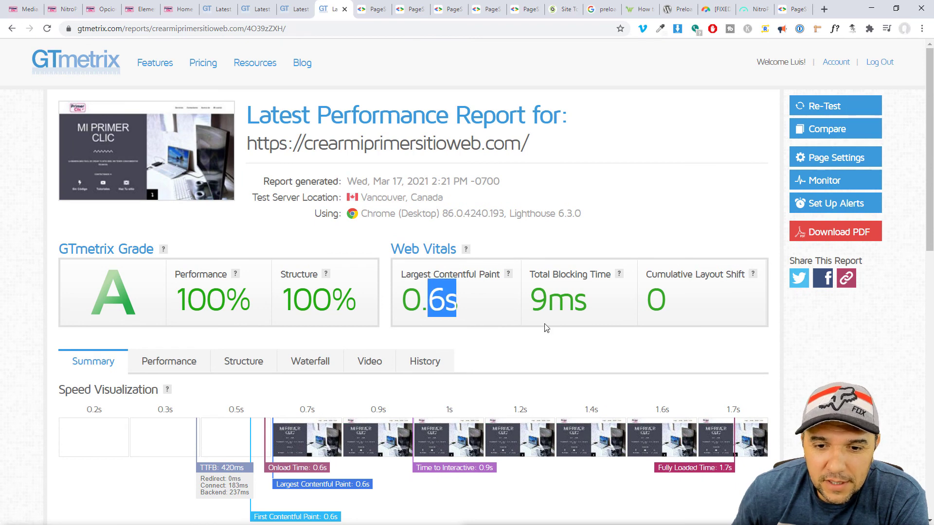
click(169, 360)
Review the Structure audits, then go to the PageSpeed Insights mobile result scoring 41.
scroll(343, 326, down, 6)
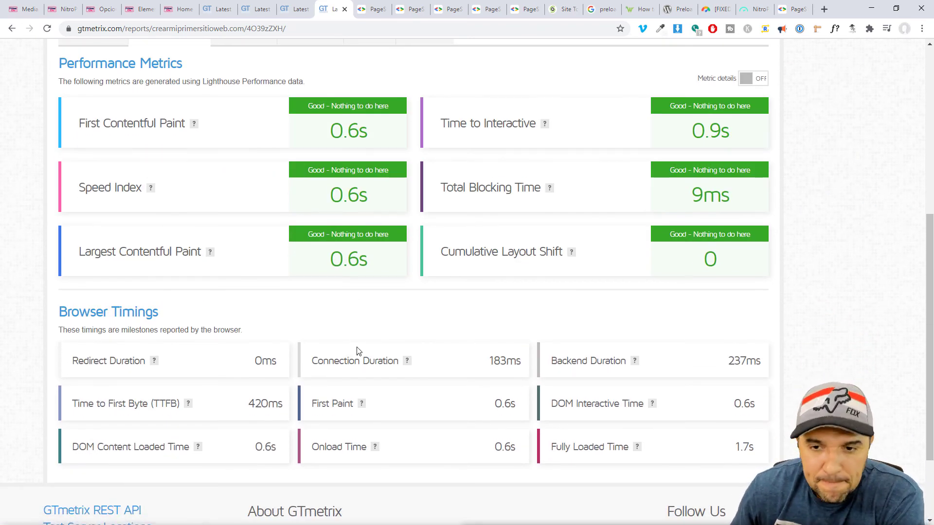
scroll(374, 370, up, 3)
click(246, 197)
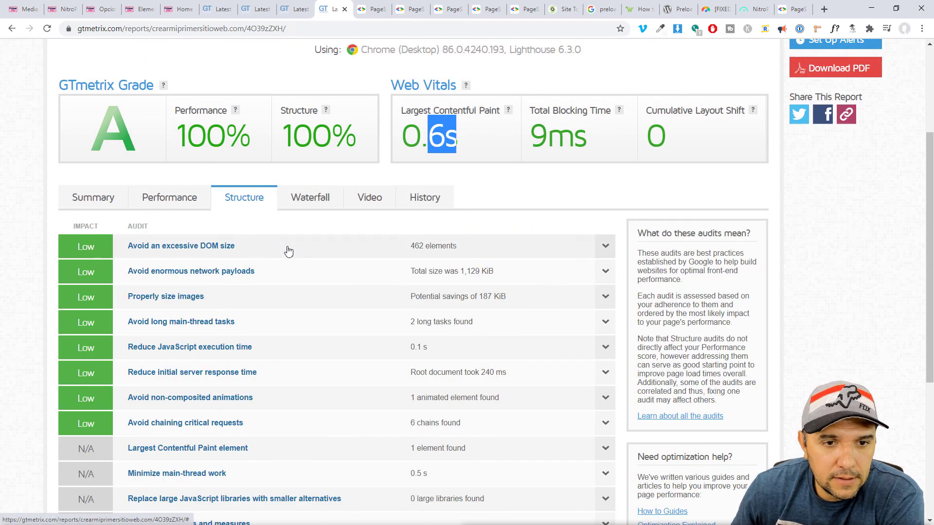
scroll(289, 251, up, 3)
click(372, 9)
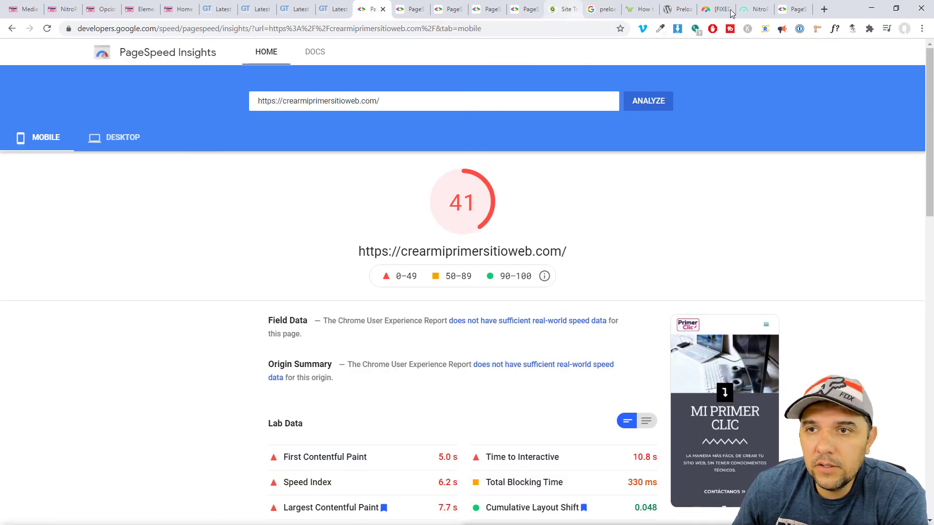
View the latest mobile report scoring 99 and scroll its Lab Data (FCP 1.2 s, LCP 2.1 s, TBT 190 ms).
click(792, 9)
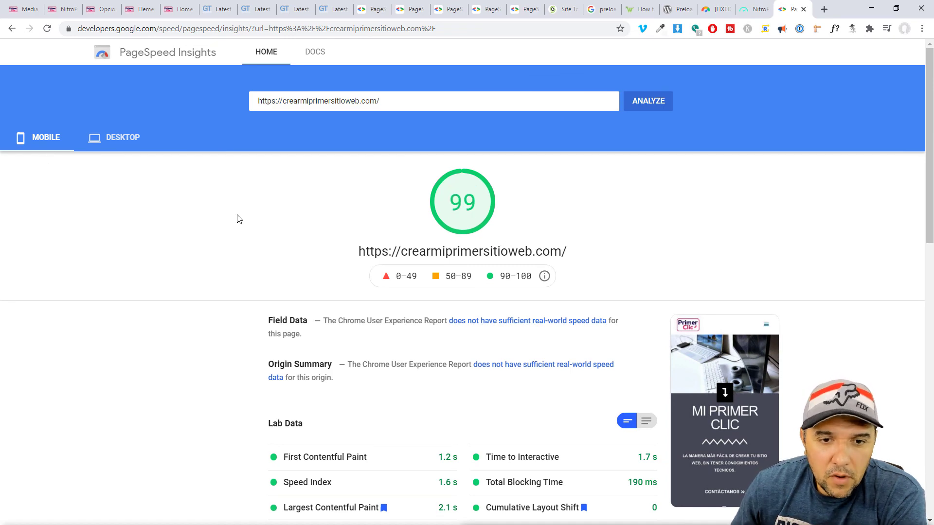
scroll(159, 257, down, 5)
scroll(159, 257, down, 7)
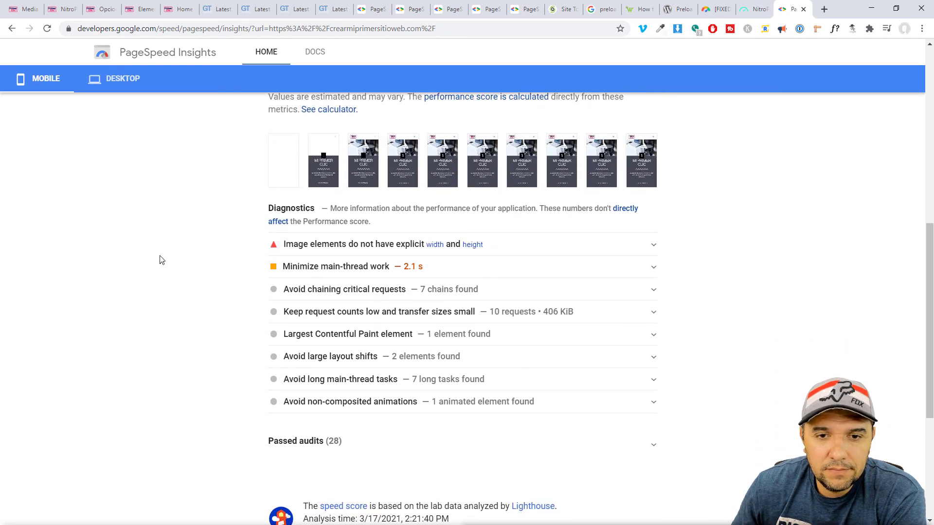
scroll(160, 260, up, 12)
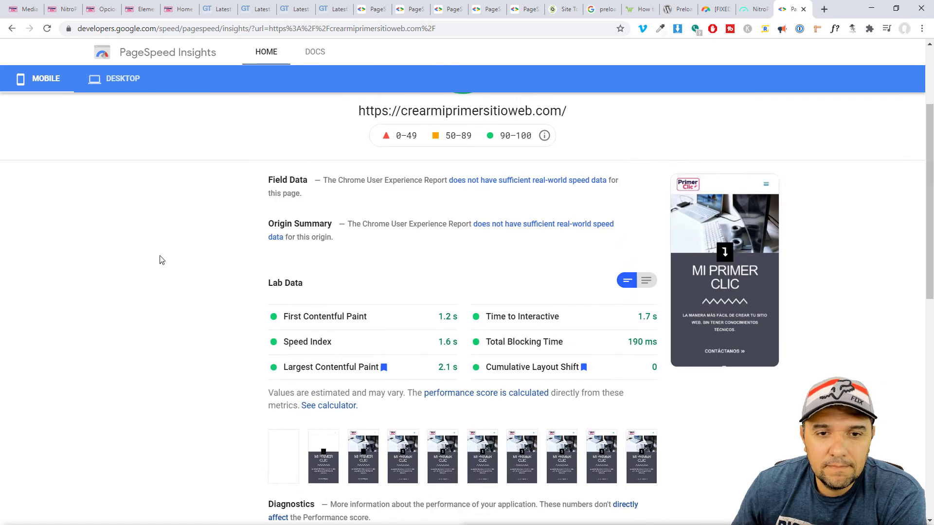